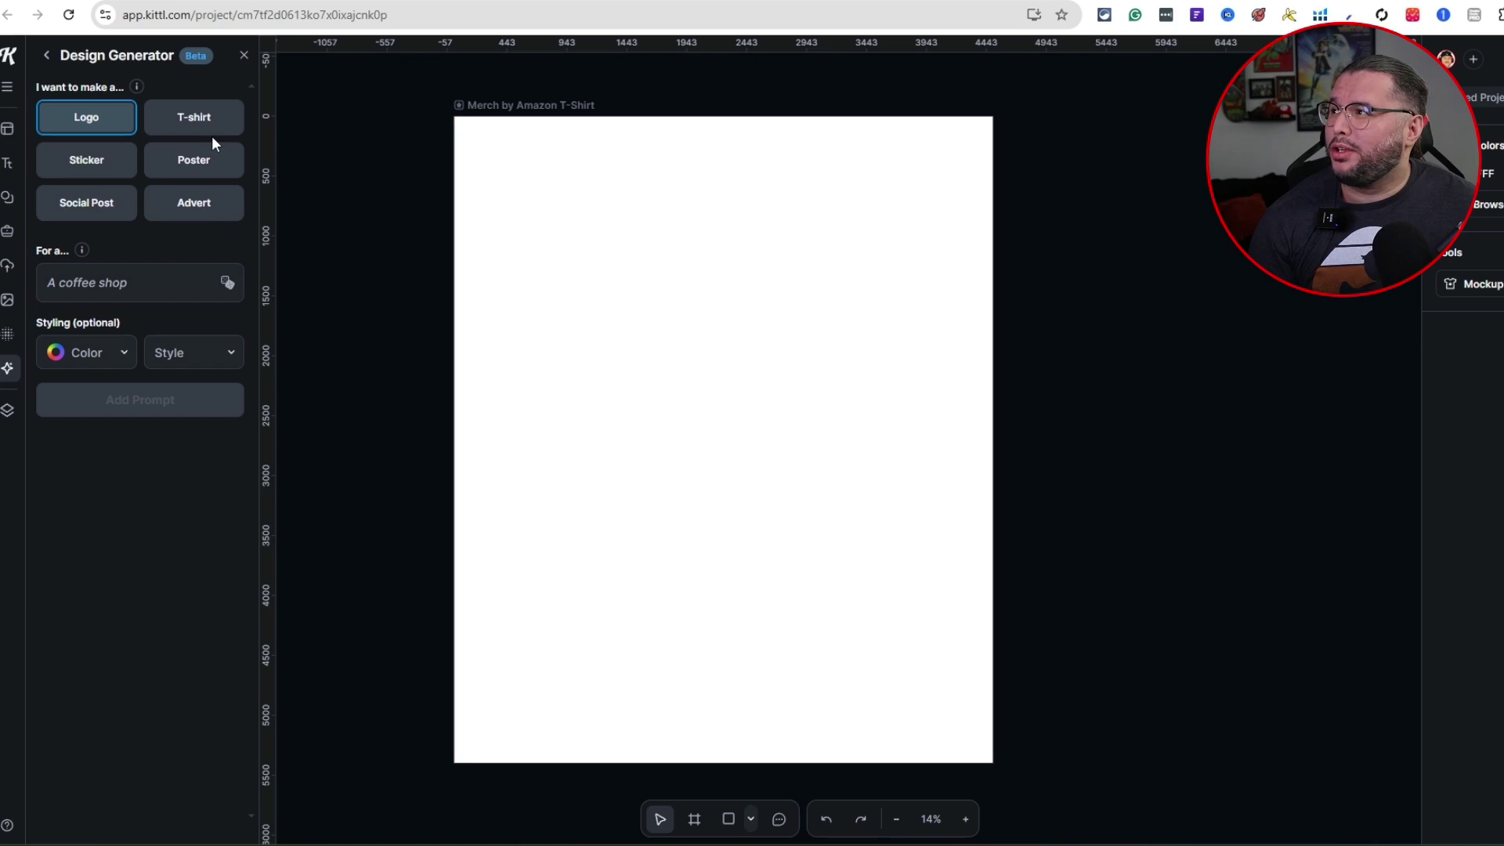
Step: Choose T-shirt as the design type and start filling in the 'For a...' subject field
left_click(211, 131)
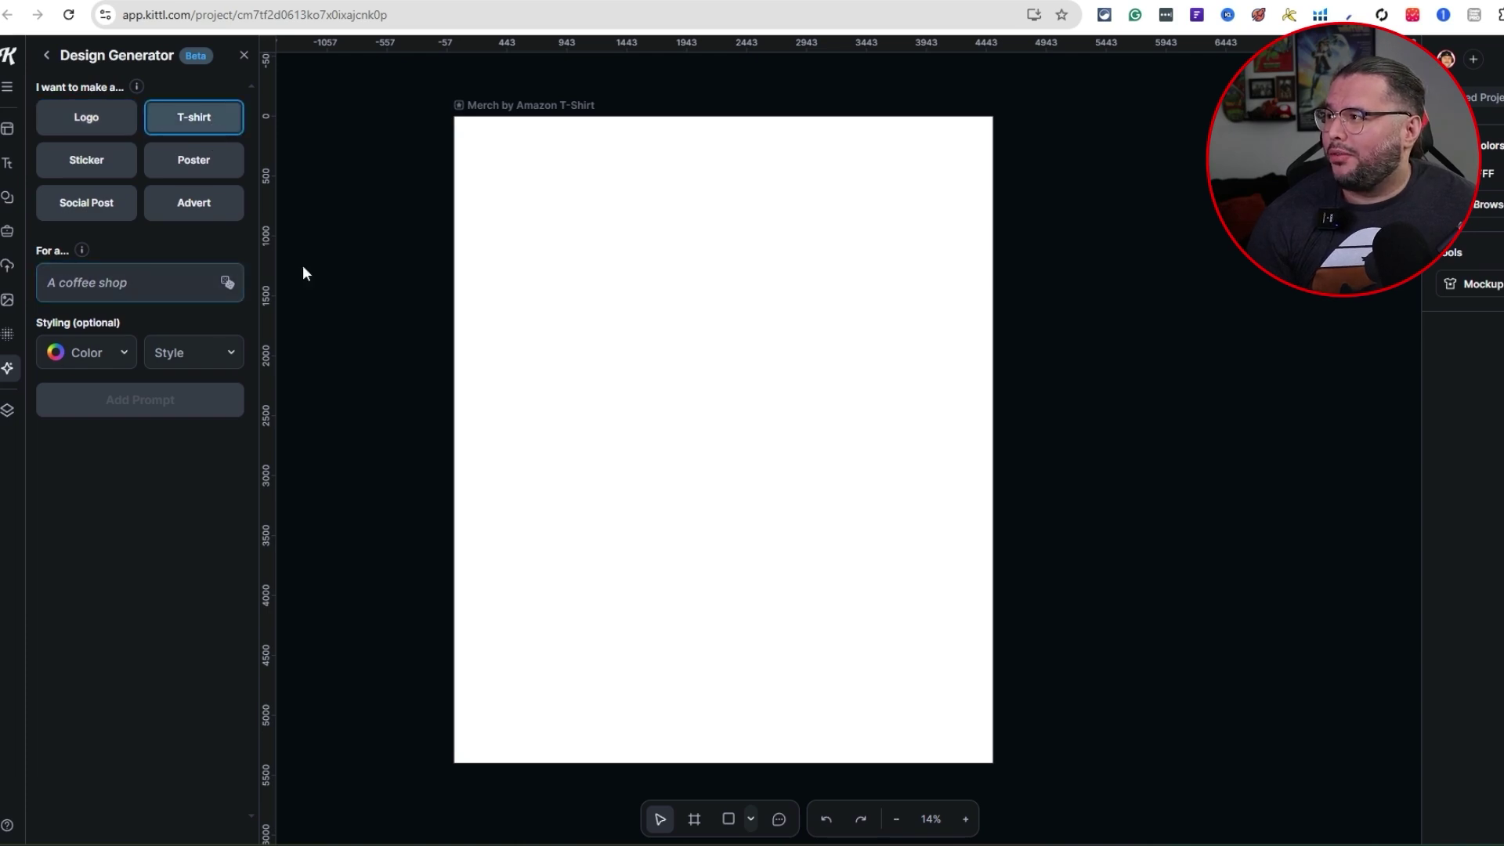
left_click(101, 284)
mouse_move(82, 253)
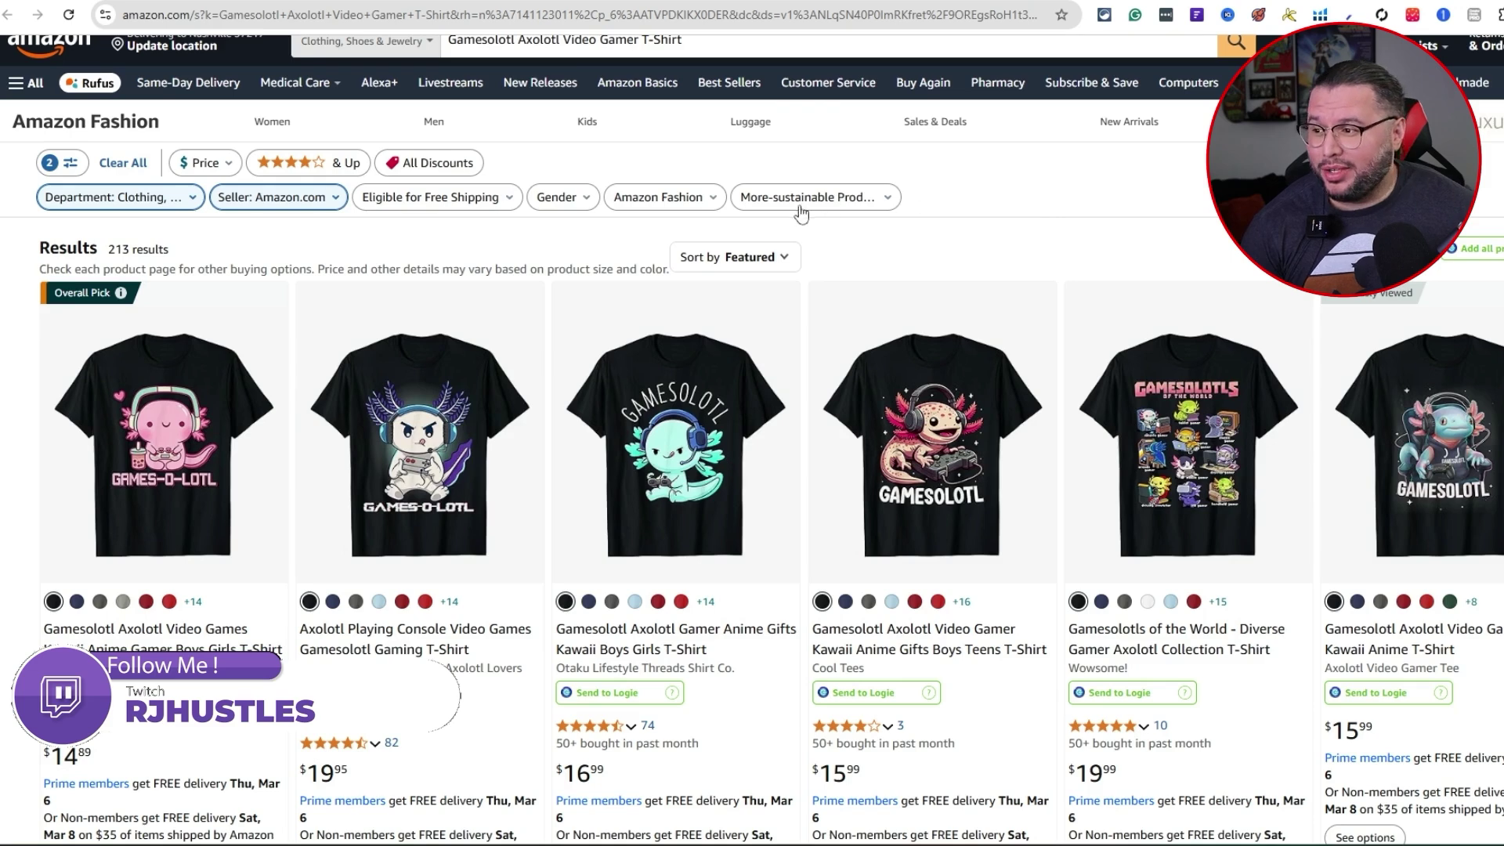
scroll(810, 212, "down", 2)
scroll(543, 476, "up", 1)
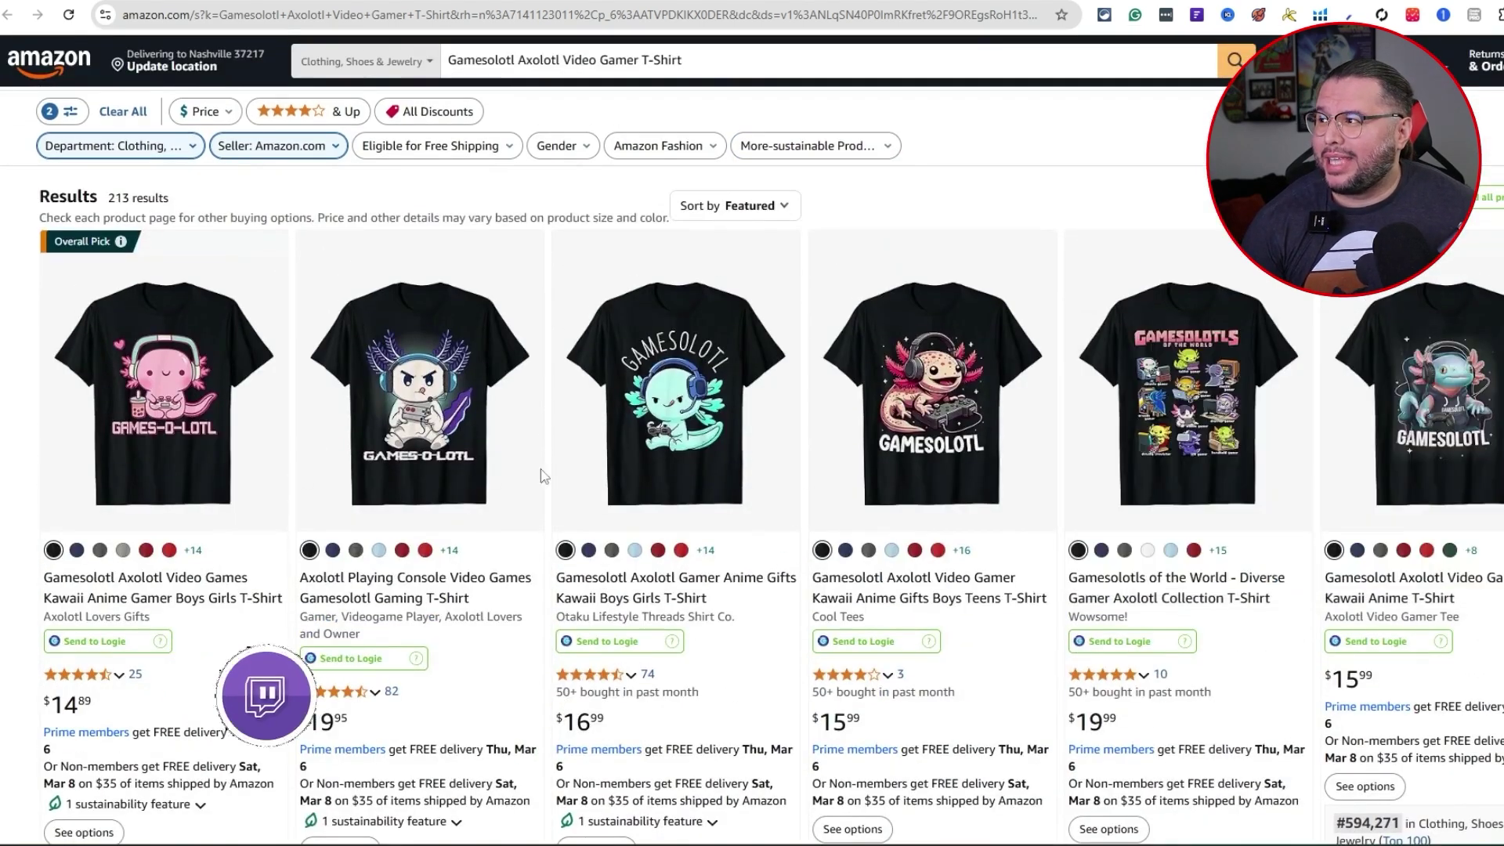
scroll(861, 392, "down", 3)
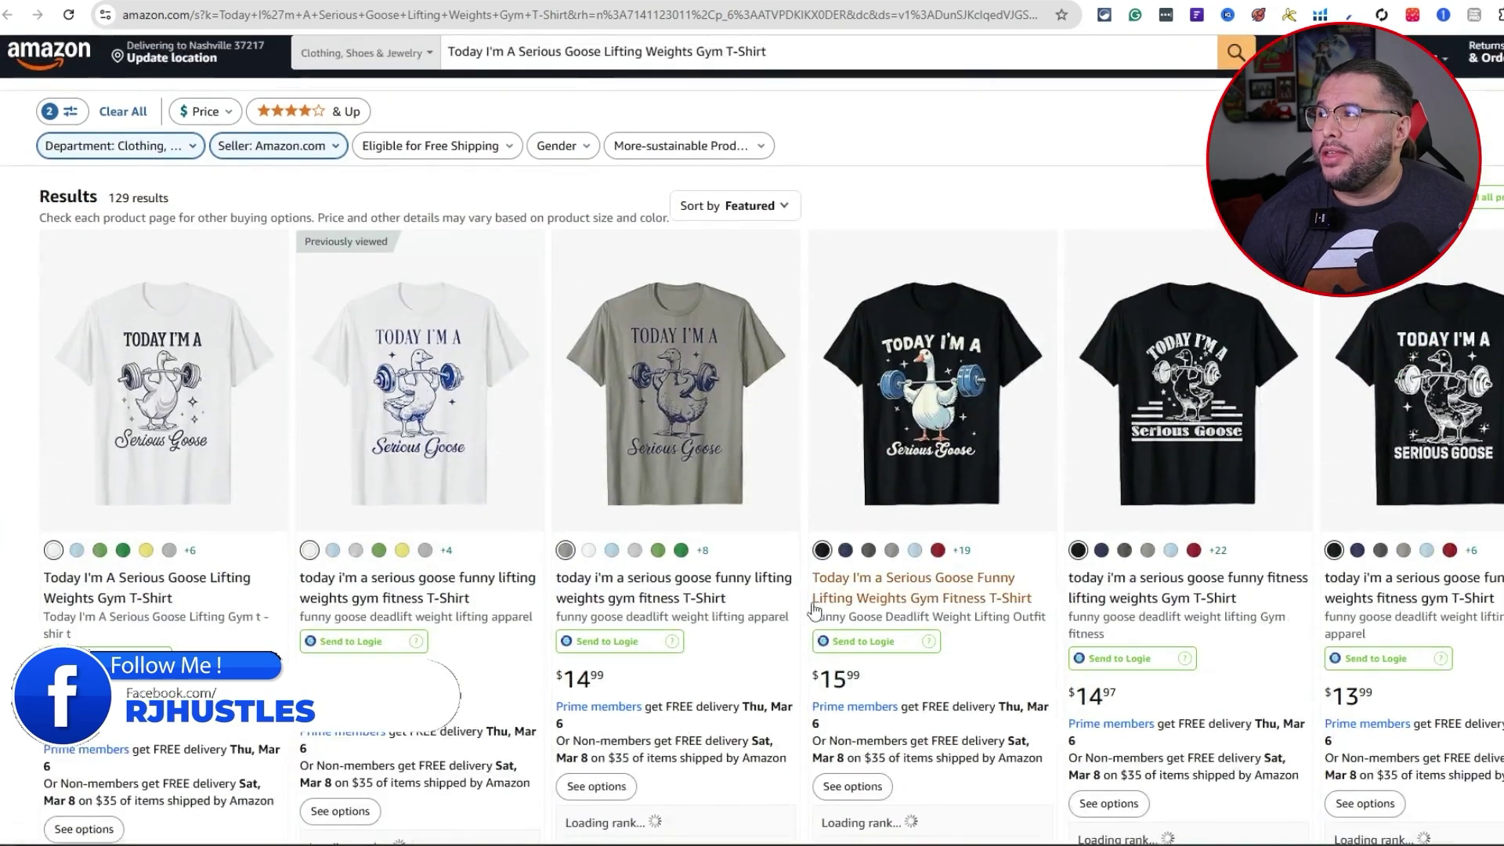
scroll(815, 608, "up", 2)
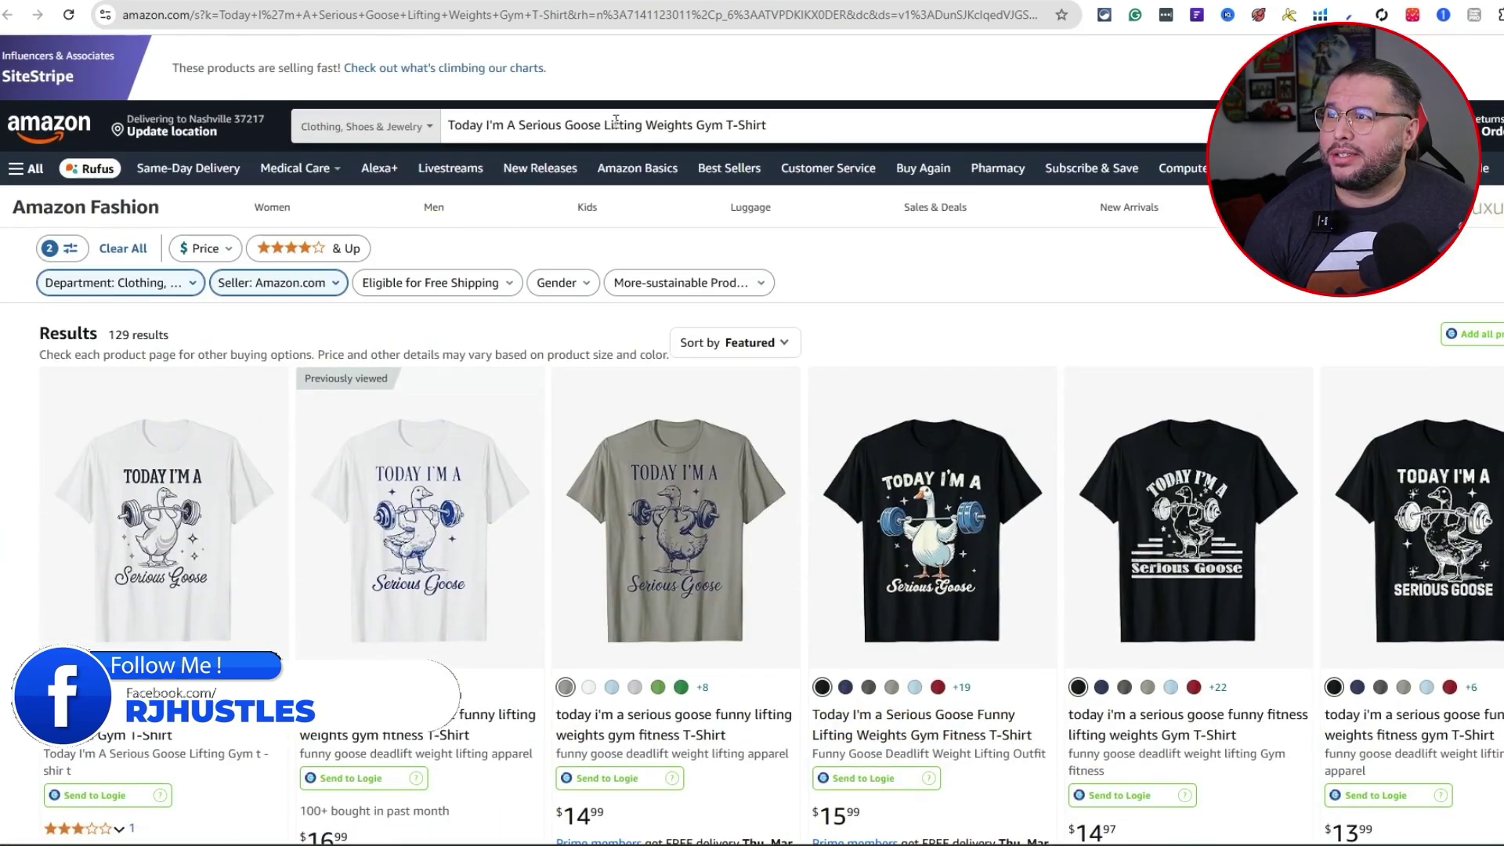
scroll(690, 313, "down", 3)
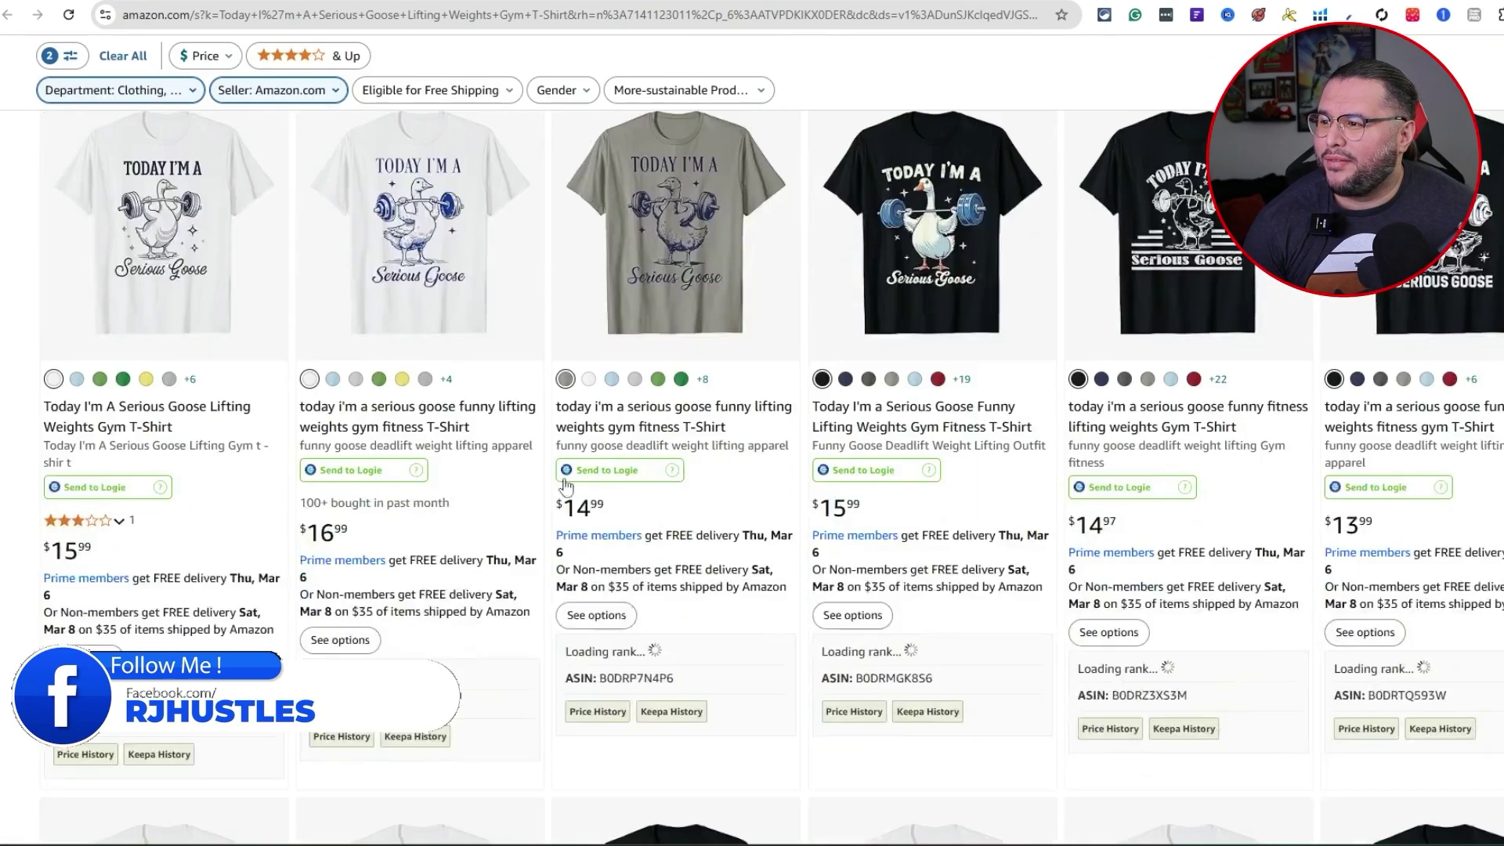
mouse_move(1304, 624)
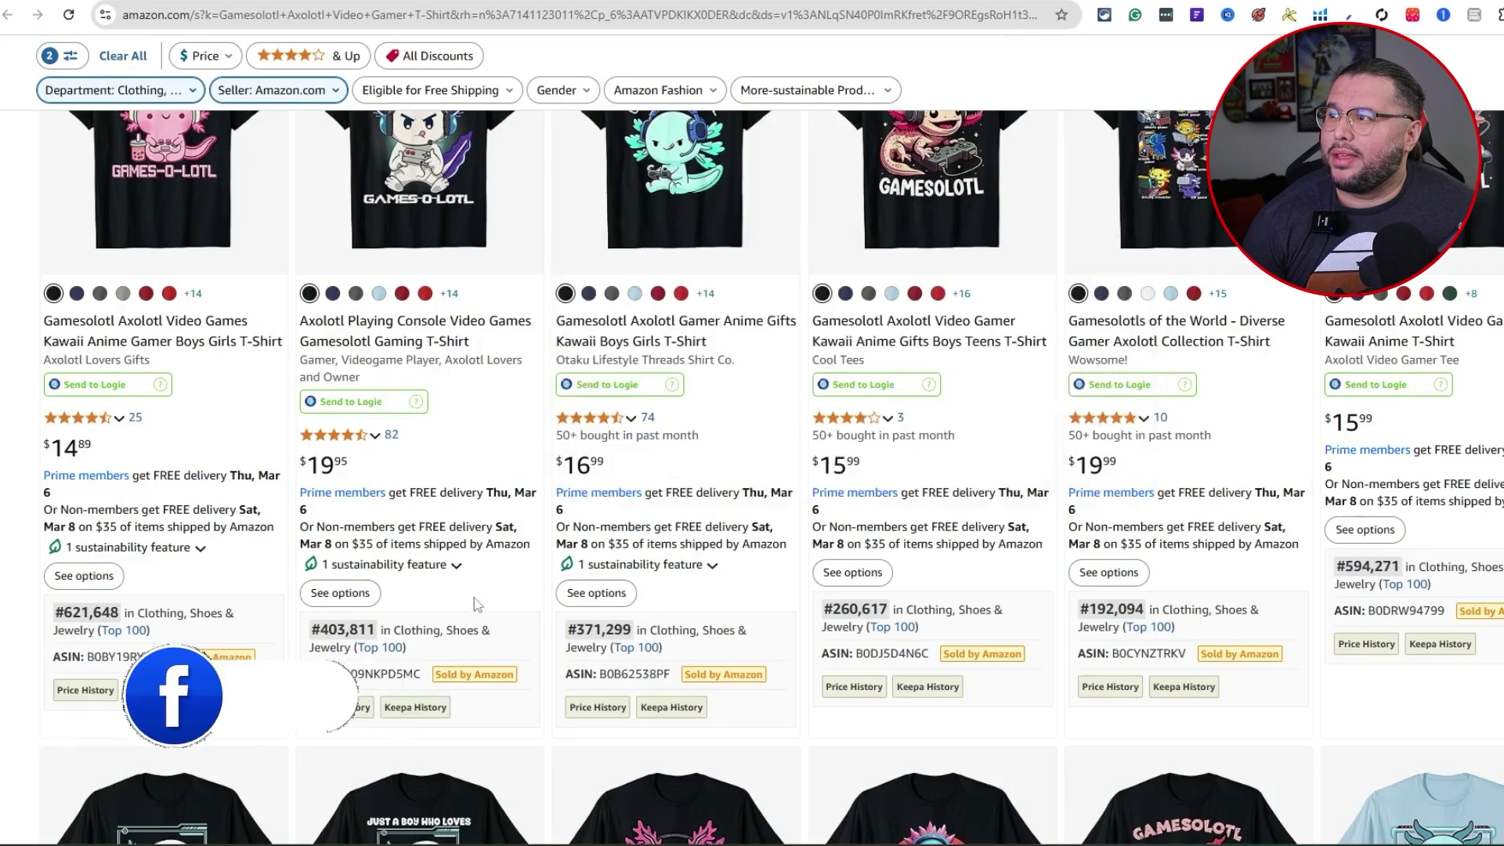
scroll(814, 469, "up", 5)
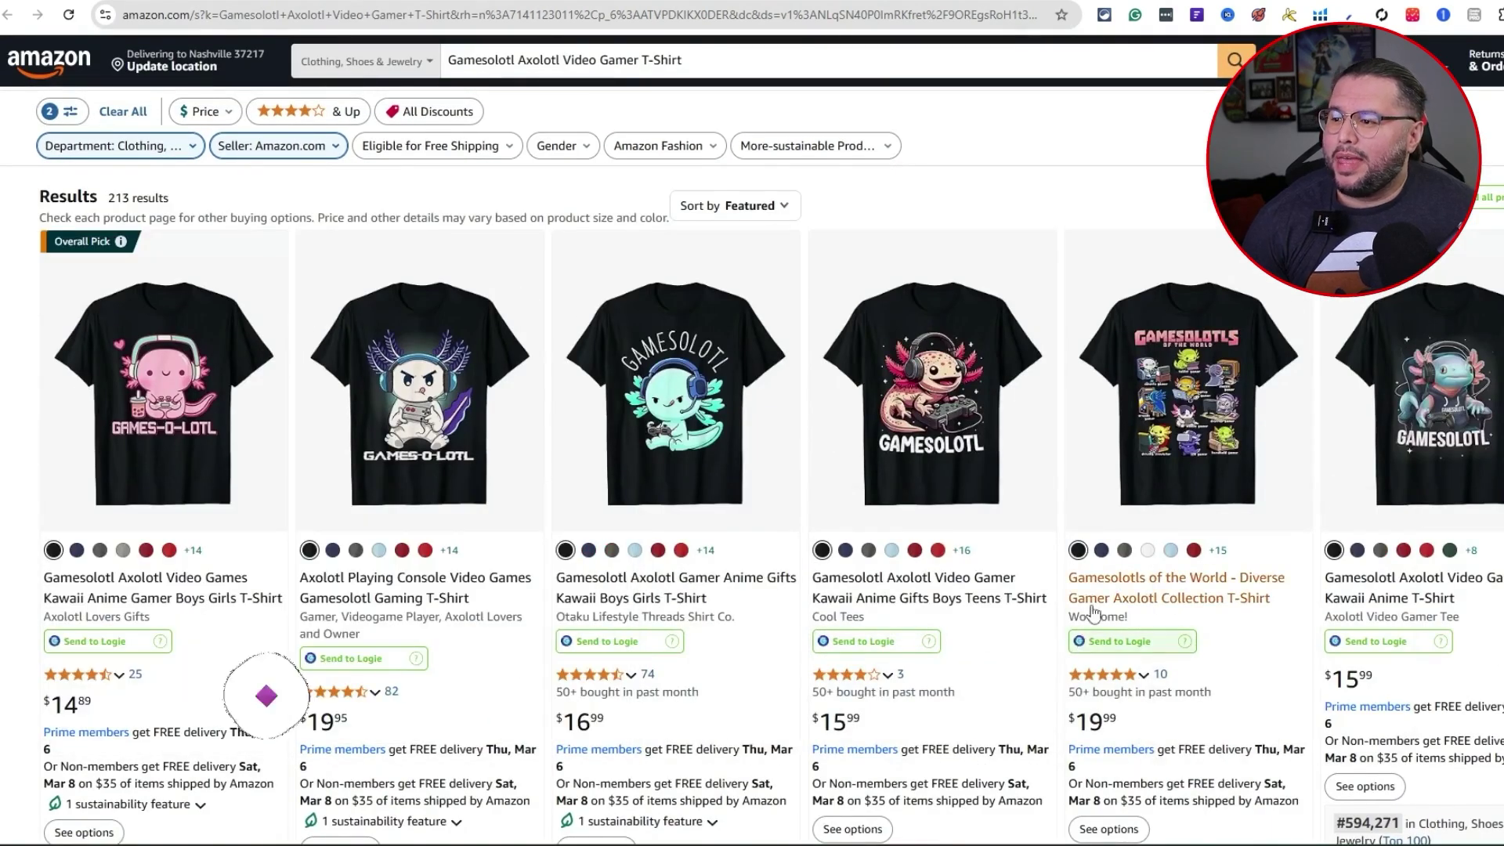
scroll(794, 737, "down", 2)
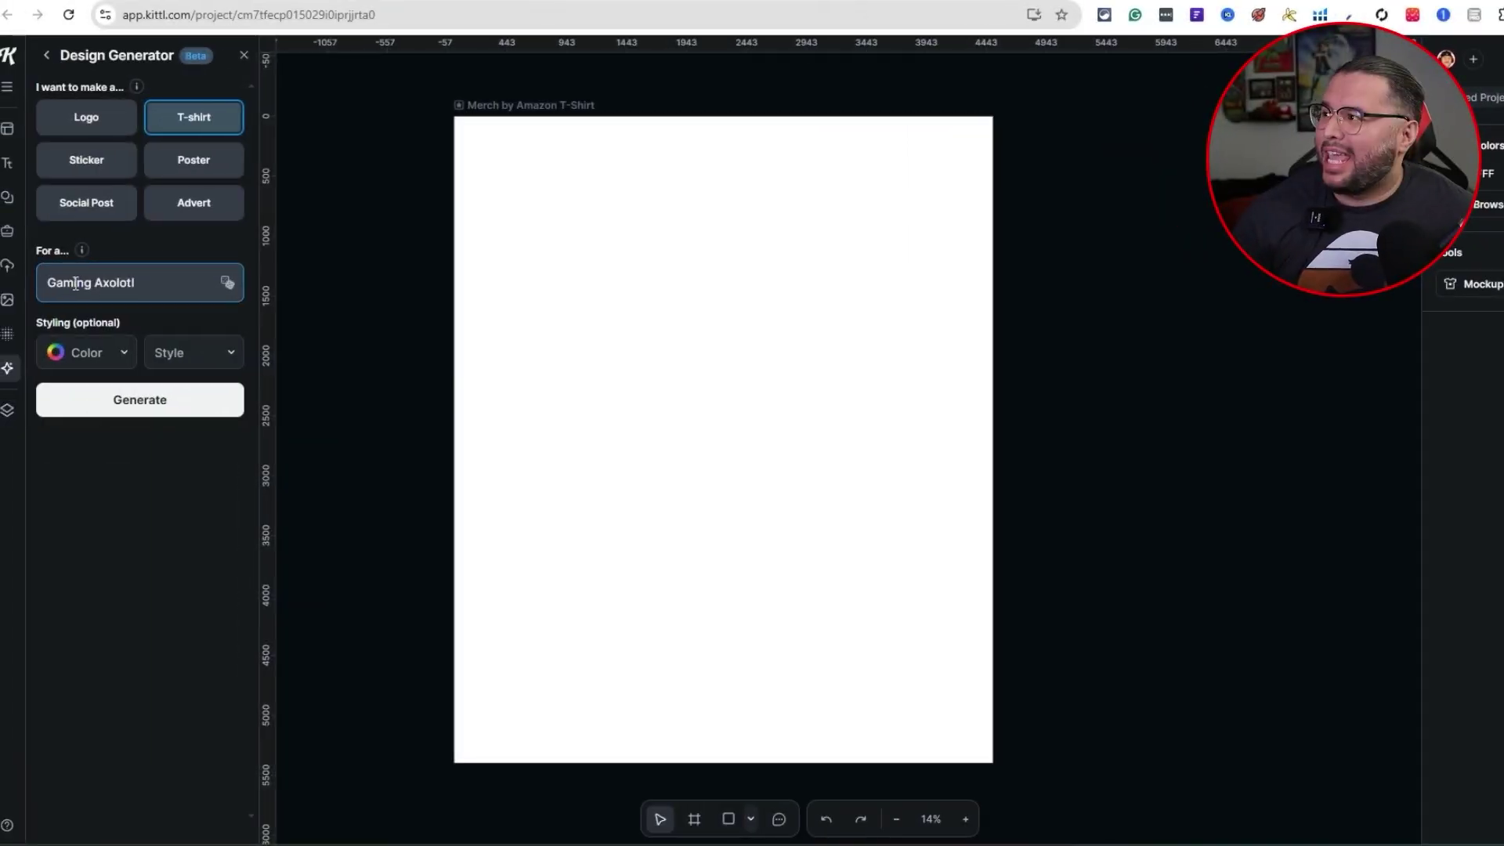
Step: Generate T-shirt designs for 'Gaming Axolotl', then regenerate for a fresh set of results
left_click(90, 357)
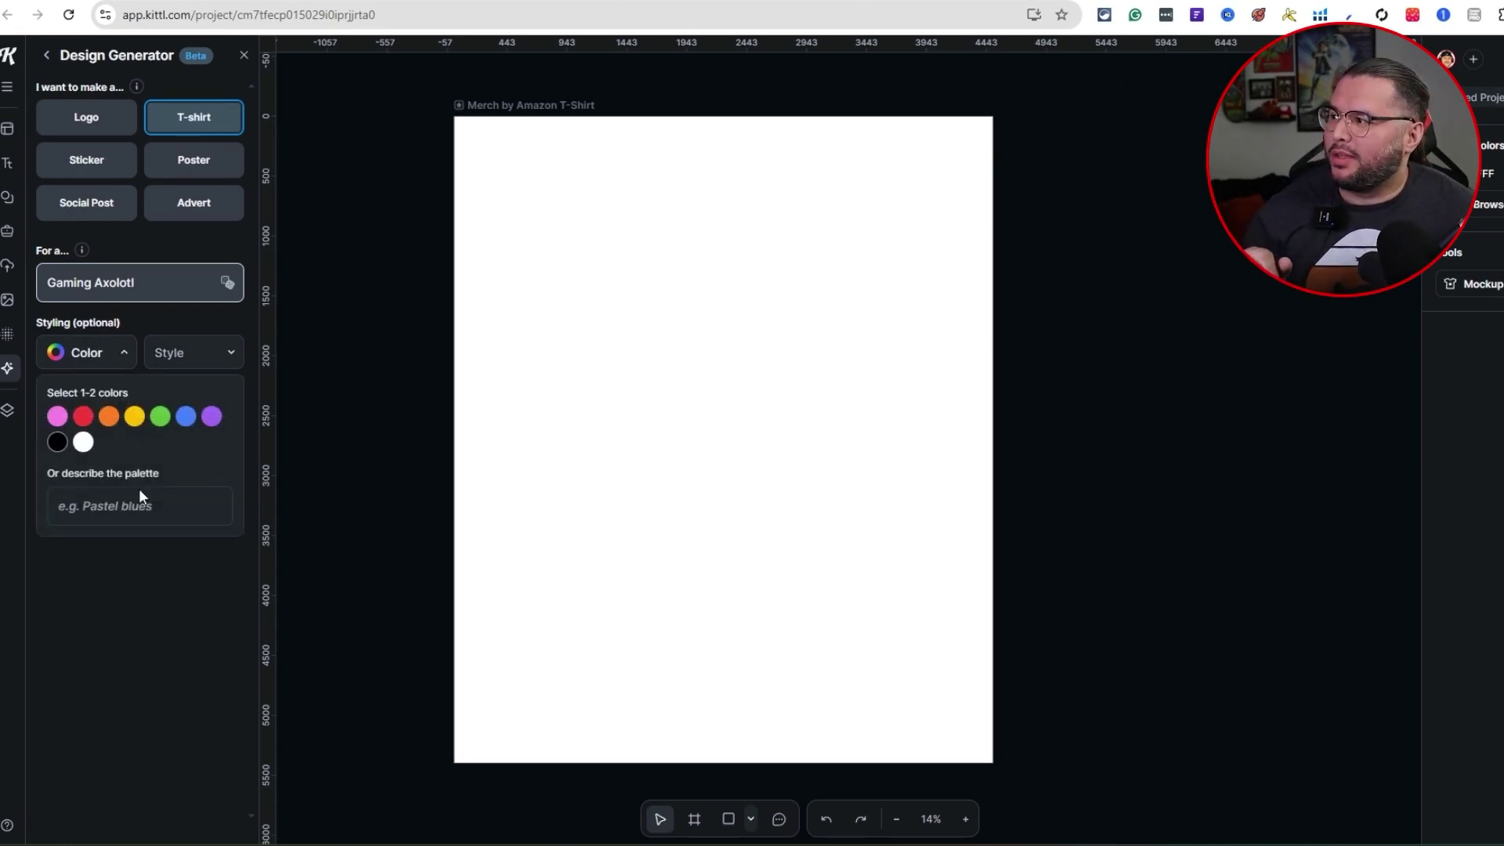
left_click(147, 551)
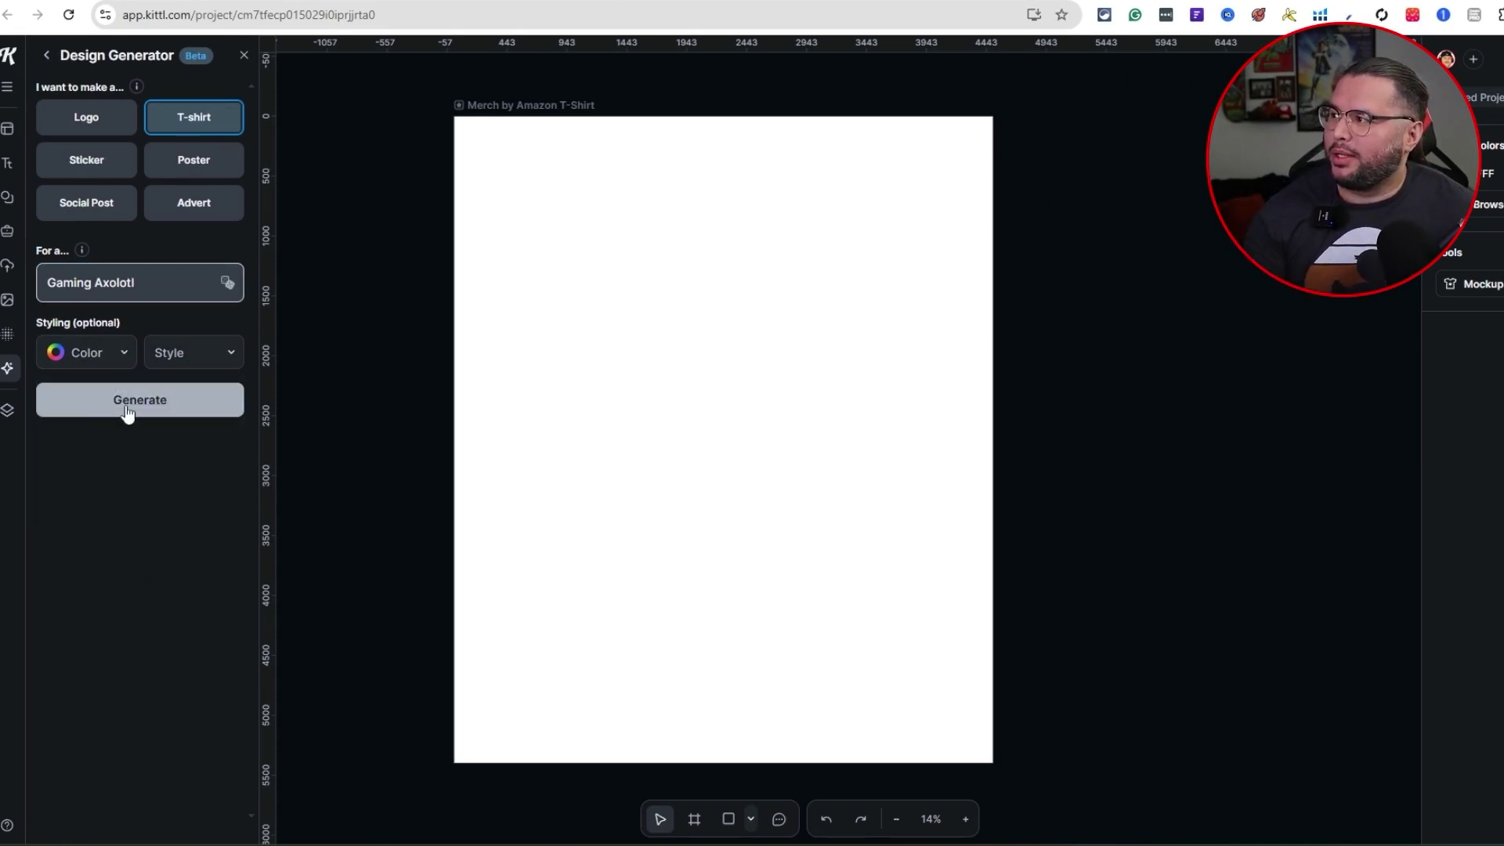
left_click(80, 413)
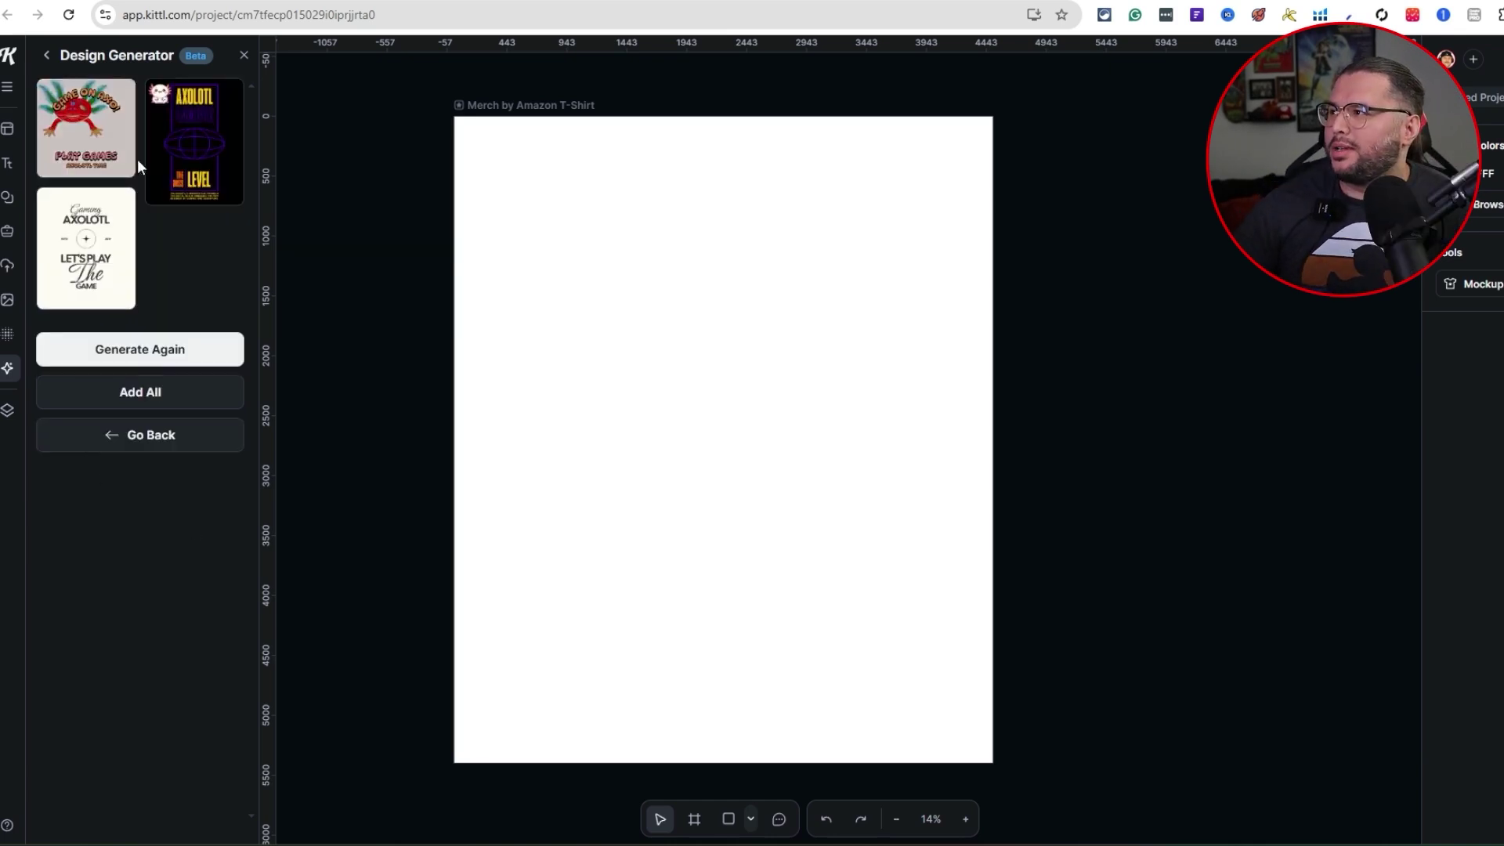
left_click(134, 349)
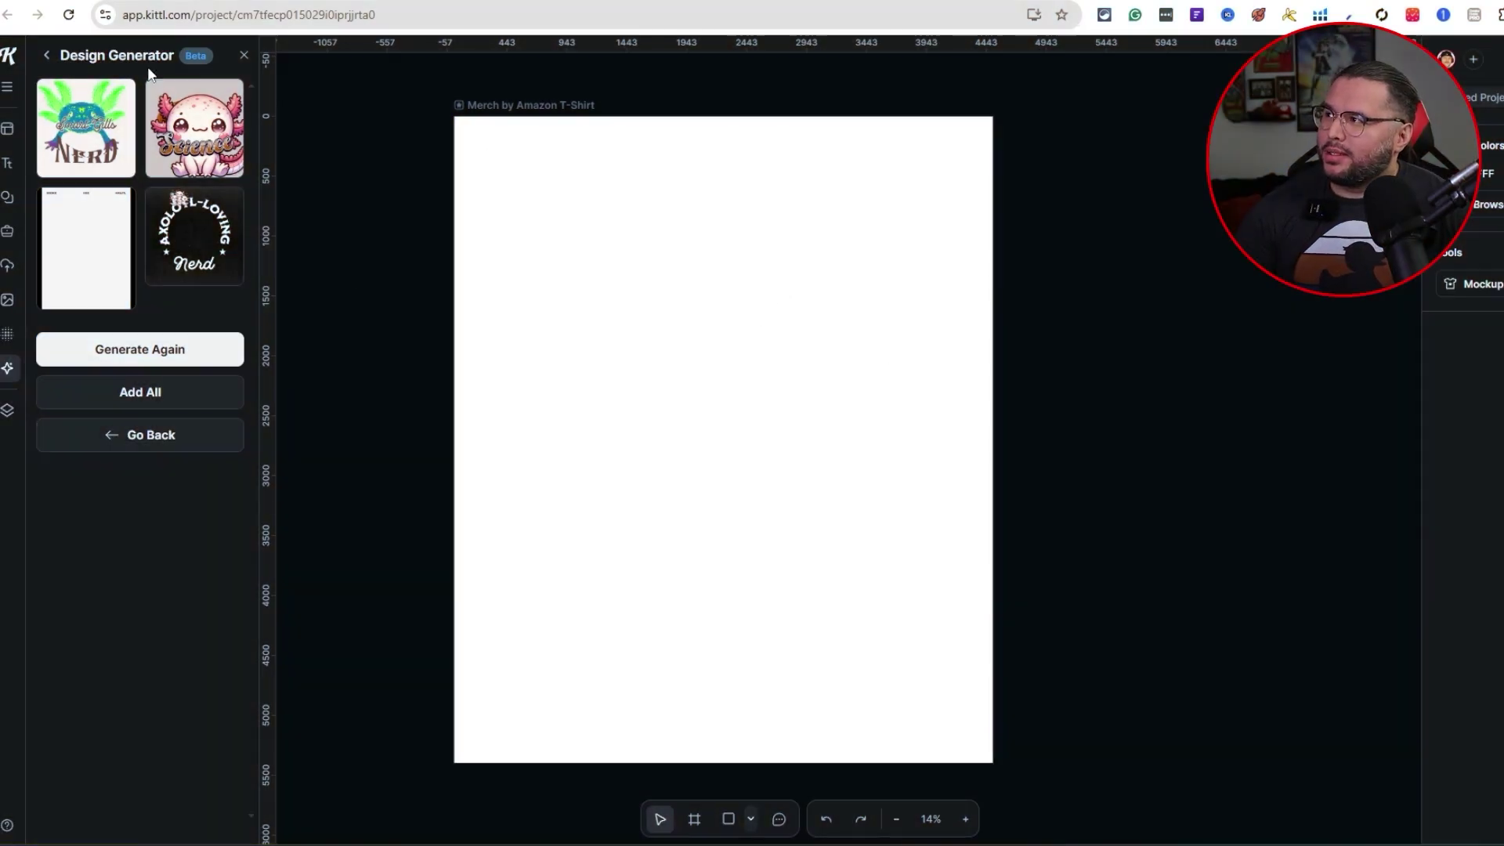
Step: Add the Science axolotl design to the canvas, lift its Science title to the top, and move the axolotl down
left_click(203, 145)
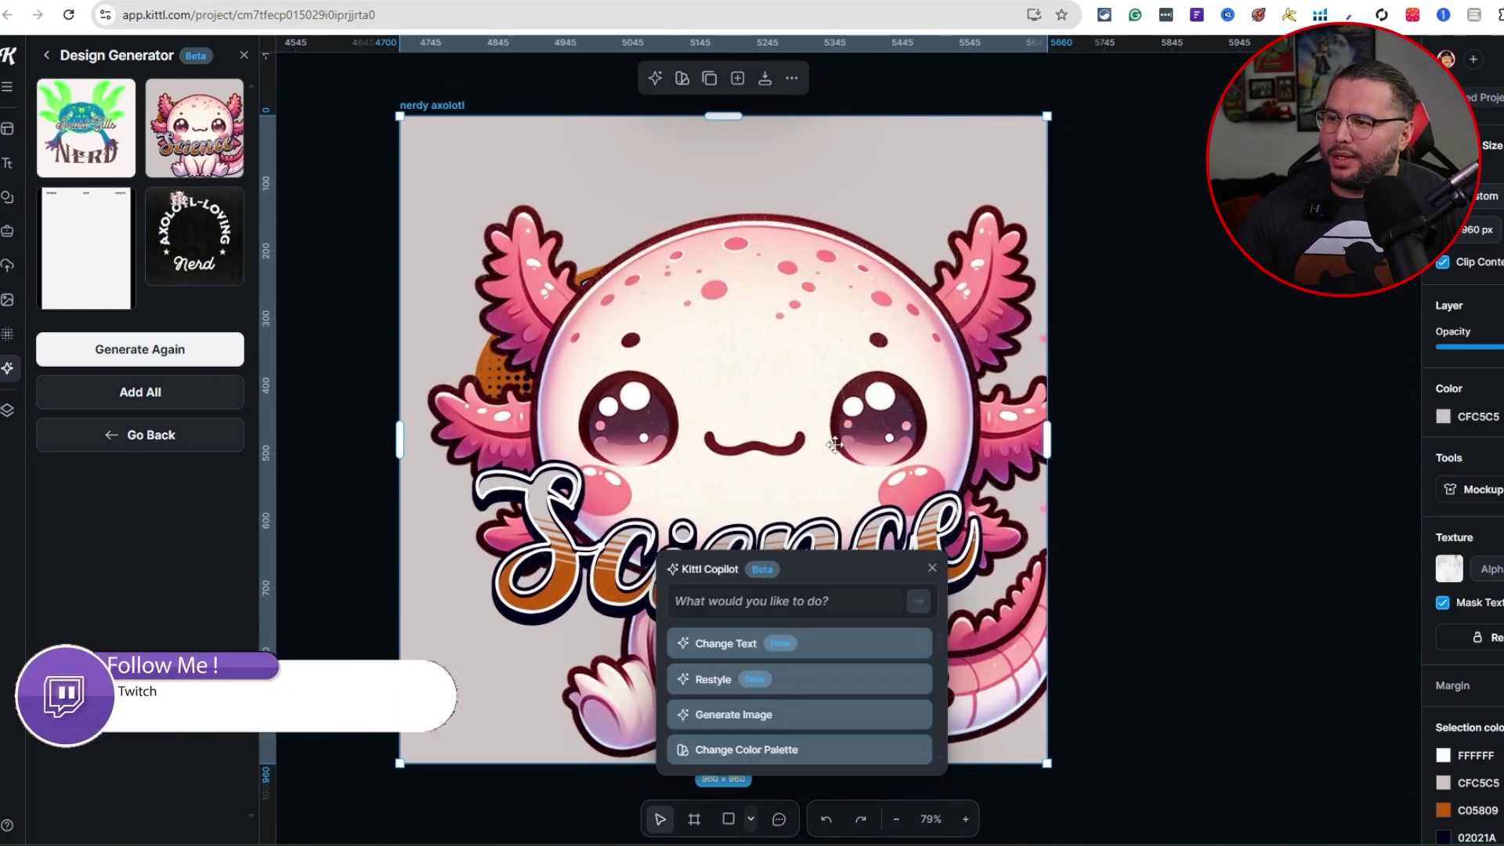
left_click(137, 436)
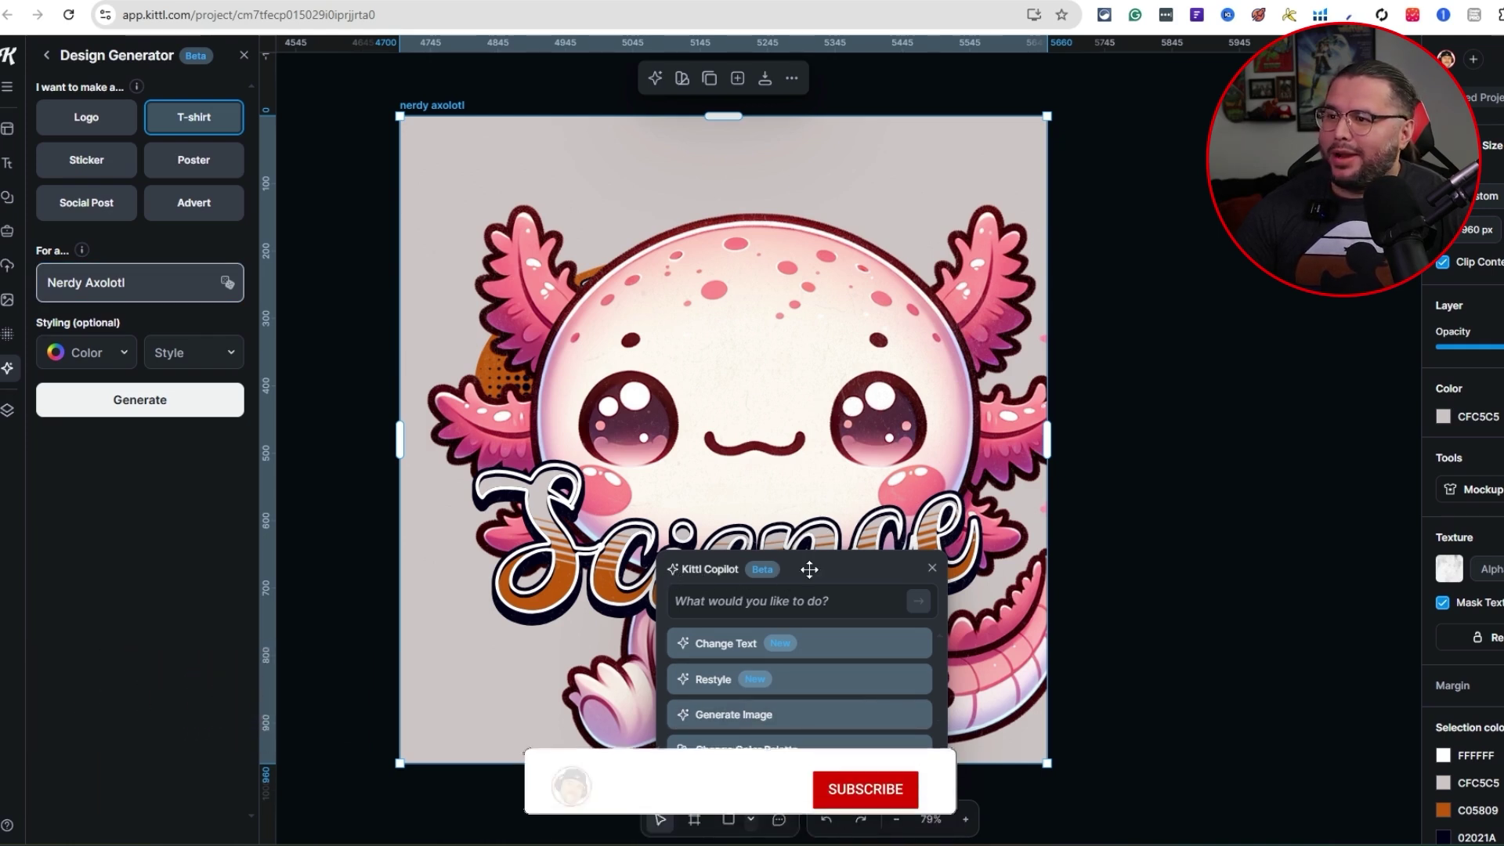
left_click_drag(820, 563, 1265, 350)
left_click_drag(768, 578, 685, 180)
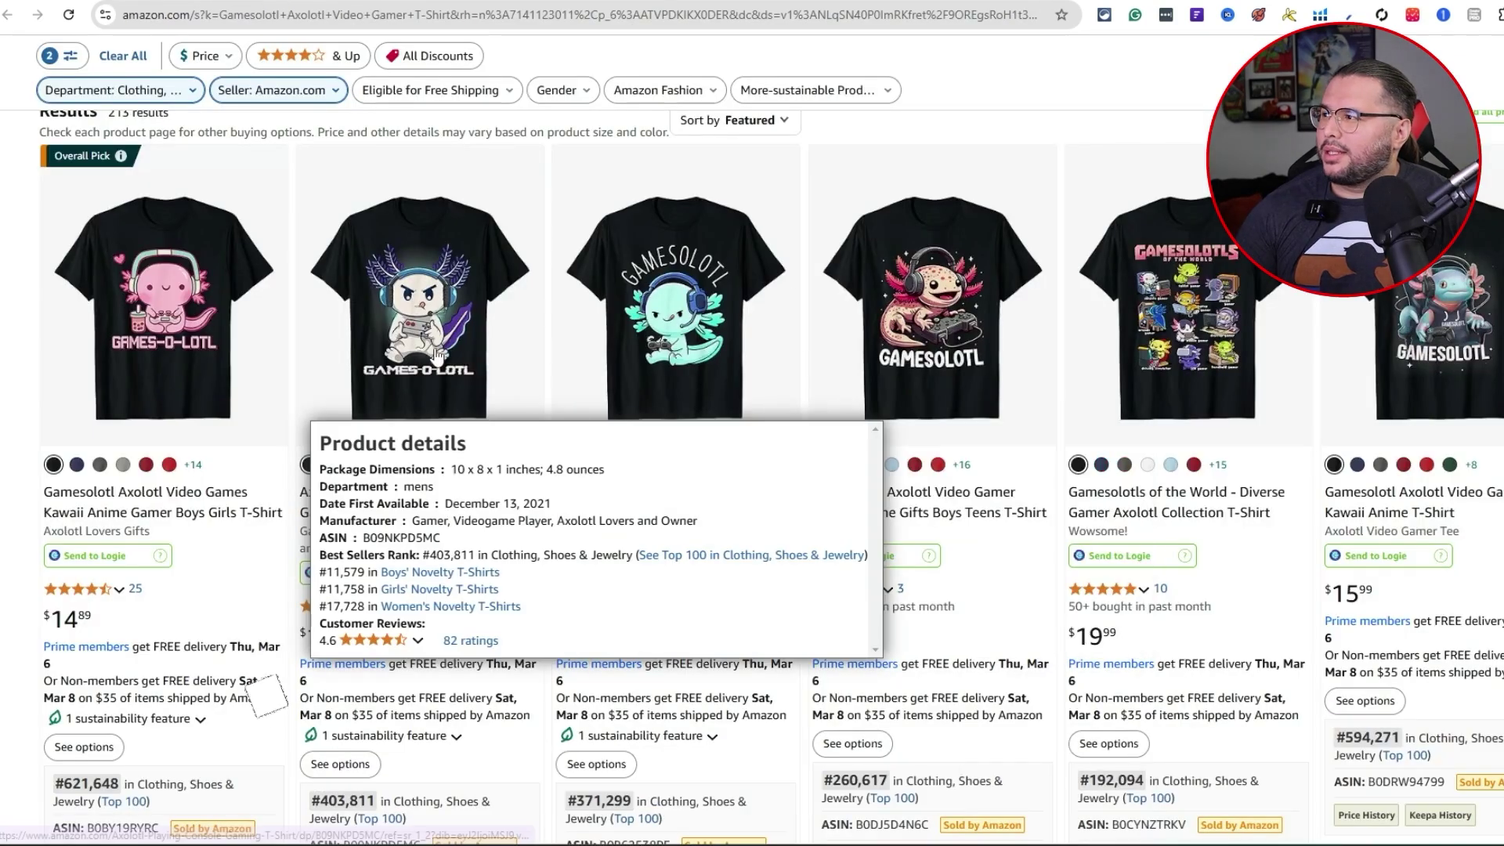
mouse_move(263, 366)
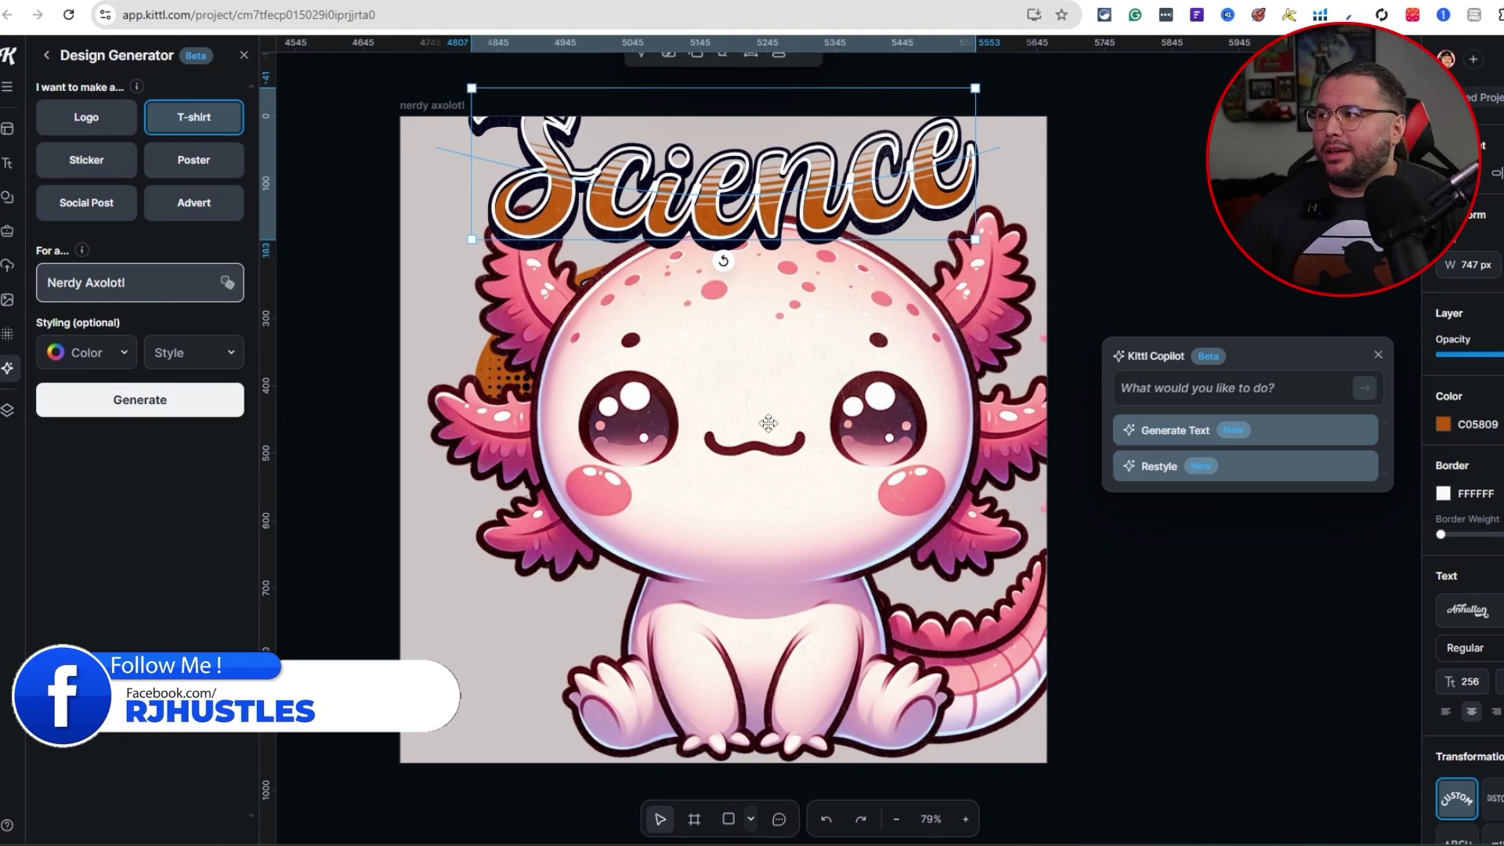
left_click_drag(829, 488, 835, 783)
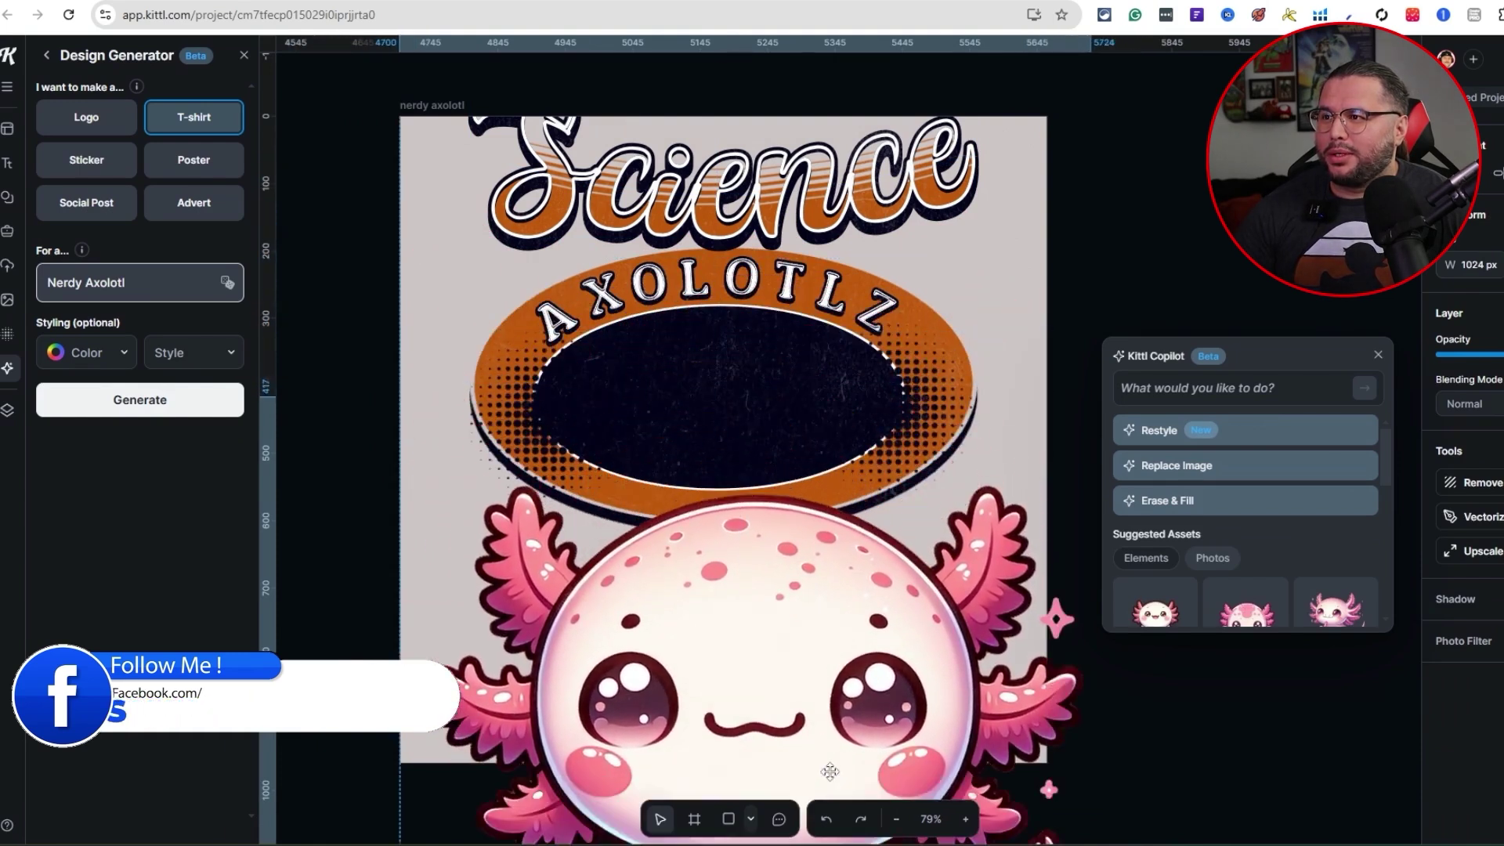
Step: Delete the dark oval, the orange oval and the AXOLOTLZ arch text
left_click(732, 431)
key("Delete")
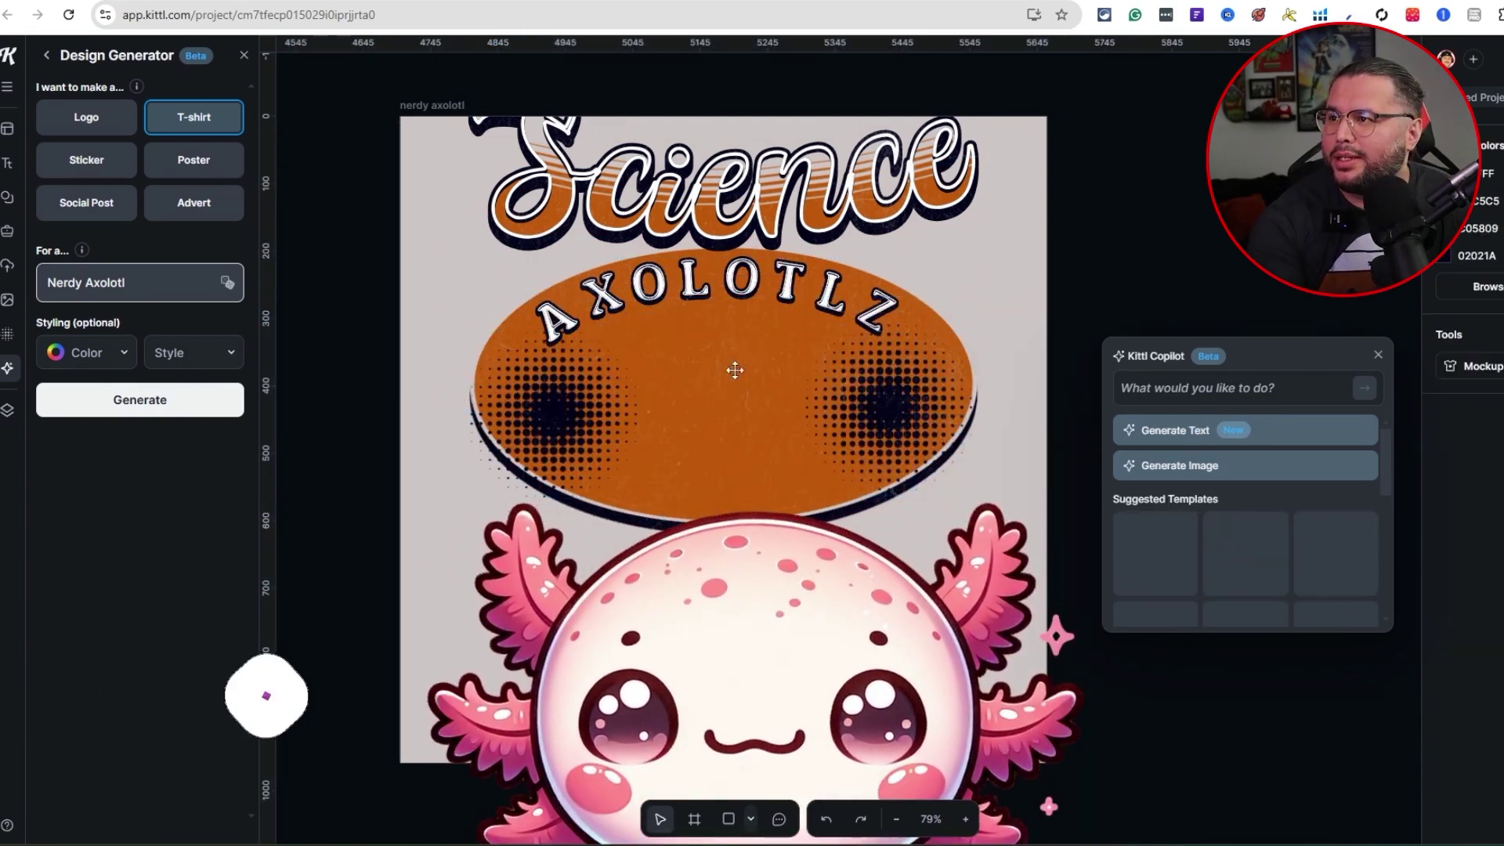
left_click(736, 387)
key("Delete")
left_click(742, 345)
key("Delete")
Step: Shrink the axolotl to 822 px wide under the title and curve Science into an arch
left_click_drag(856, 705, 856, 446)
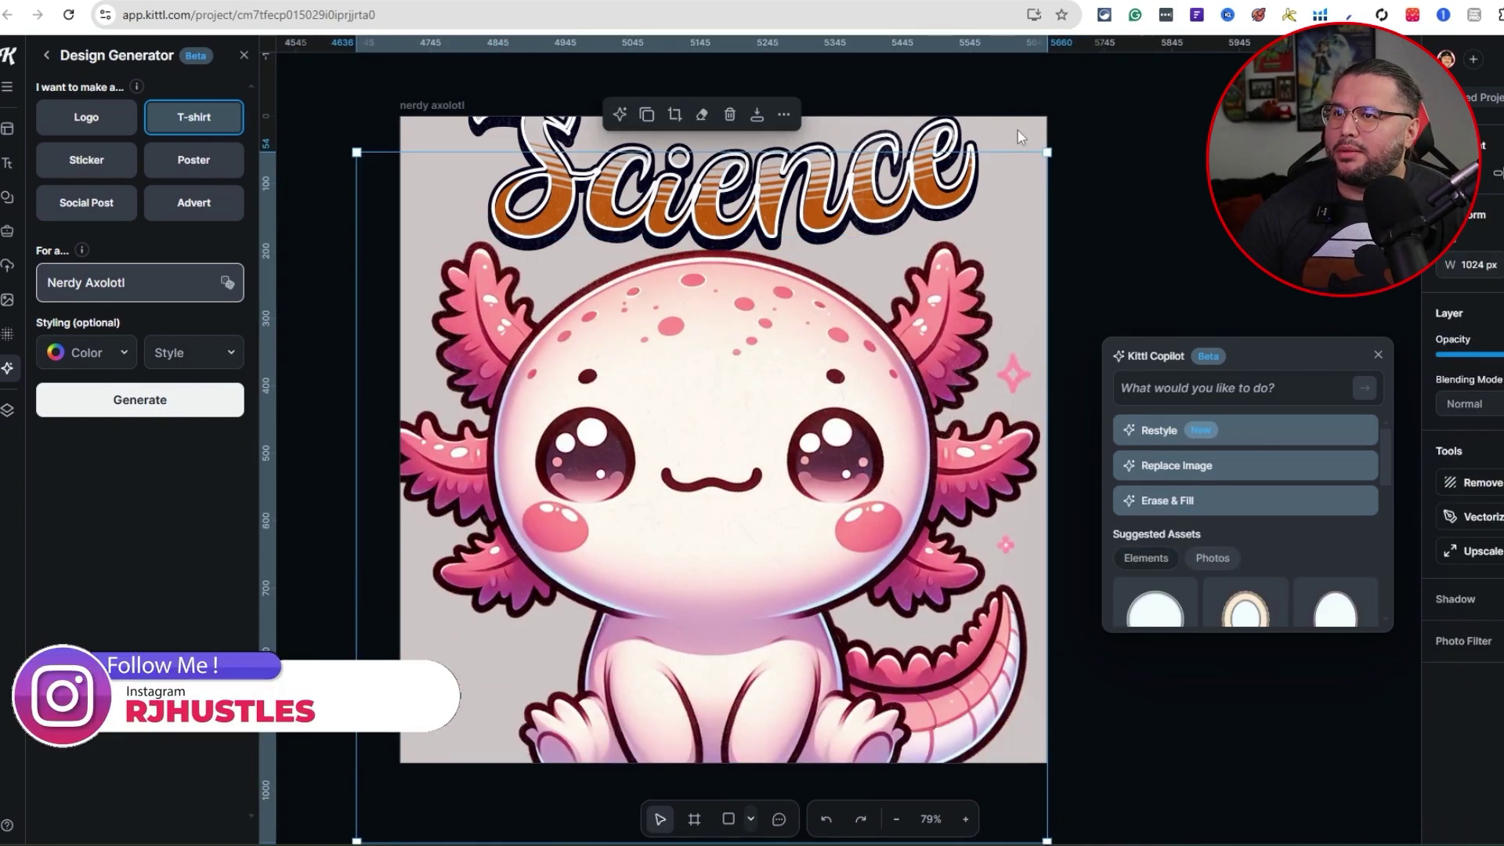
left_click_drag(1047, 152, 980, 274)
left_click(643, 190)
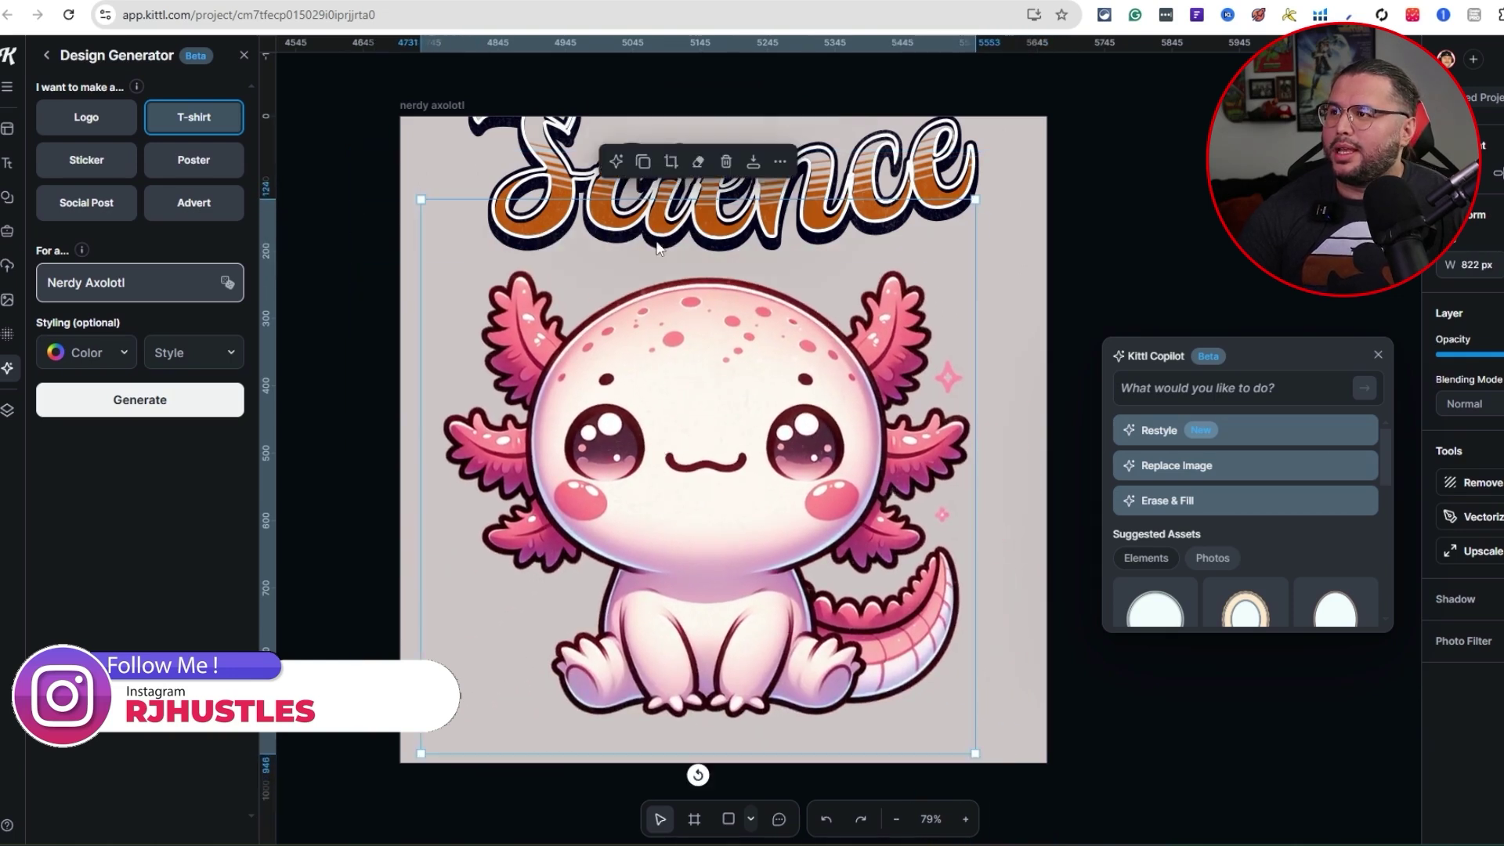
left_click_drag(642, 191, 680, 225)
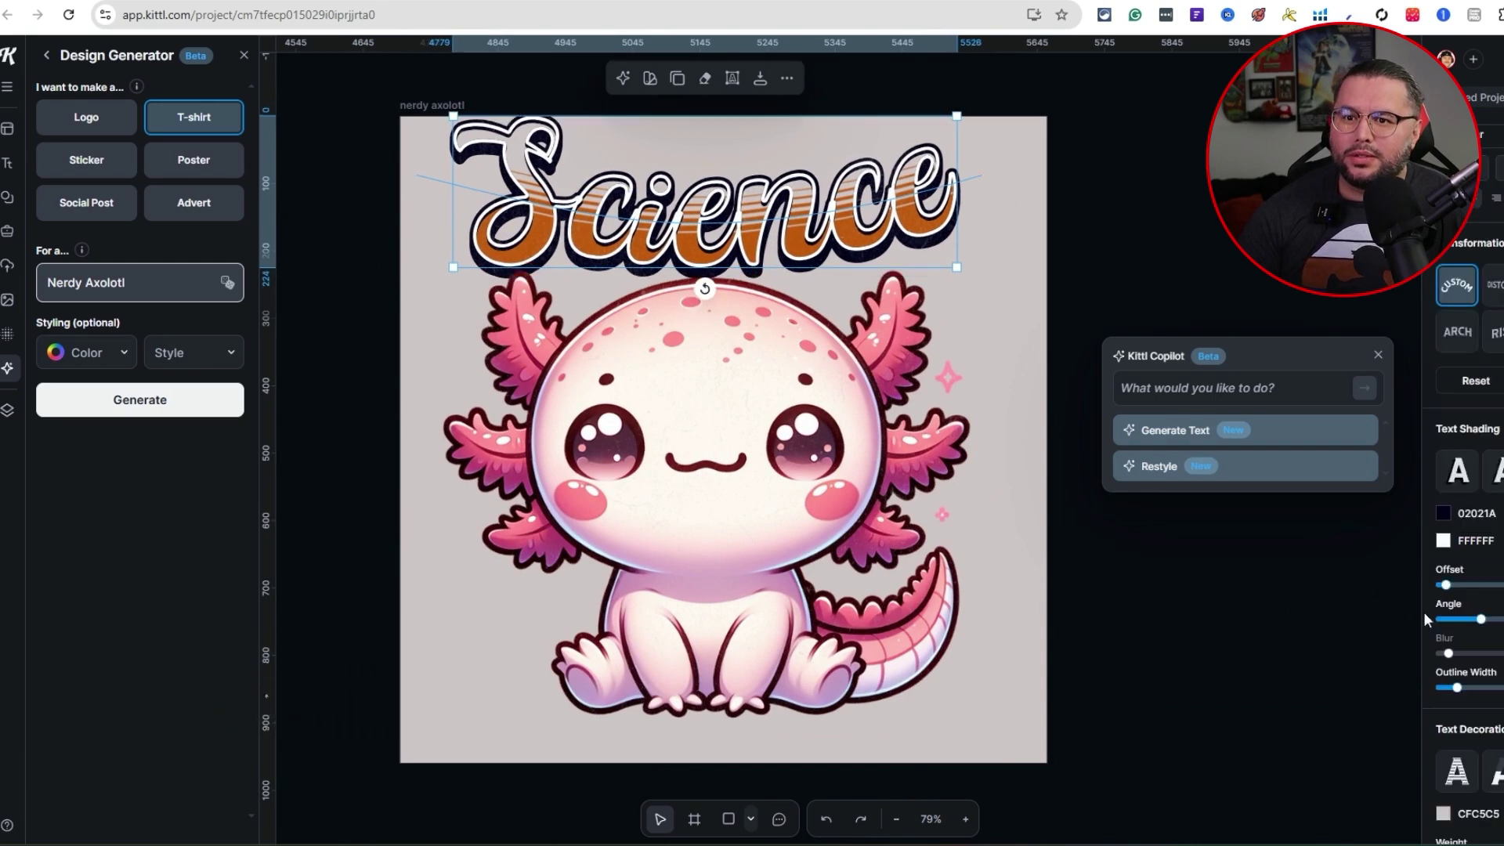
left_click(1458, 274)
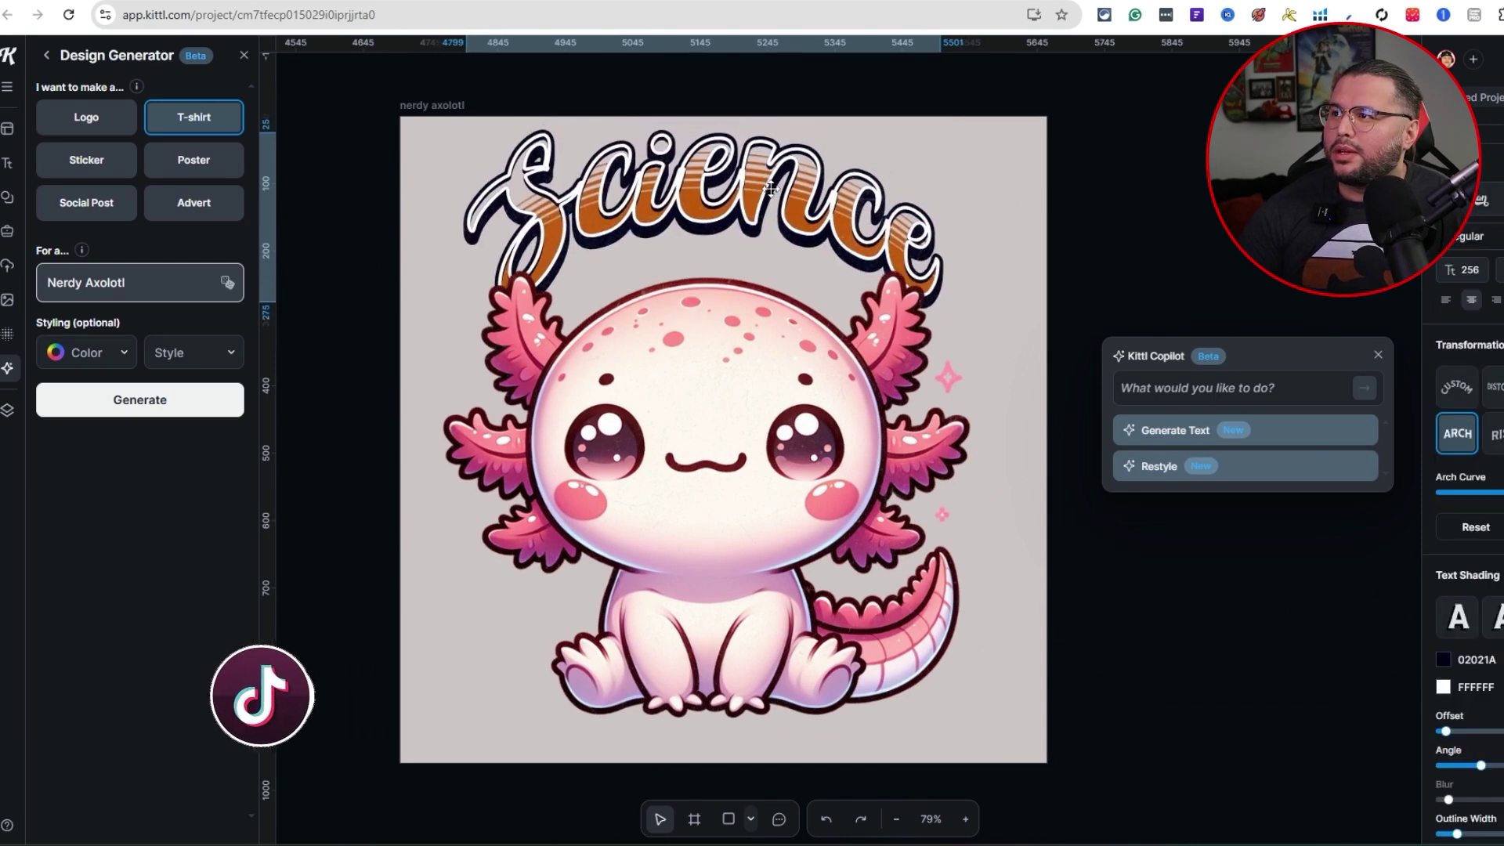
left_click_drag(789, 398, 777, 455)
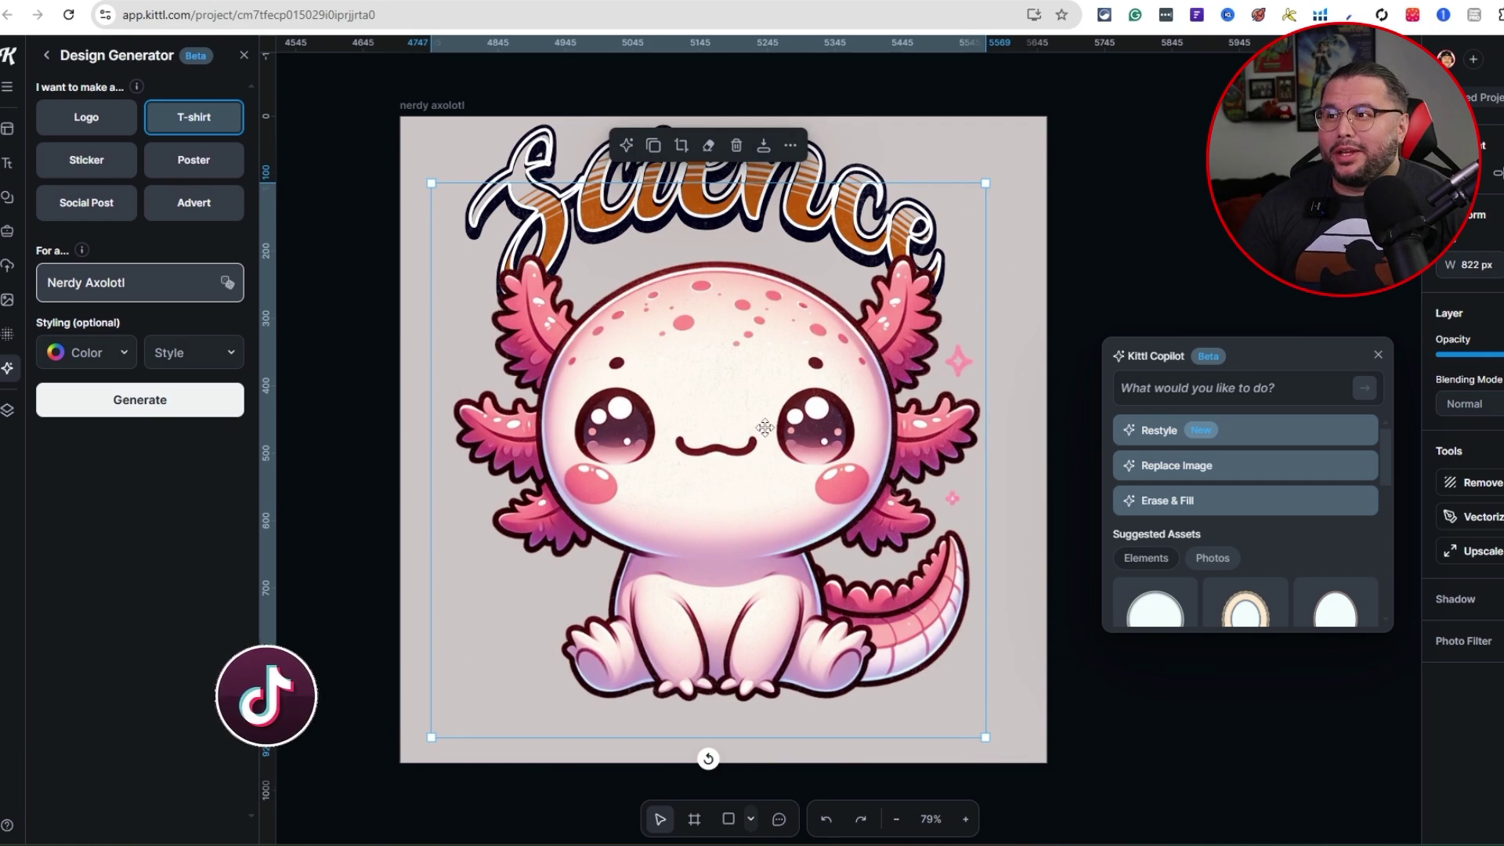
left_click_drag(745, 375, 746, 266)
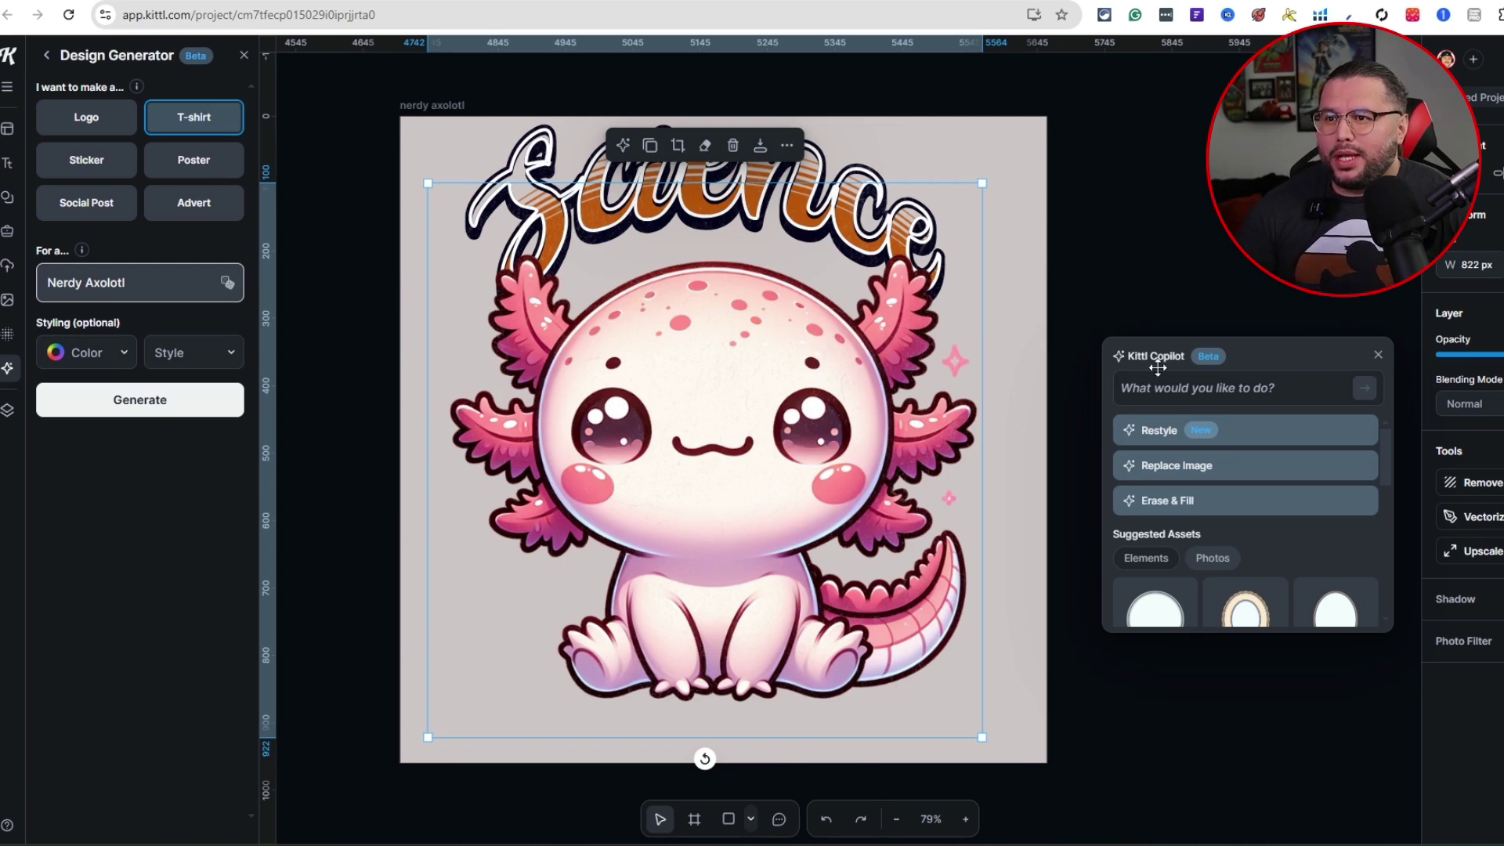
Step: Replace the axolotl artwork with a new Copilot image generated from the prompt 'Axolotl'
left_click(1194, 384)
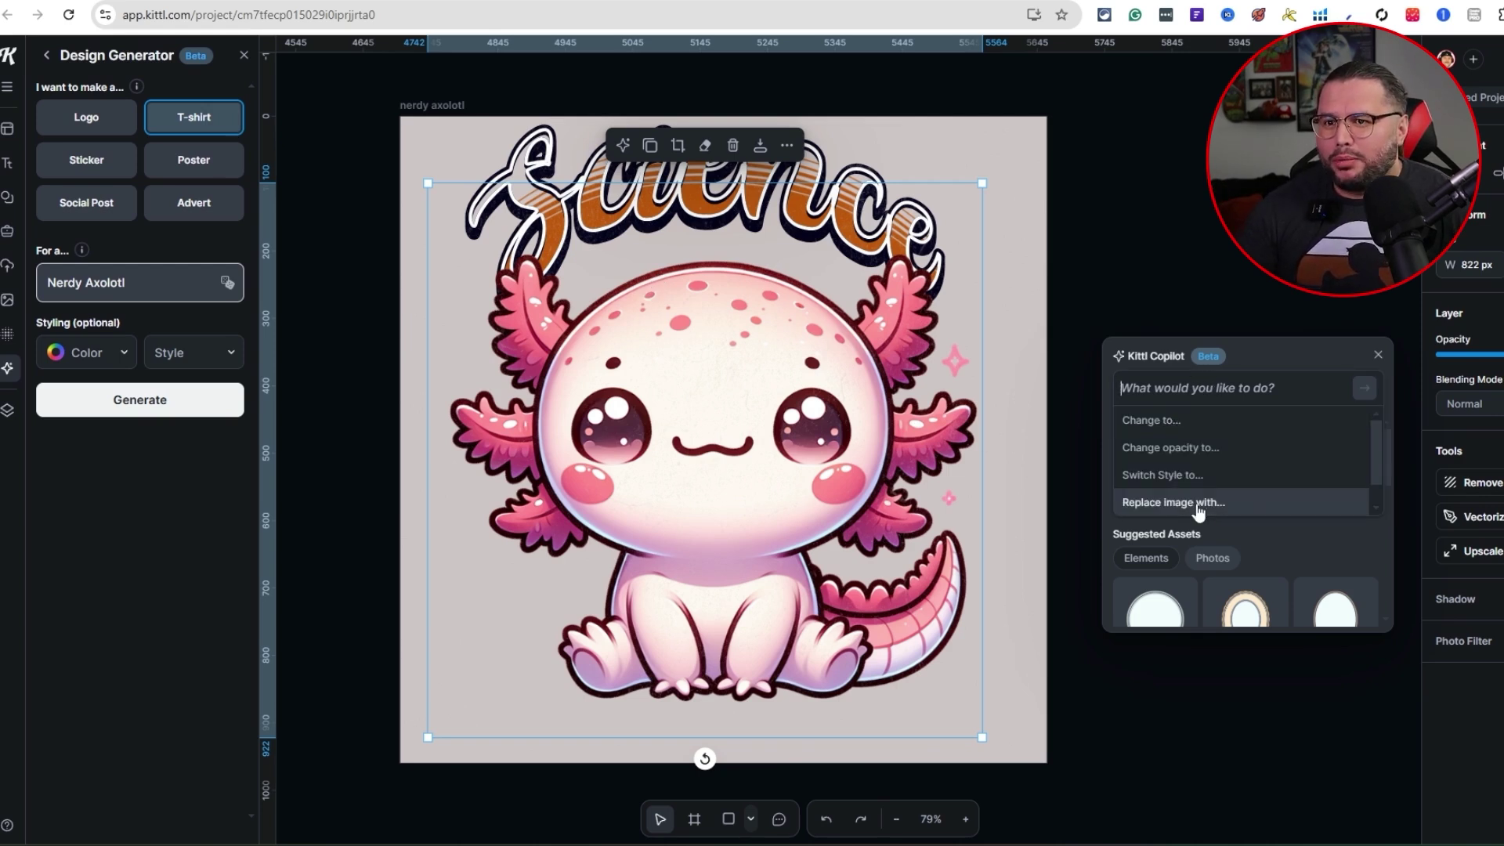
left_click(1337, 544)
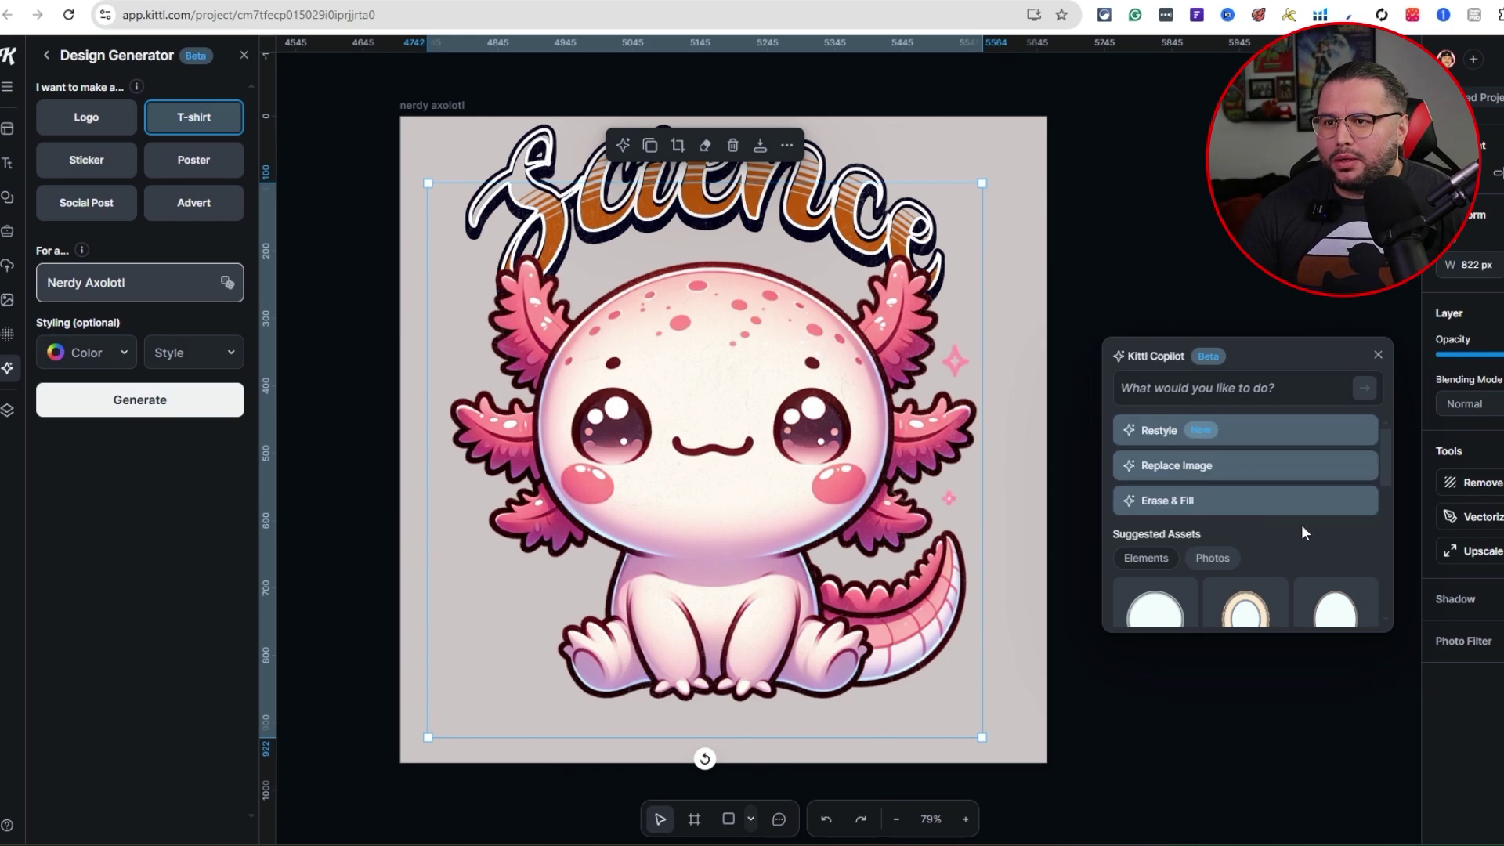
left_click(1230, 468)
type("Axolotl Video Game")
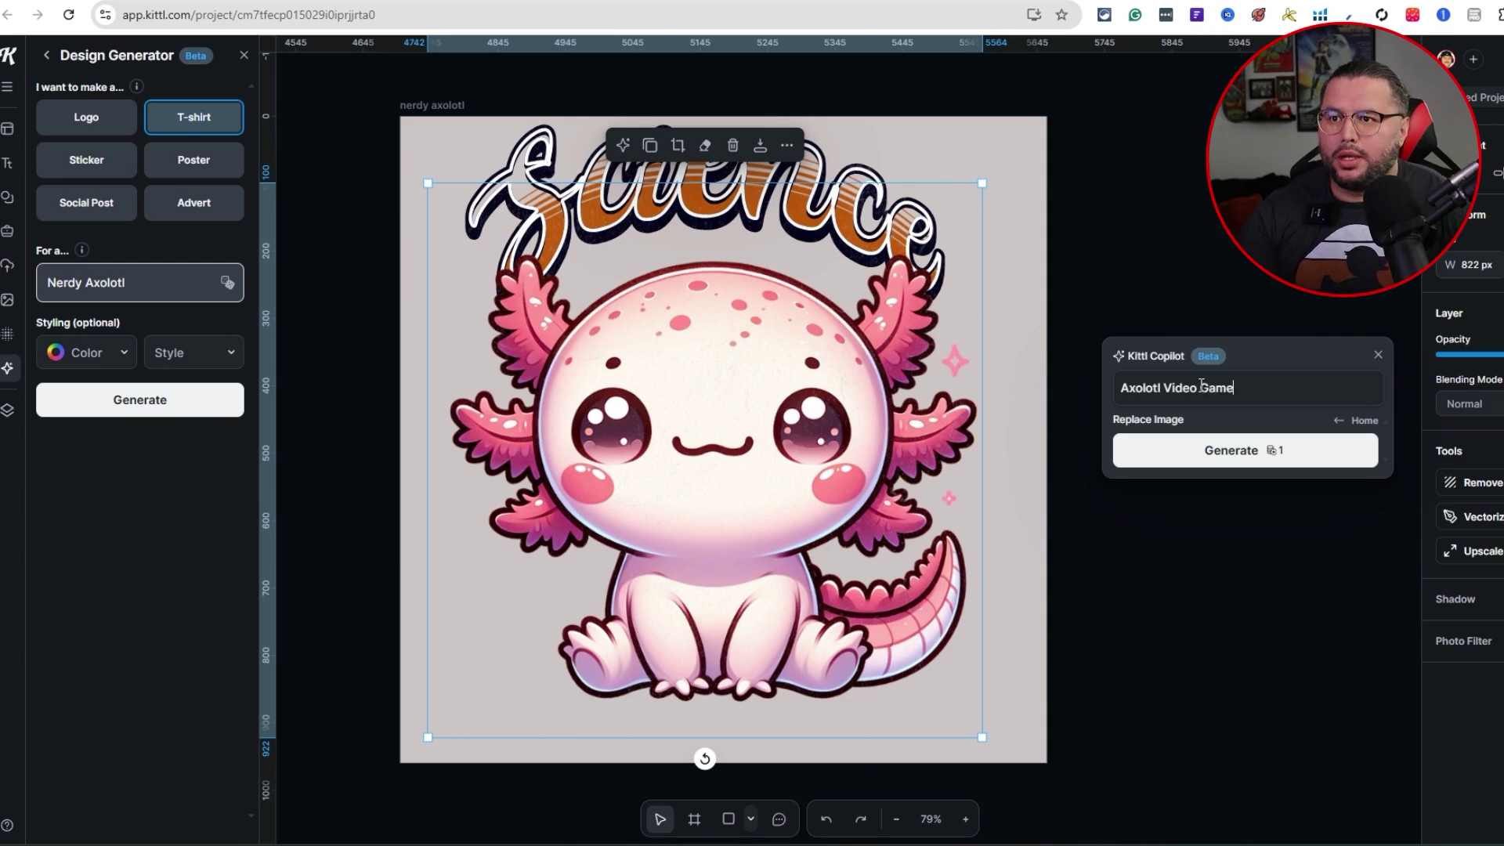
left_click(1231, 451)
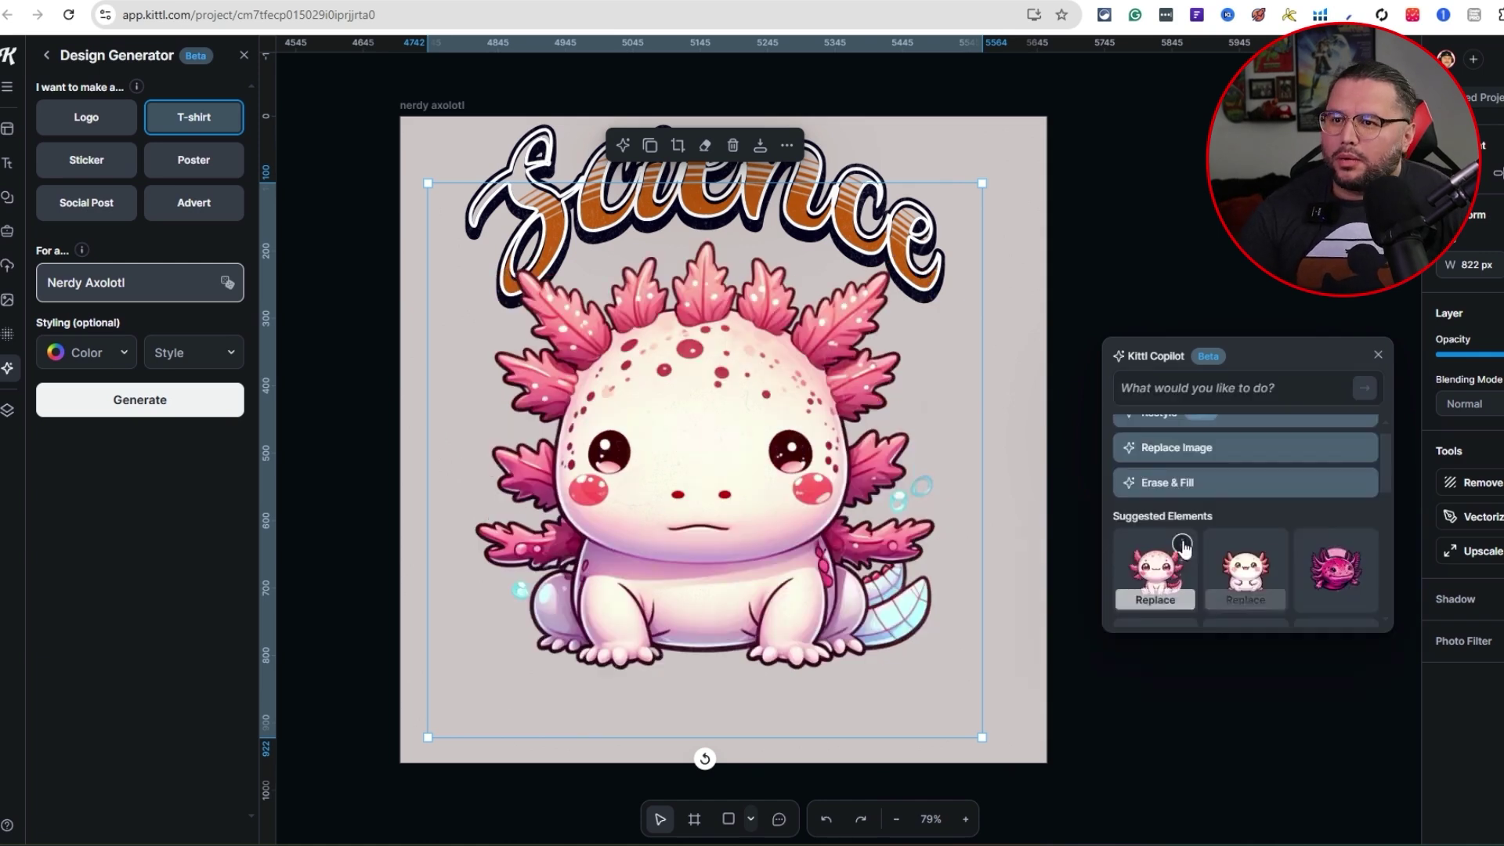
Step: Bring up Kittl's AI Image Generator
scroll(1235, 521, "down", 3)
scroll(1285, 517, "down", 3)
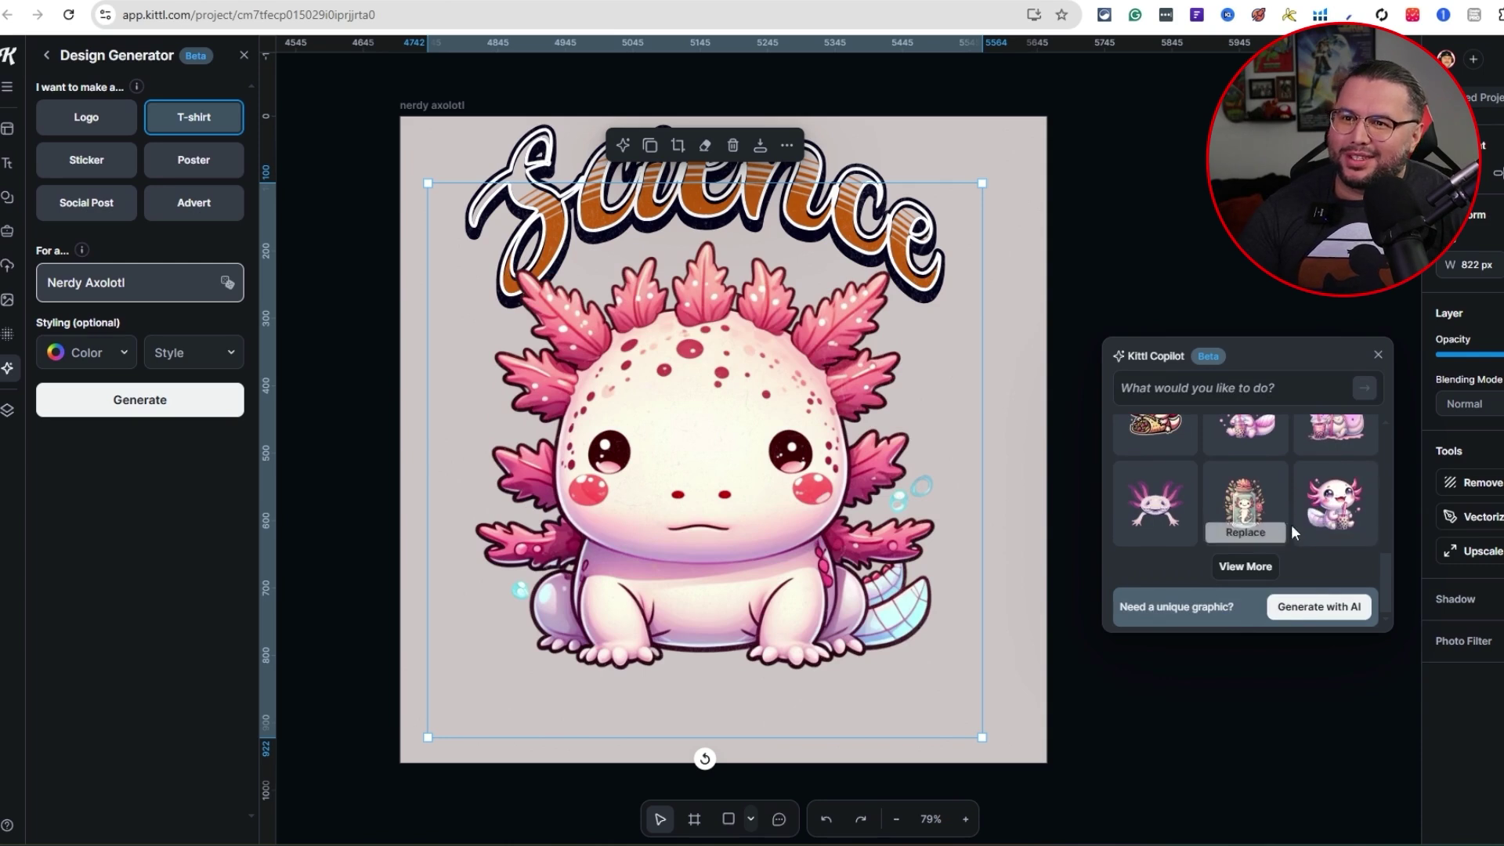
scroll(1253, 509, "up", 1)
scroll(1332, 501, "down", 1)
left_click(1320, 606)
left_click(150, 138)
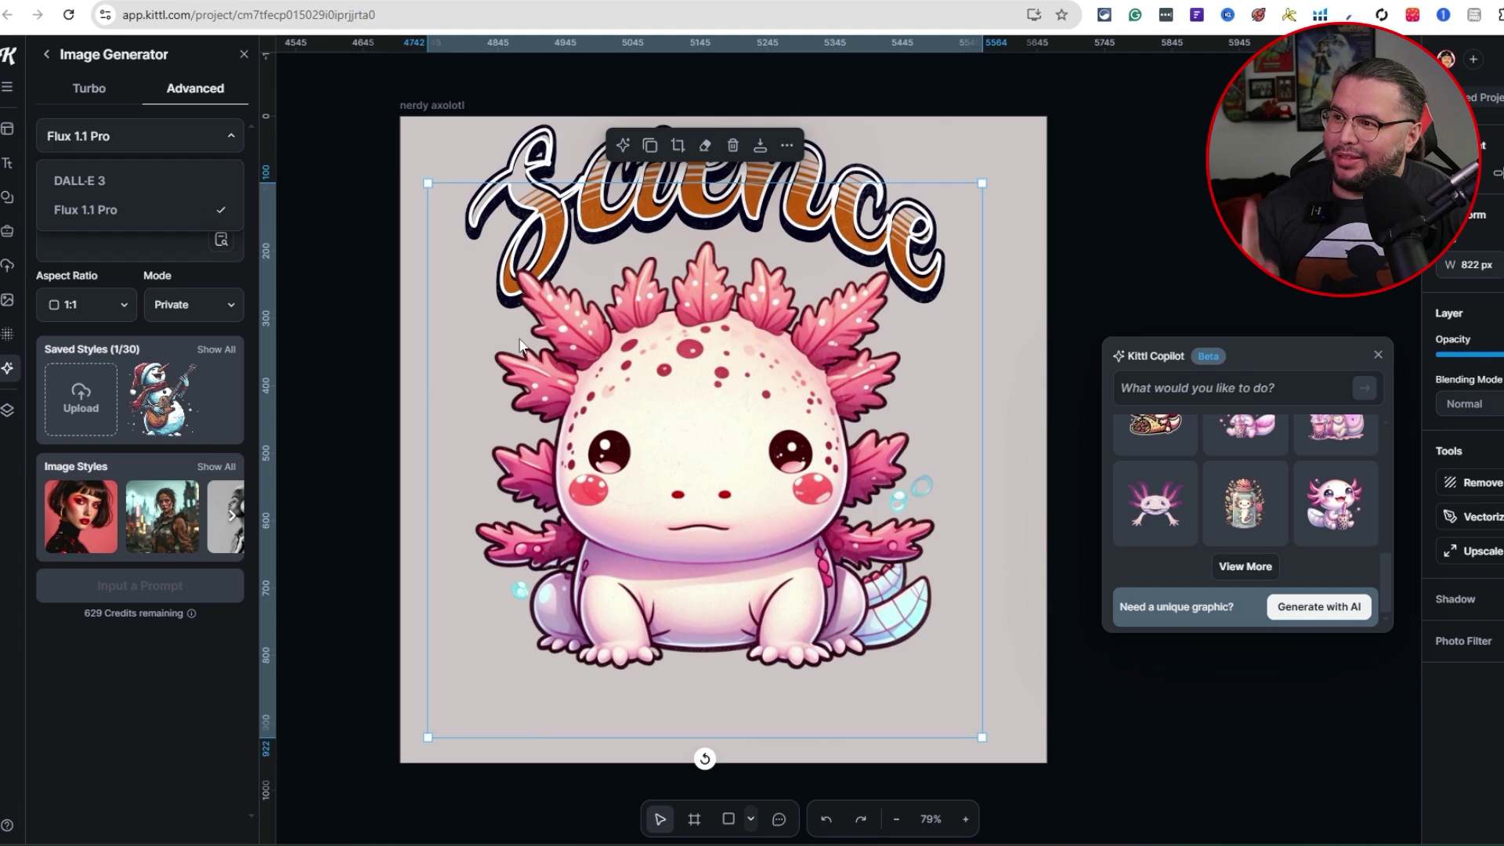
Step: Switch the generator to DALL·E 3 and enter the prompt 'Axolotl playing video games withaheadset on and controller in hand'
left_click_drag(737, 459, 747, 475)
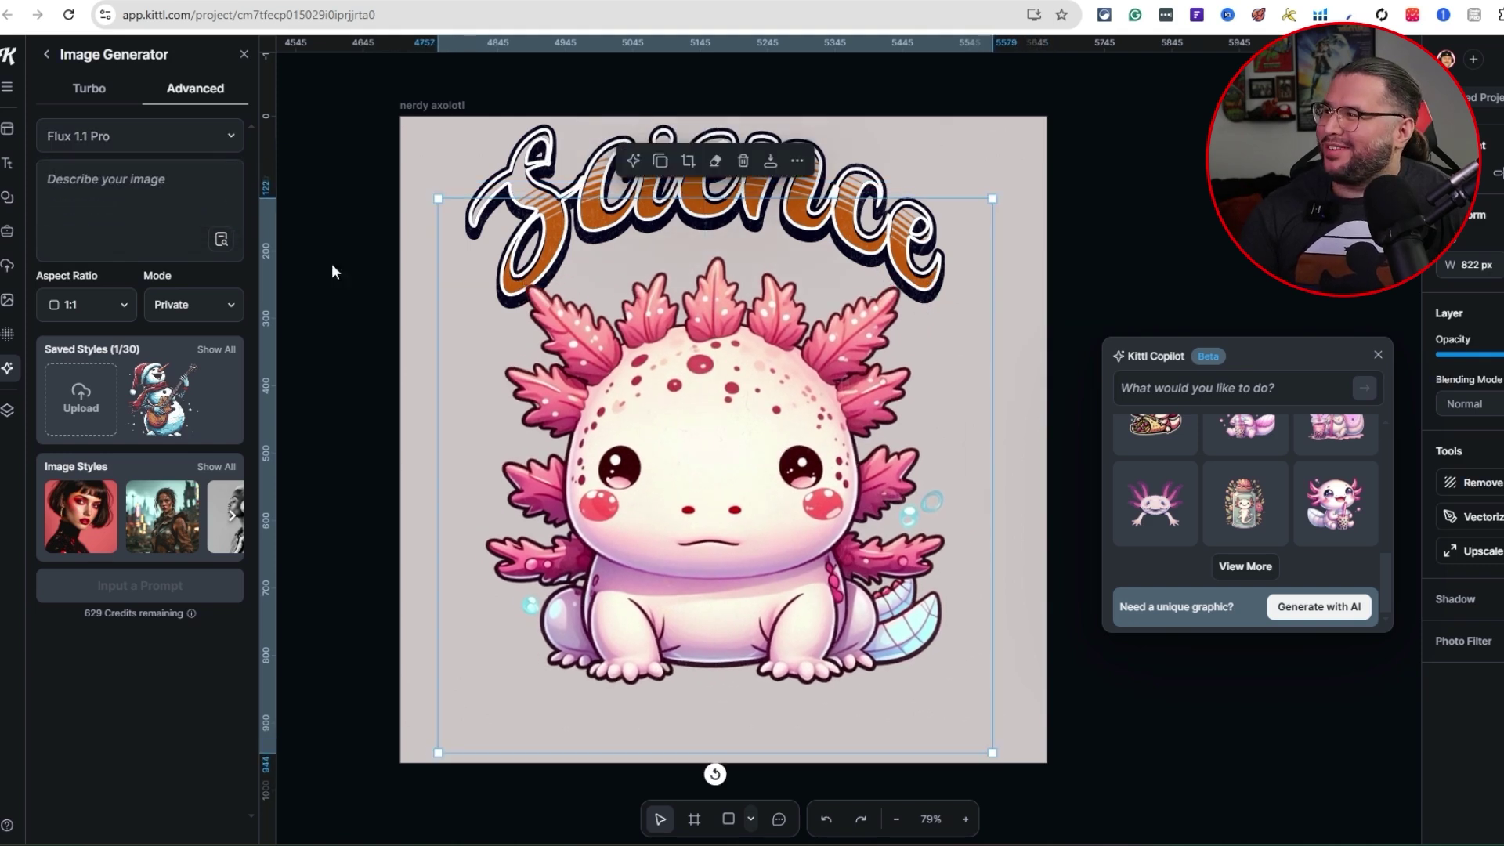
left_click_drag(629, 441, 704, 368)
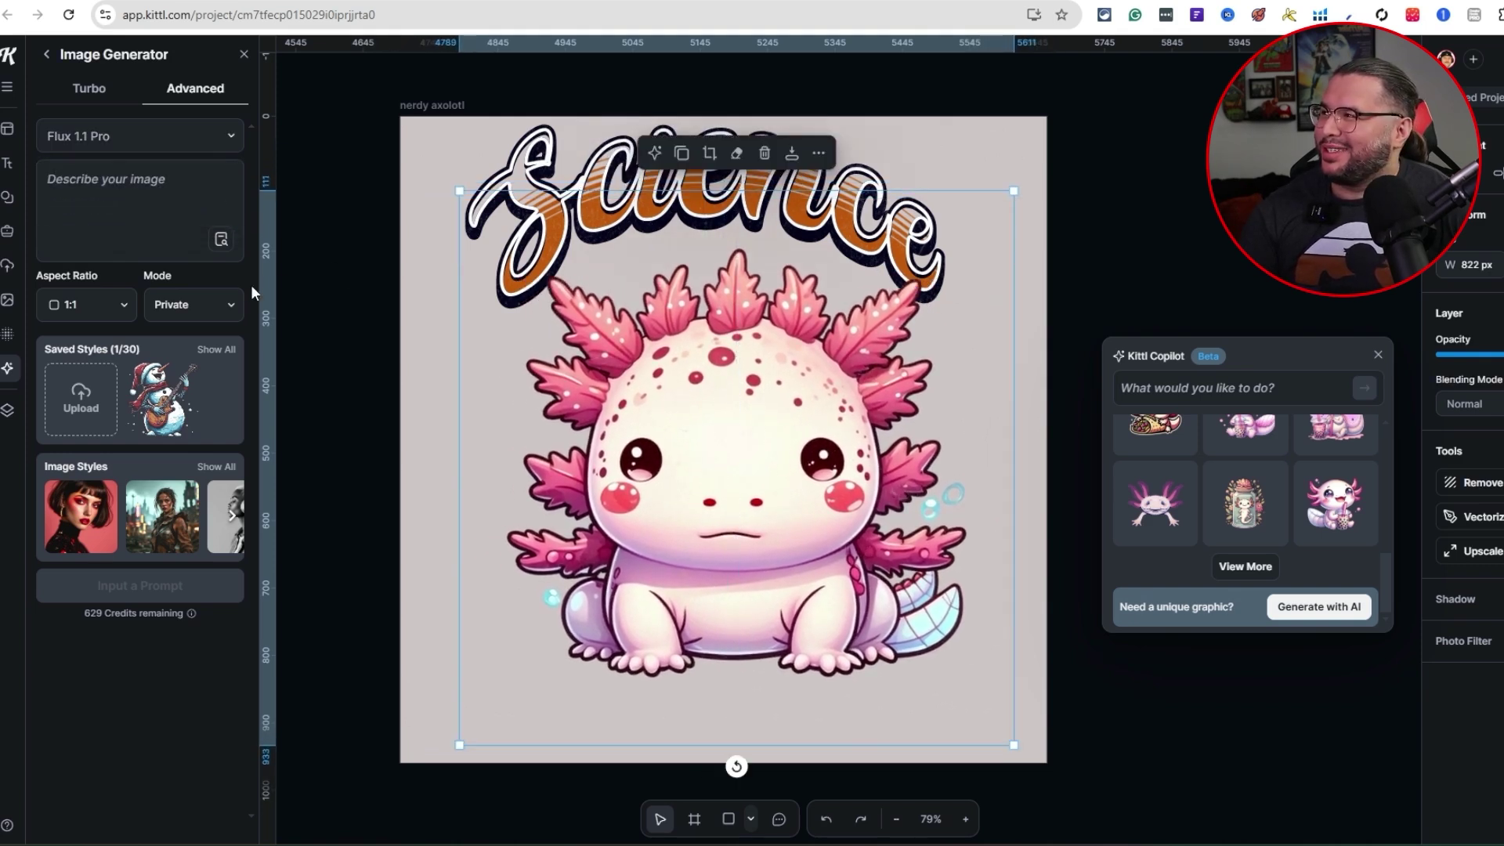
left_click(149, 140)
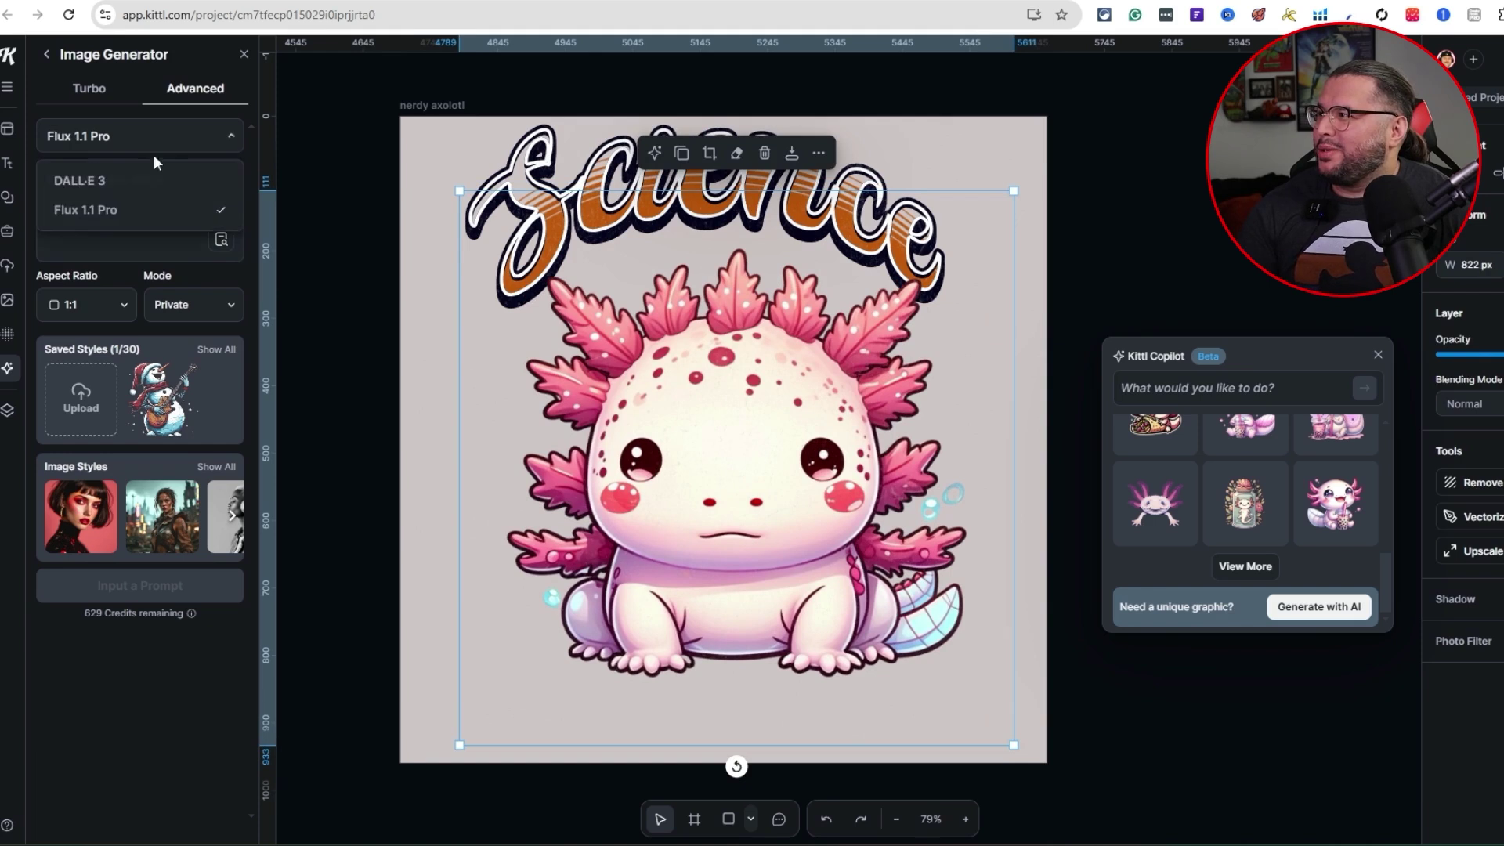
left_click(113, 177)
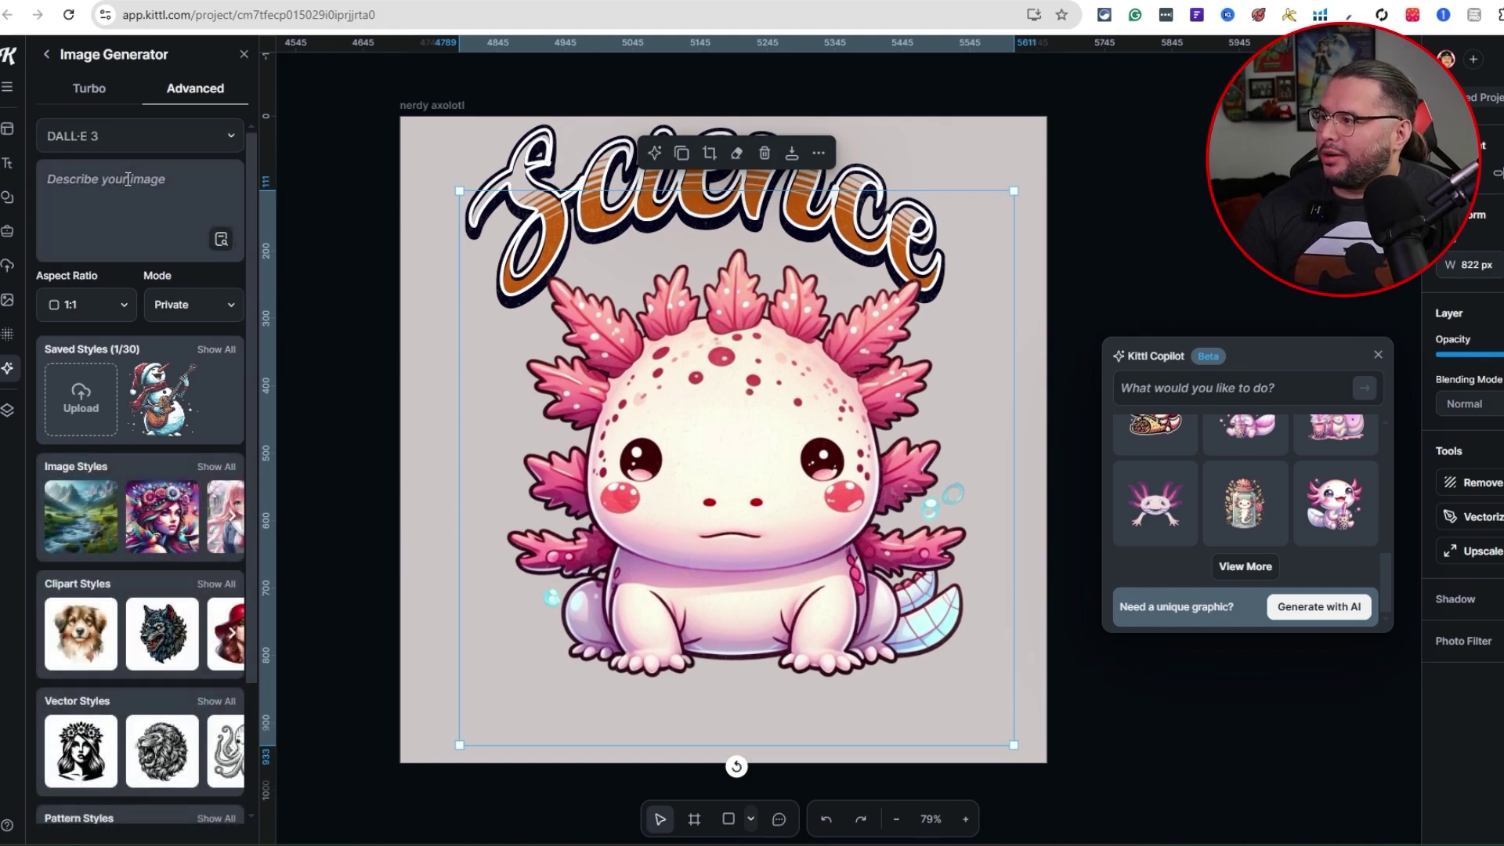
left_click(127, 179)
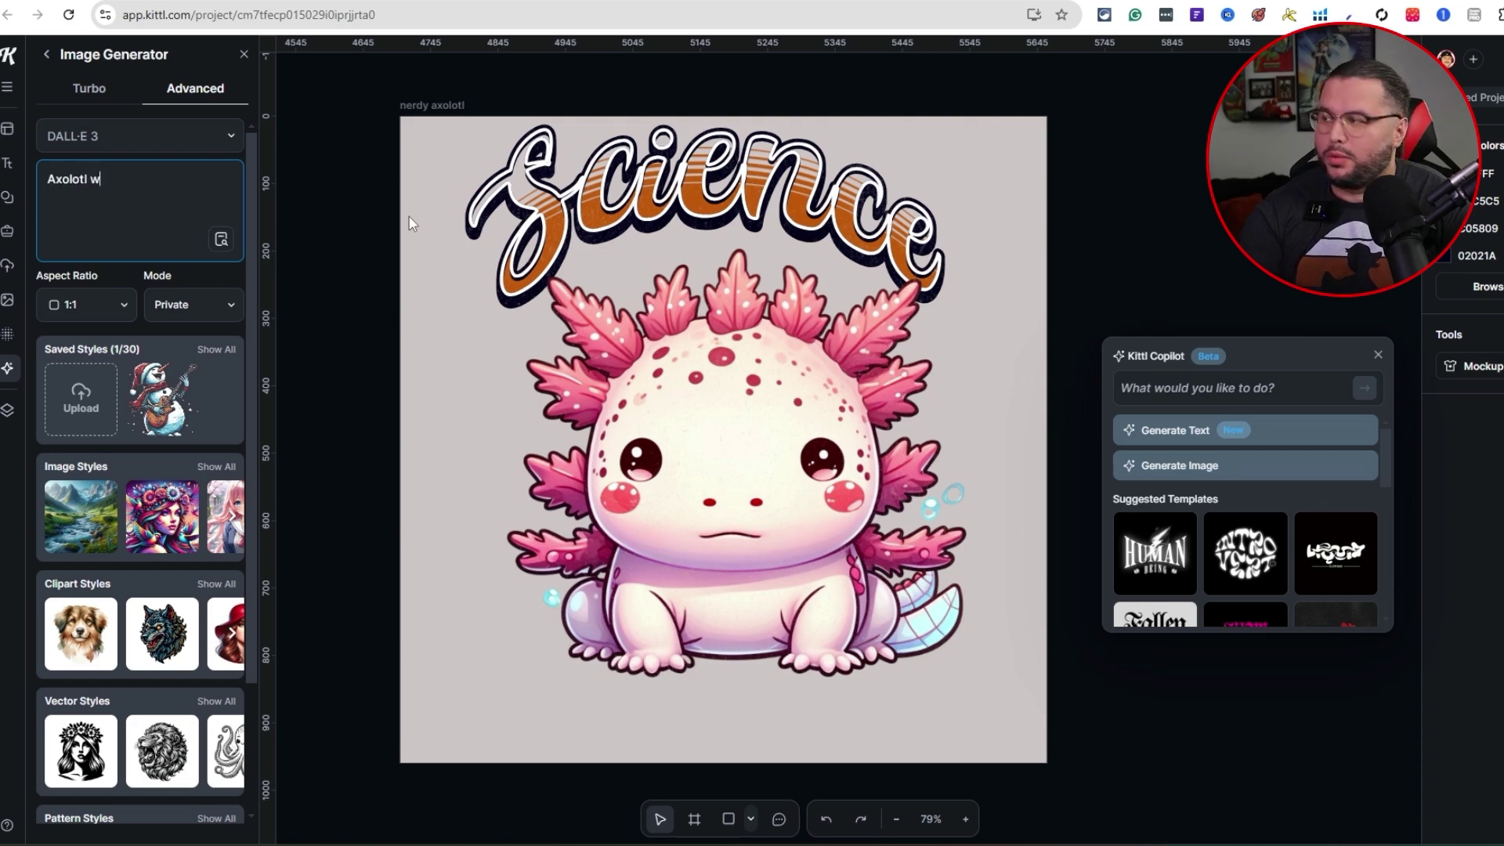
type("Axolotl playing video games with")
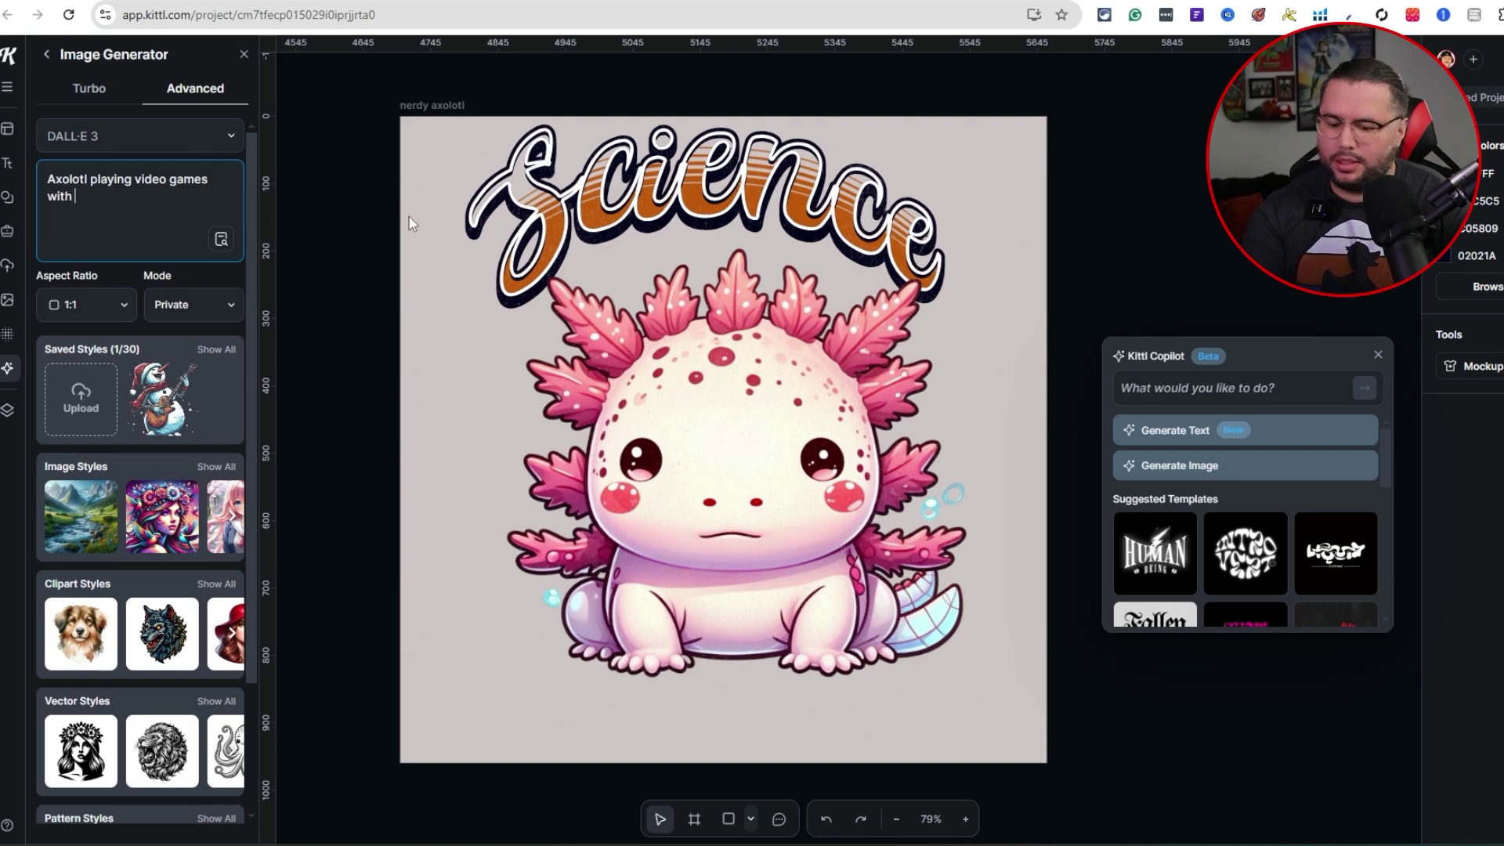
type("aheadset on")
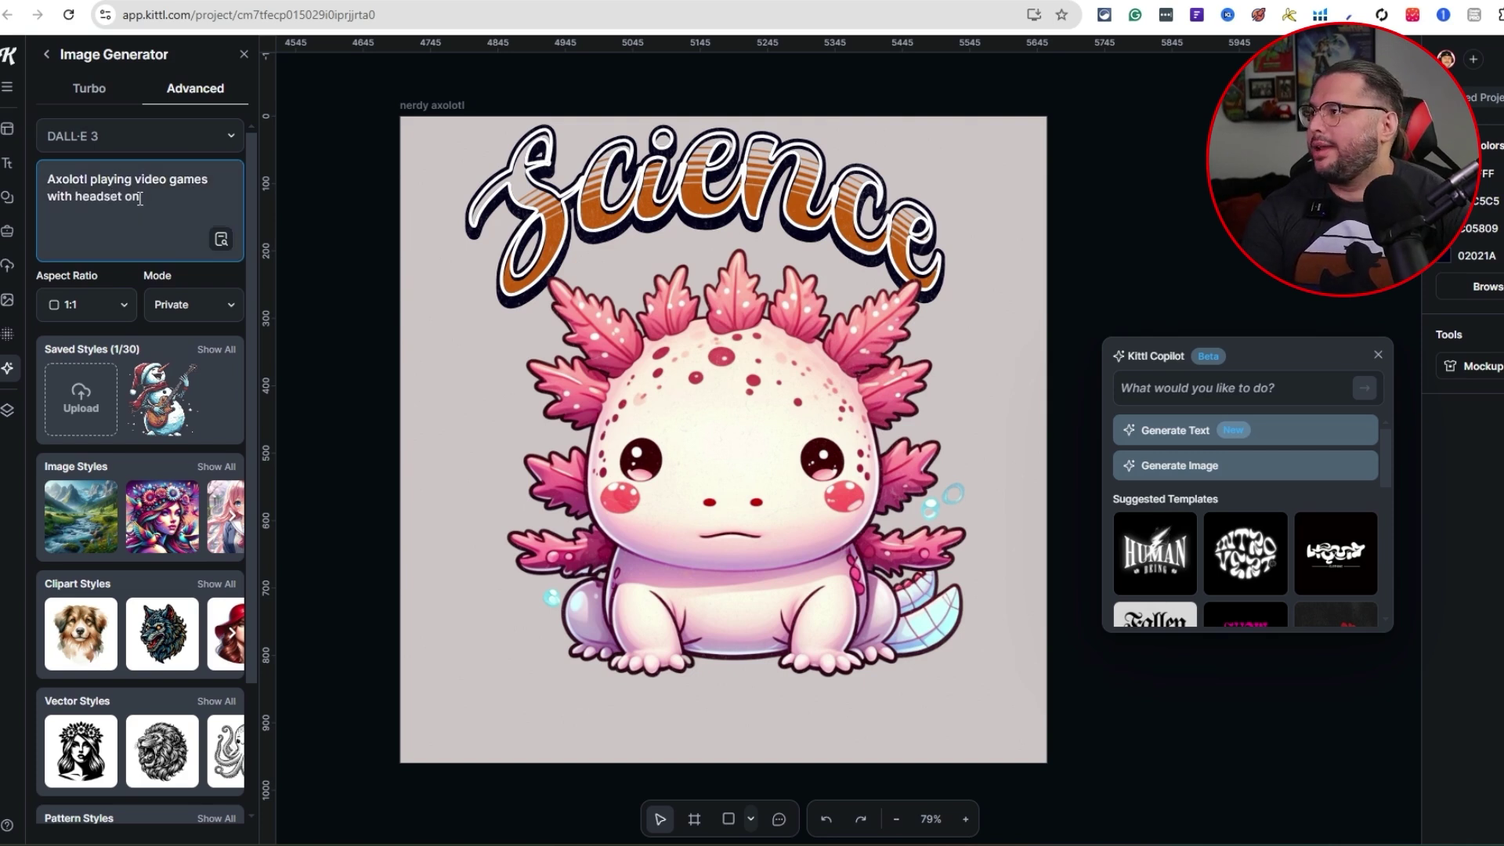
type(" and controller ")
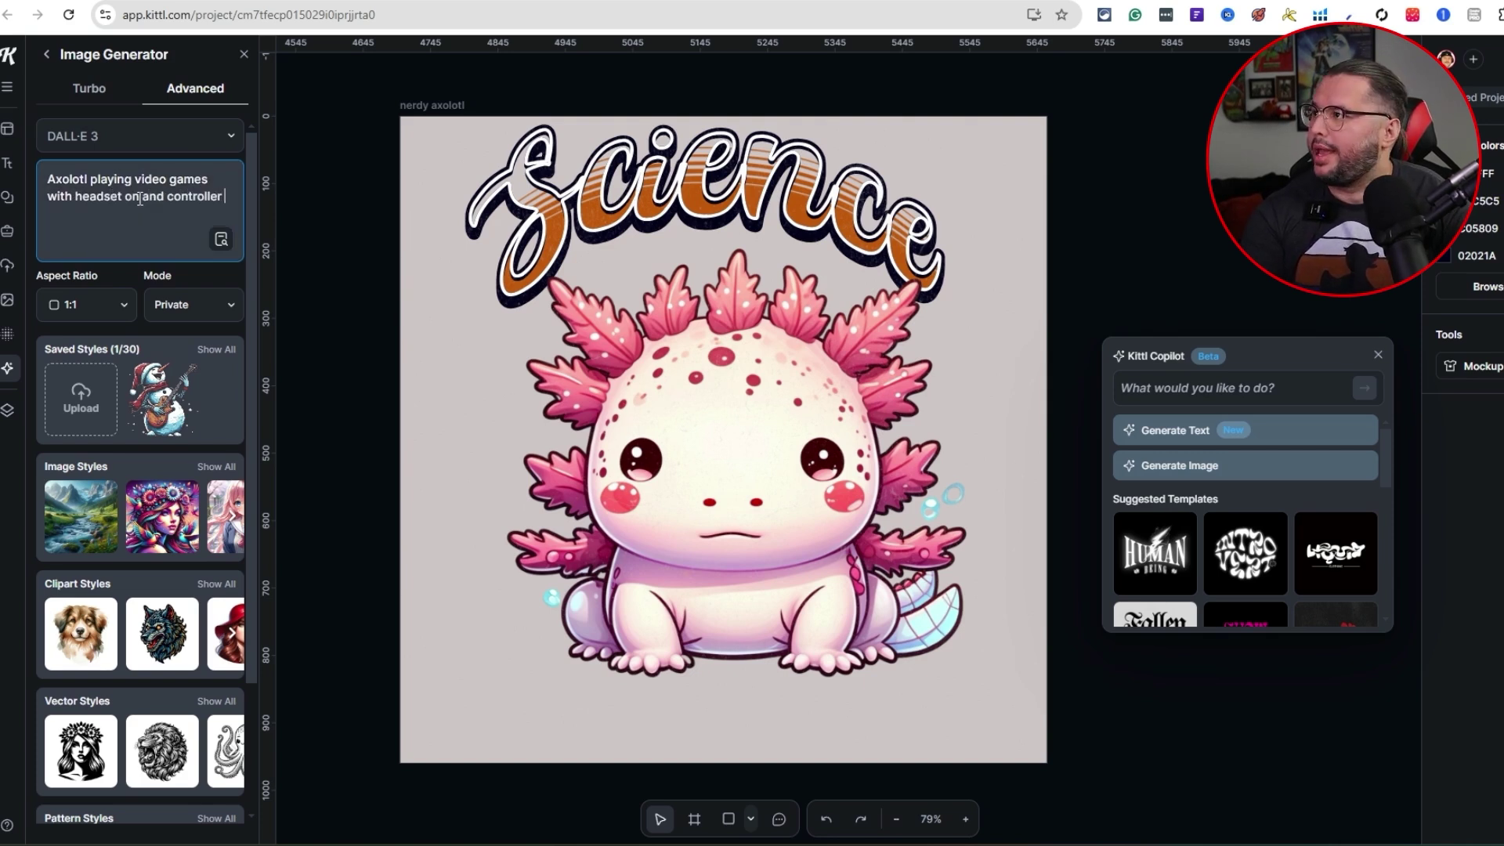
type("in hand")
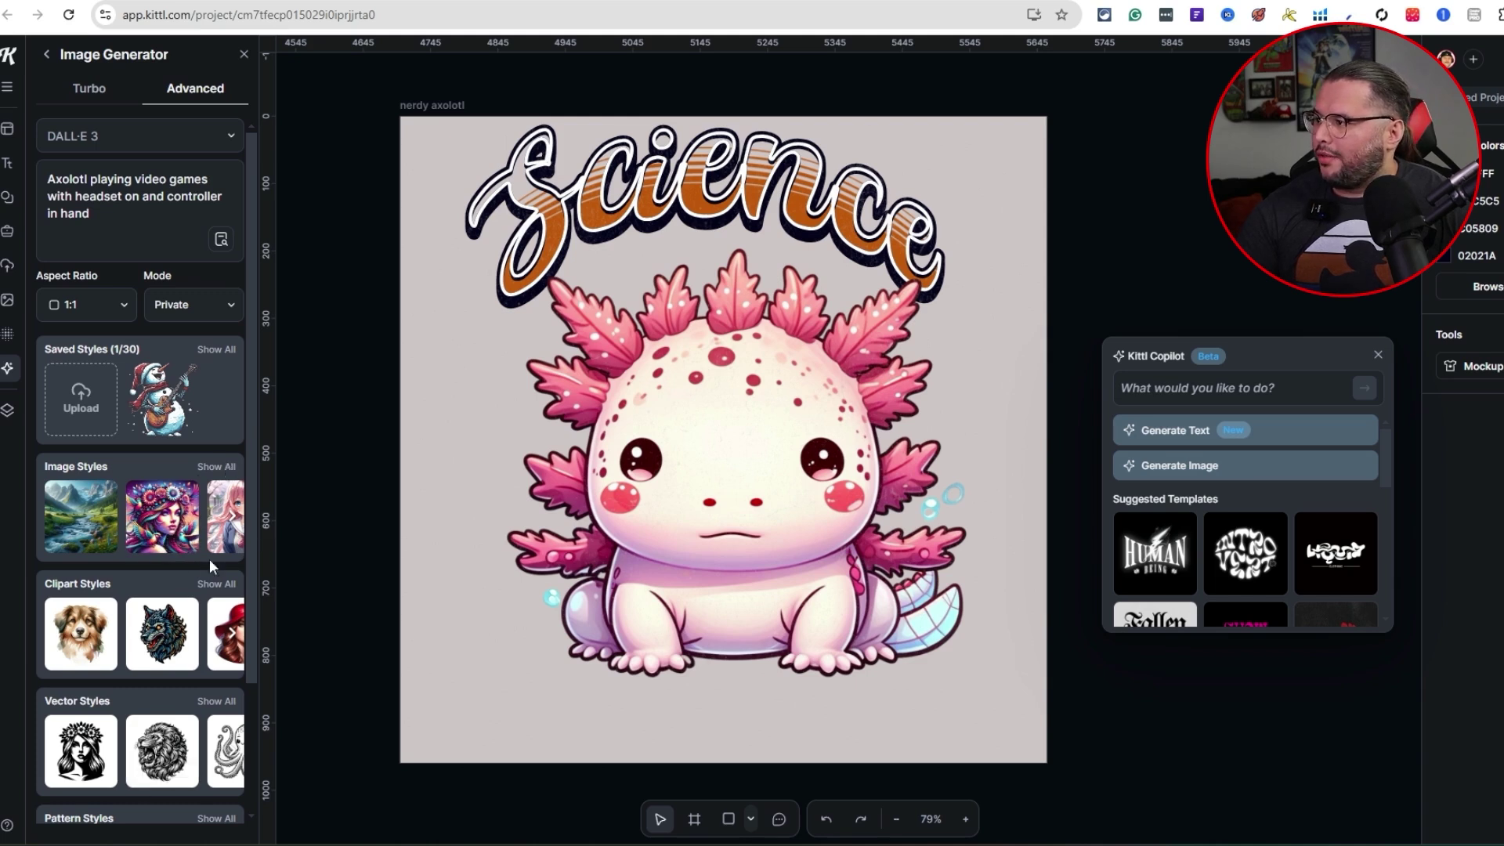
Step: Pick the Kawaii Icon clipart style from the full list of image styles
left_click(211, 468)
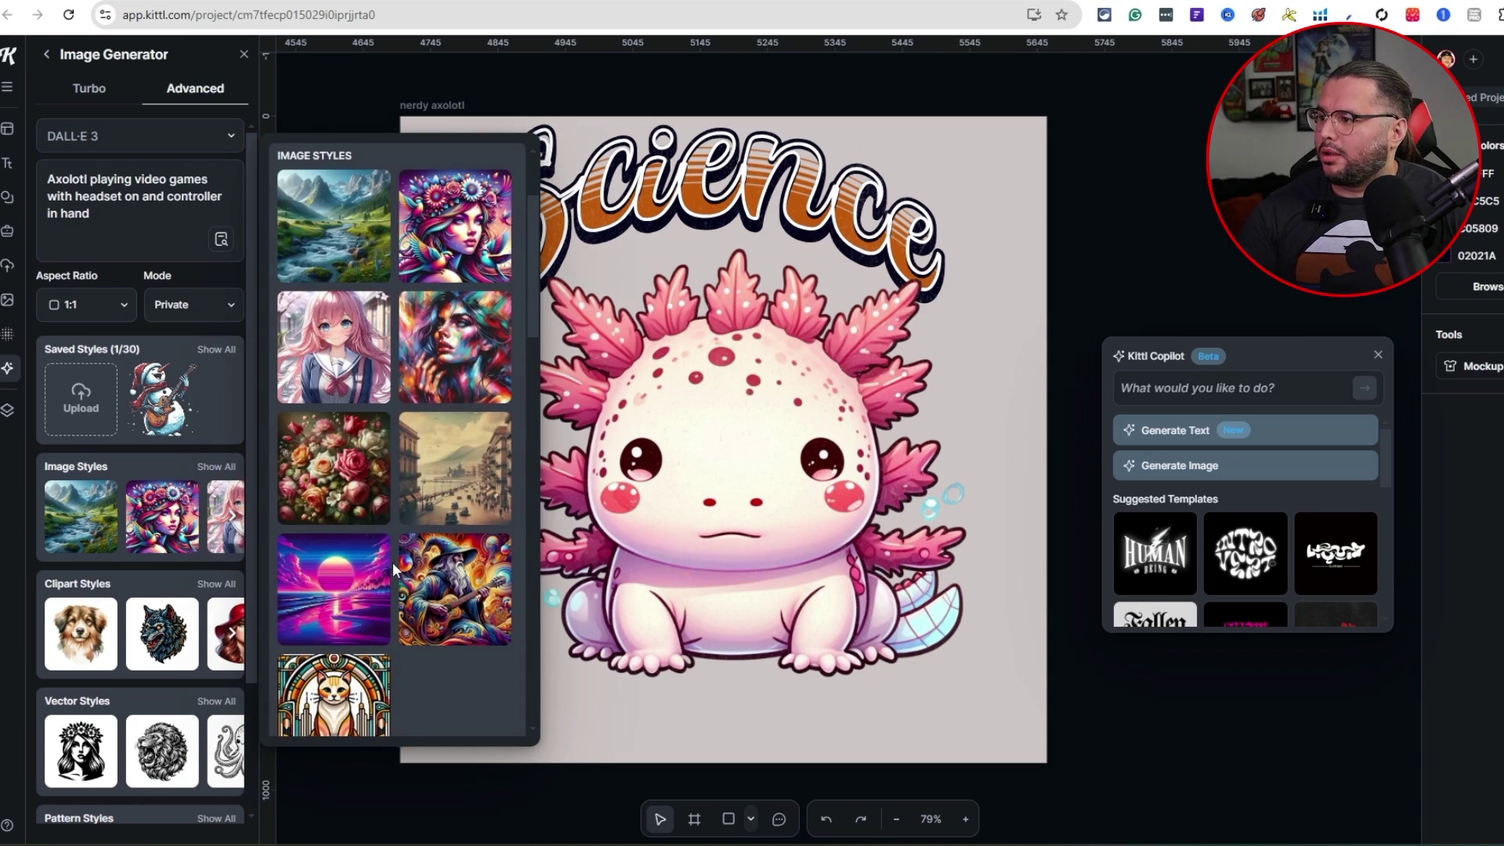
scroll(370, 654, "down", 3)
scroll(371, 654, "down", 10)
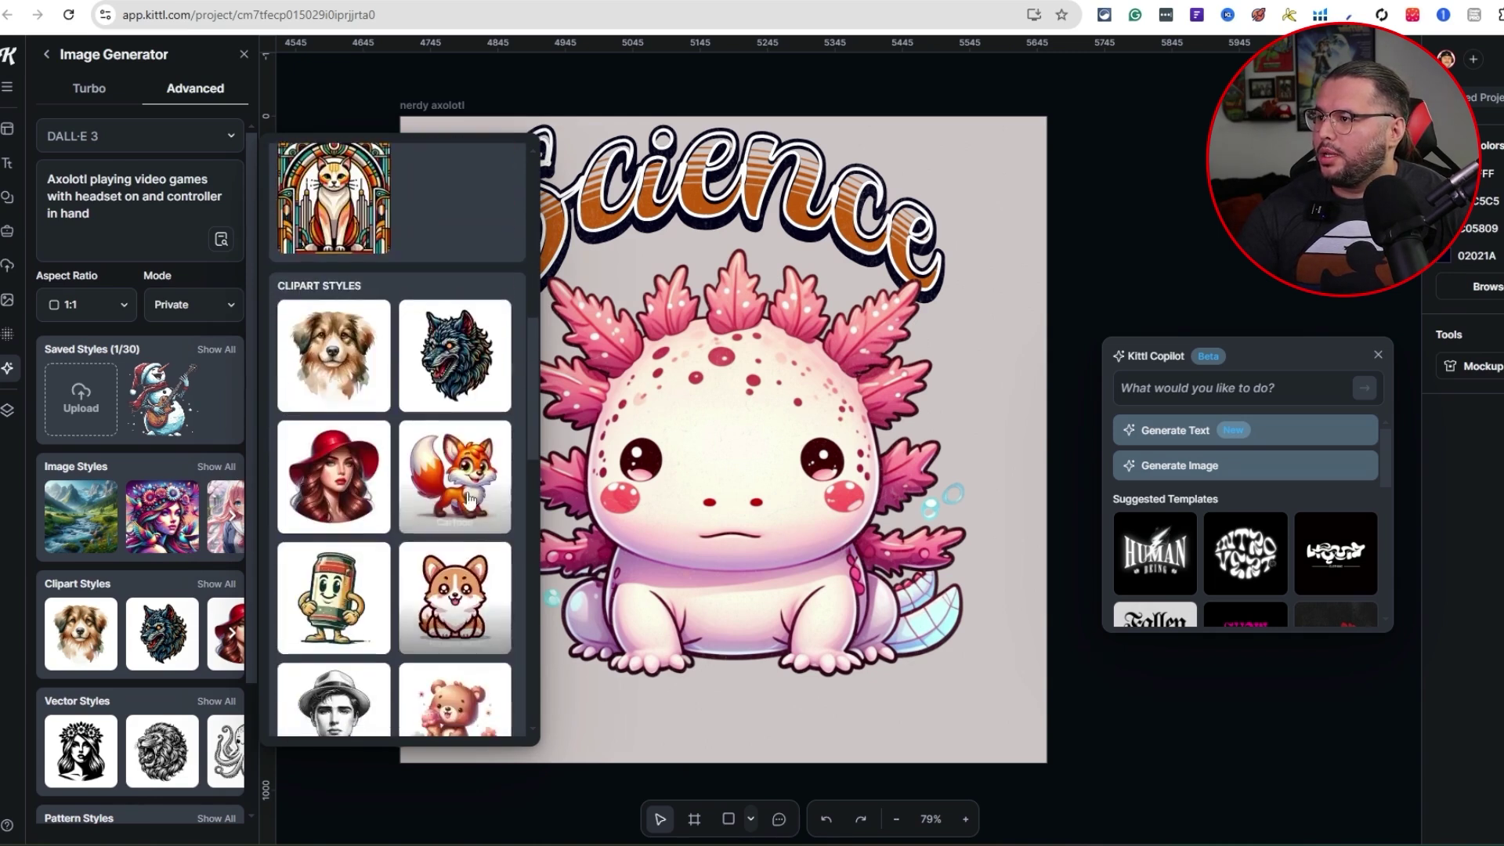
scroll(419, 336, "up", 3)
scroll(459, 490, "down", 2)
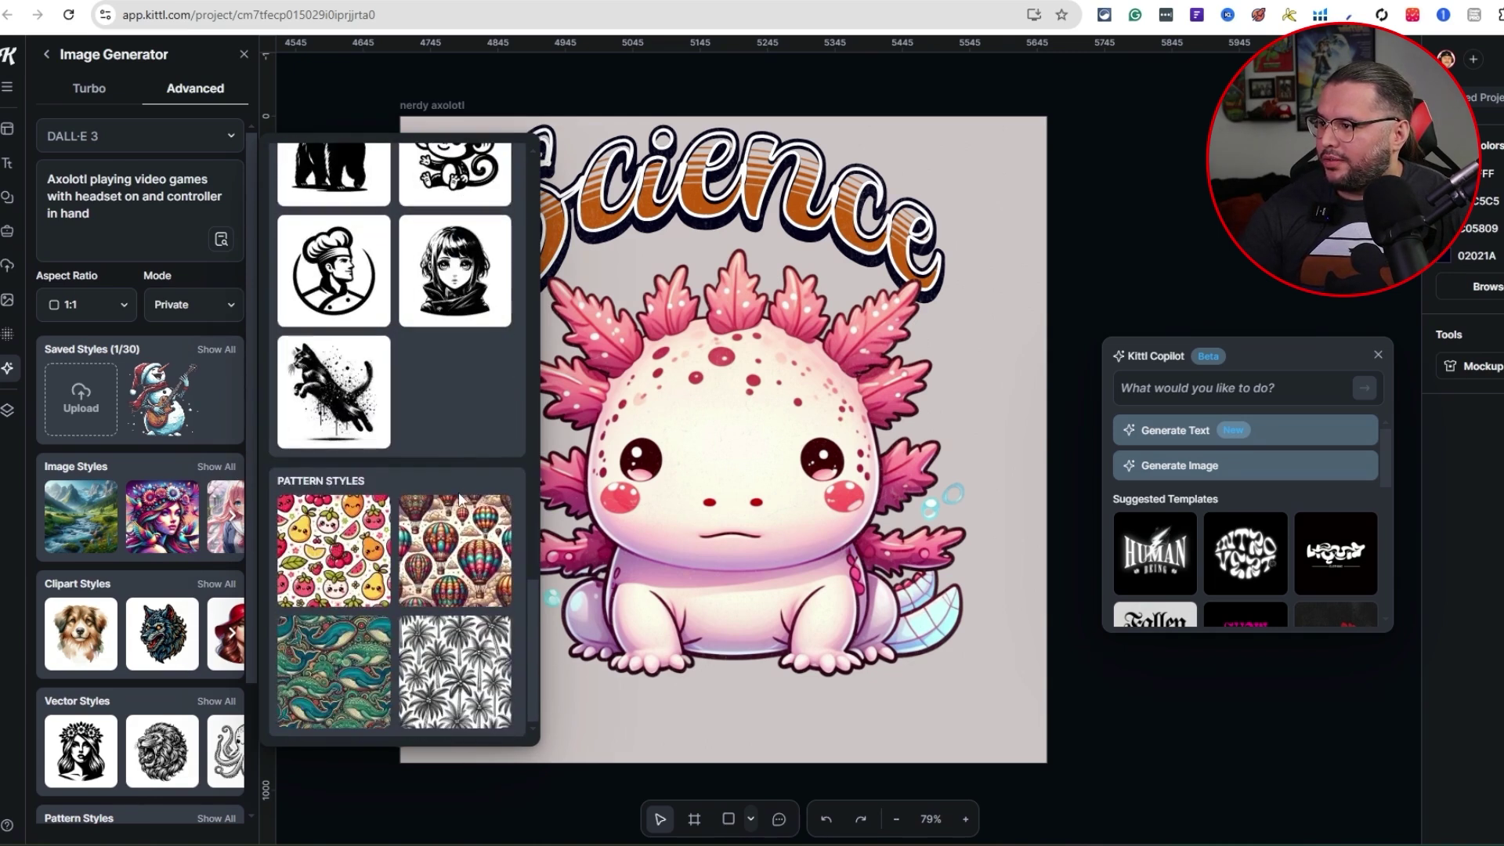
scroll(450, 454, "up", 10)
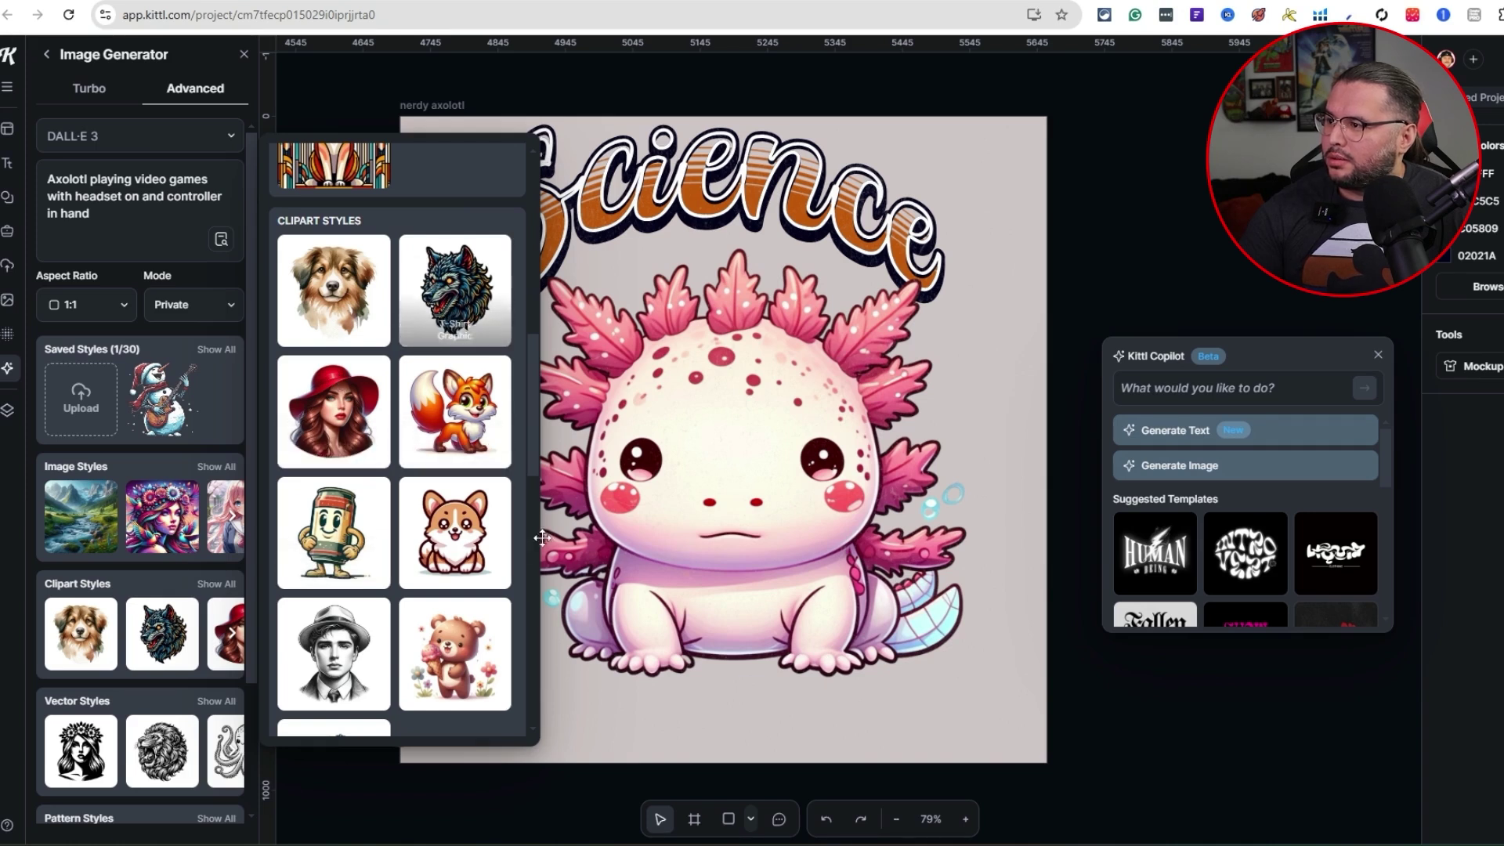
left_click(474, 543)
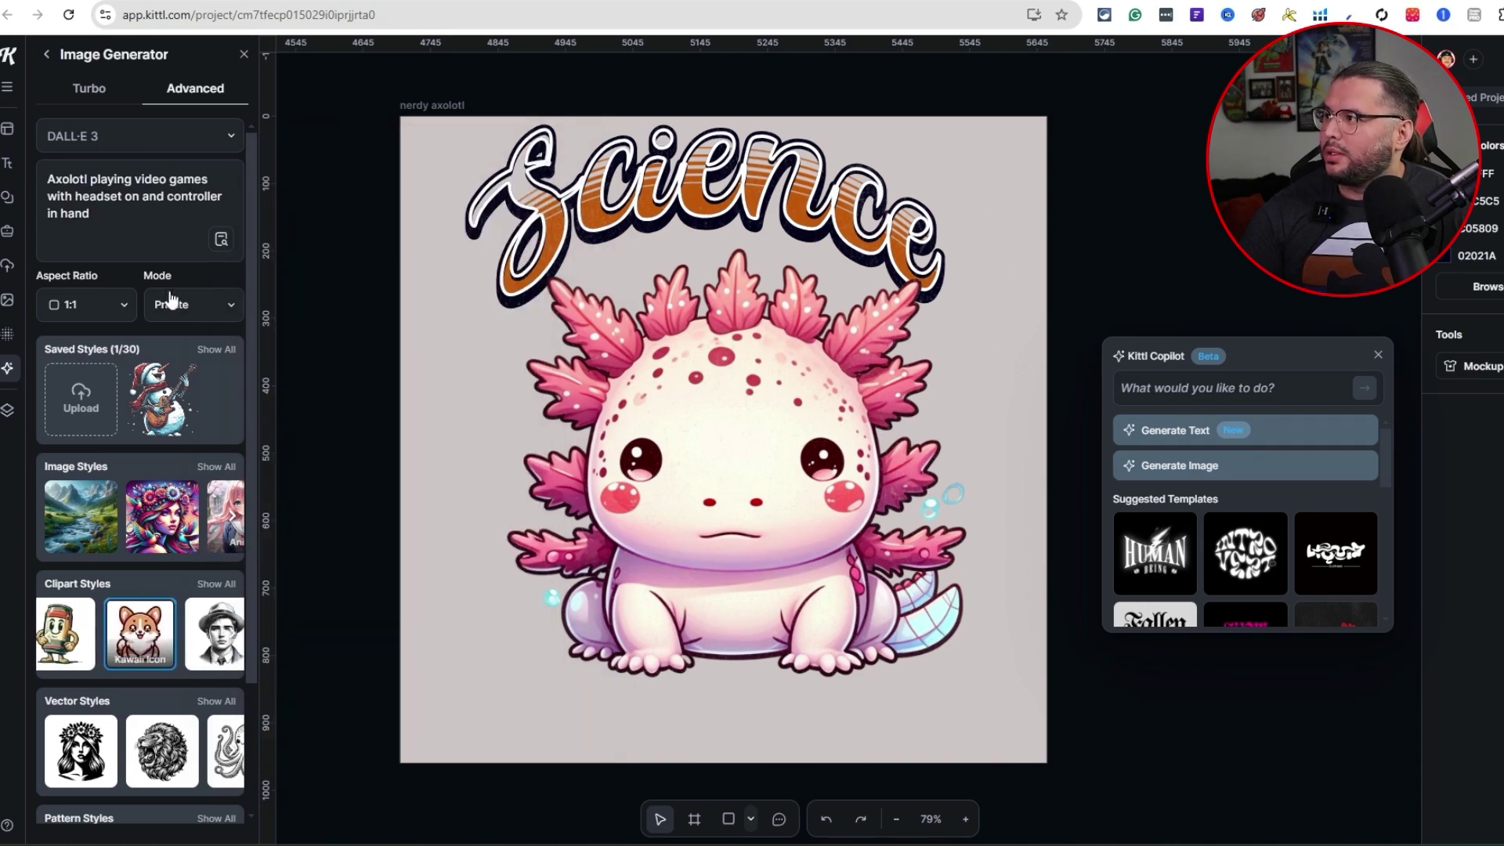
scroll(171, 297, "down", 2)
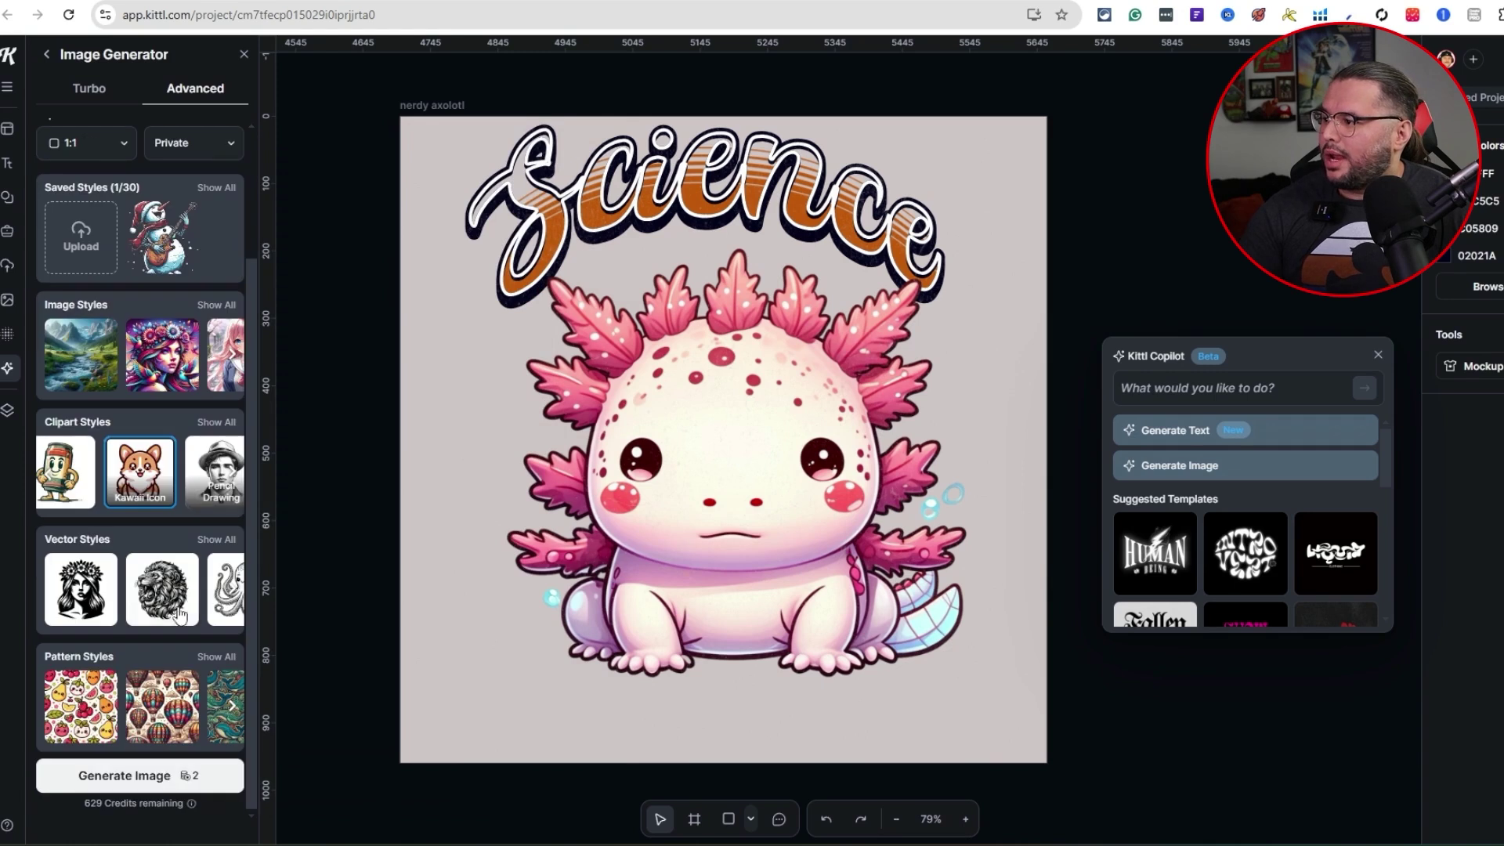
Step: Generate the kawaii gamer axolotl, drop it onto the artboard, and browse similar results
left_click(104, 776)
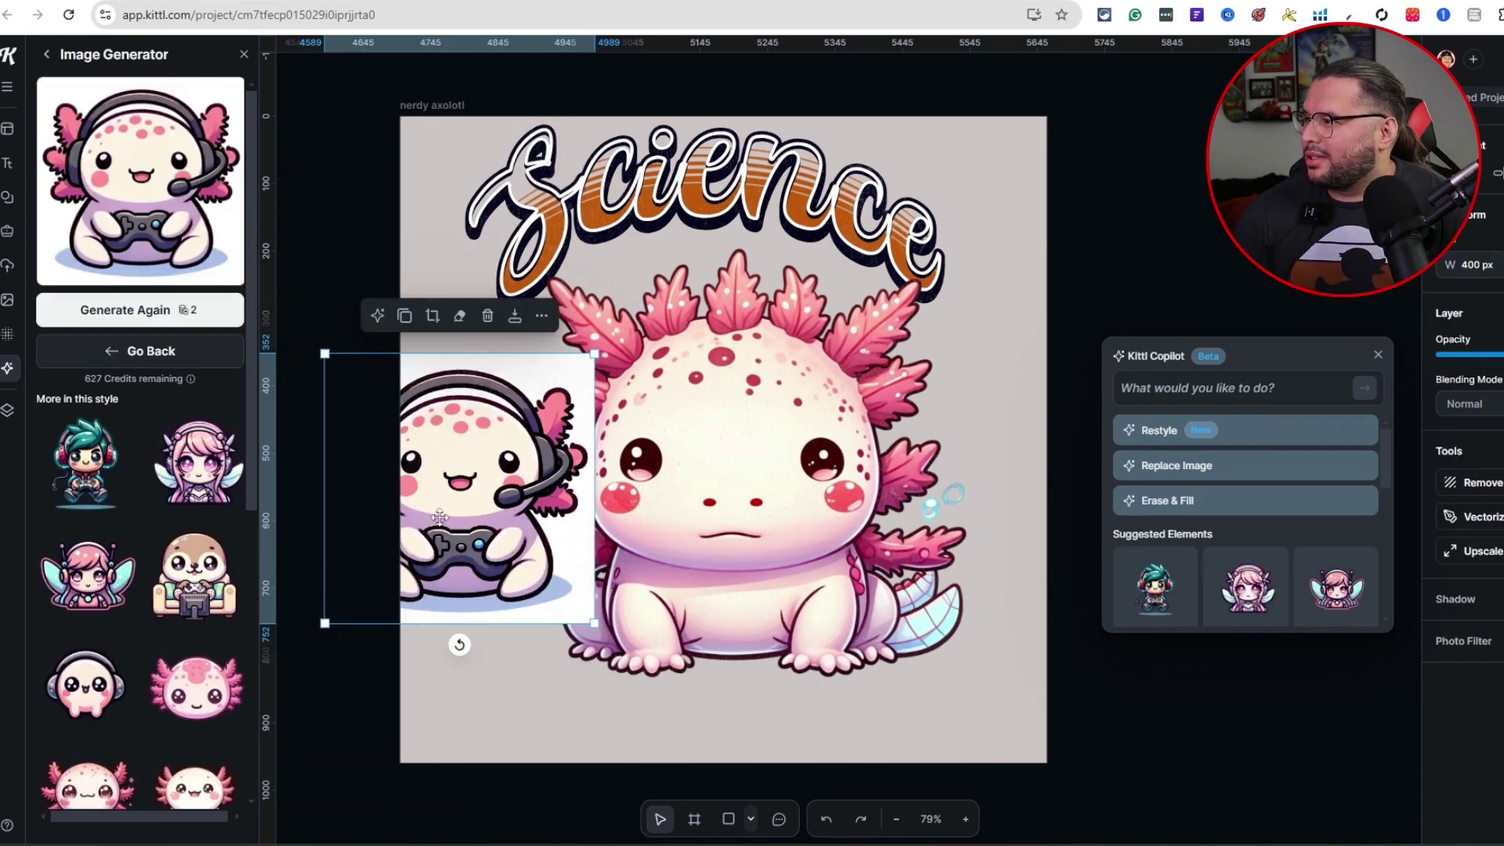
left_click_drag(440, 517, 596, 599)
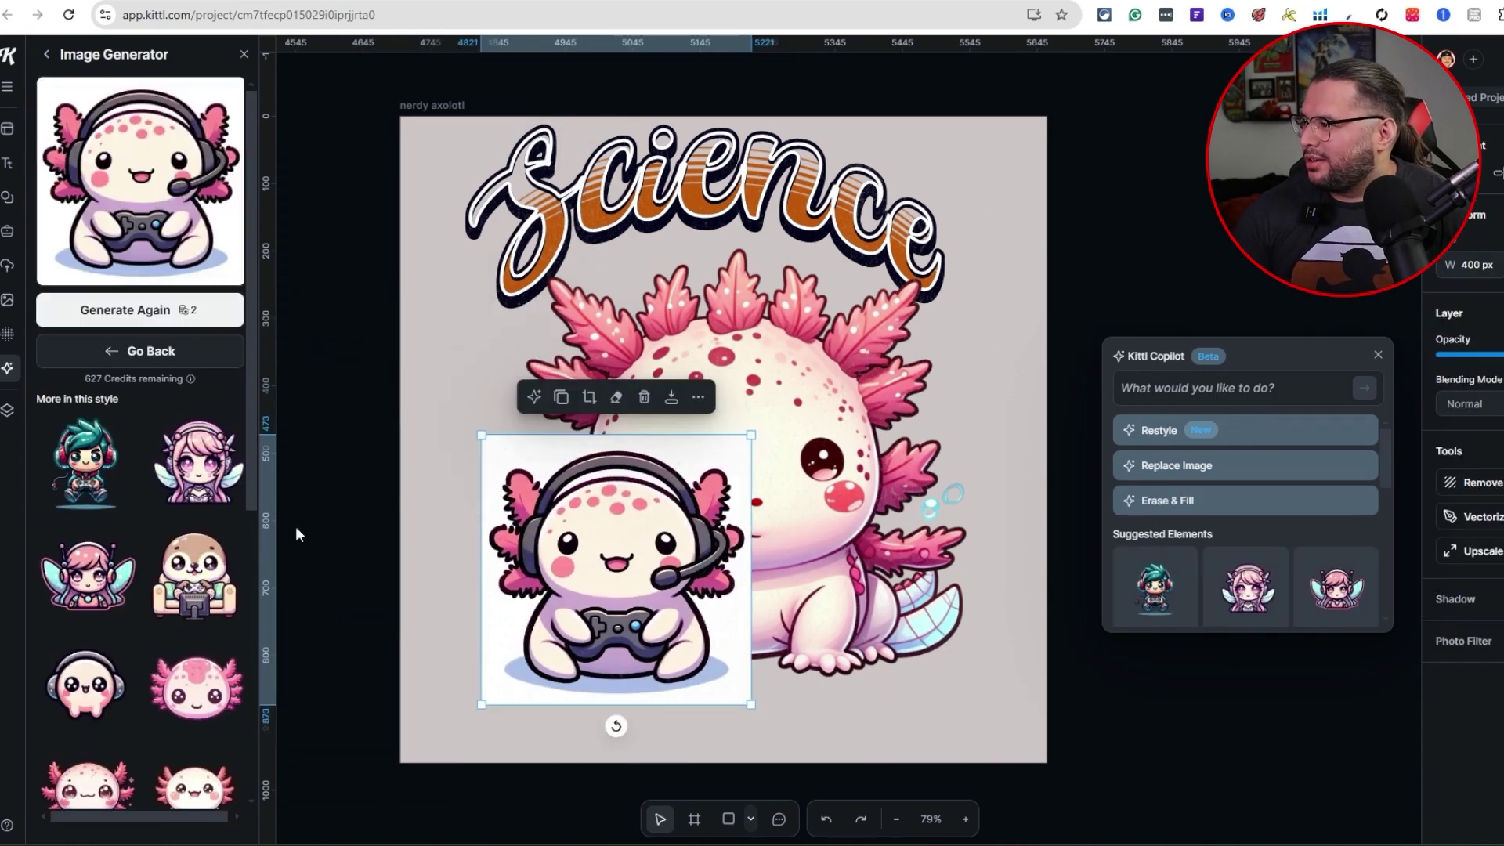
scroll(196, 564, "down", 5)
scroll(224, 593, "down", 6)
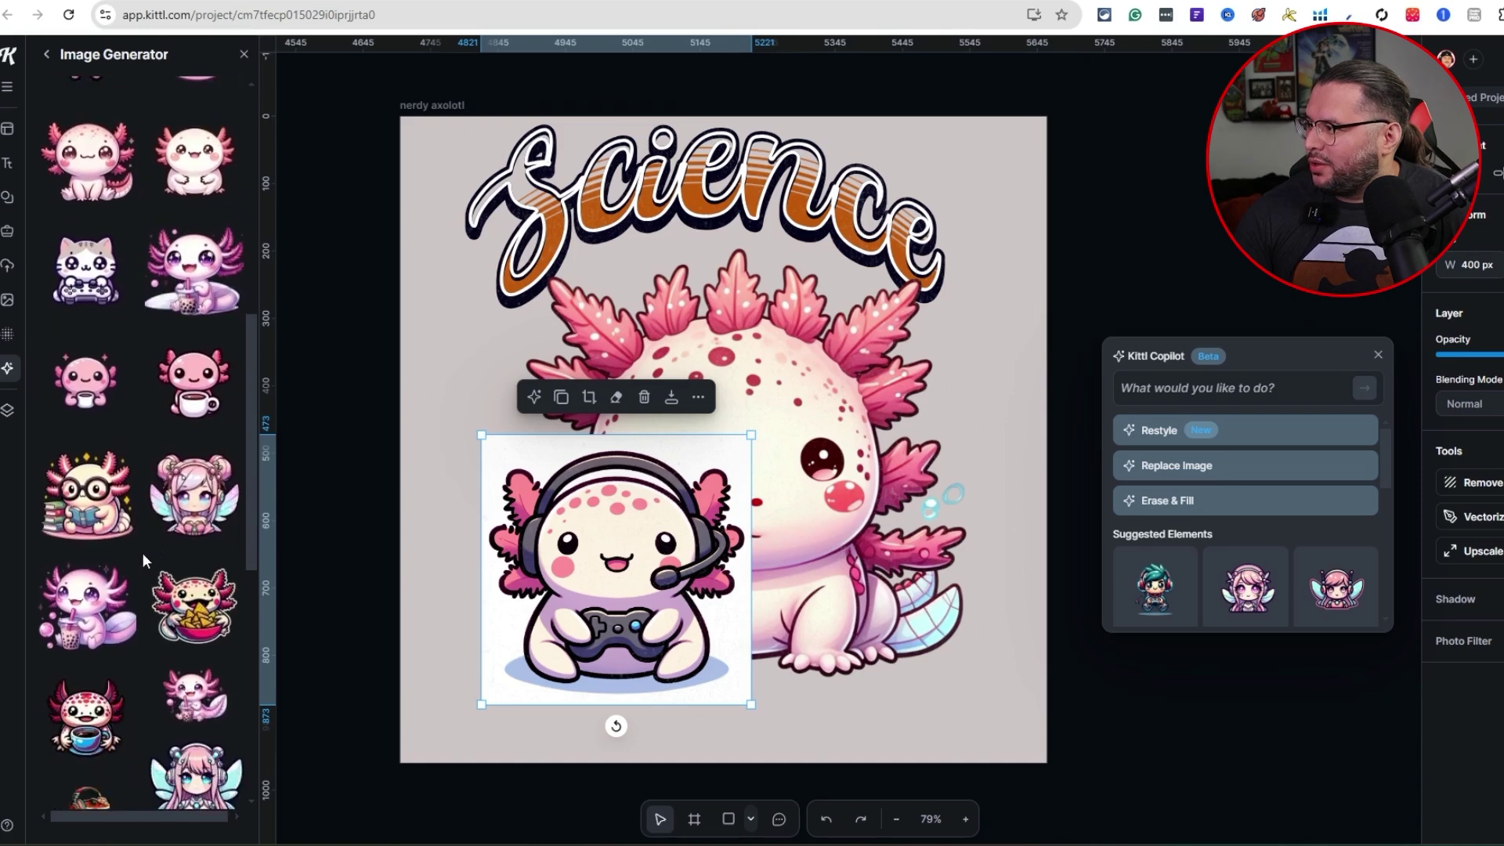
scroll(94, 638, "down", 1)
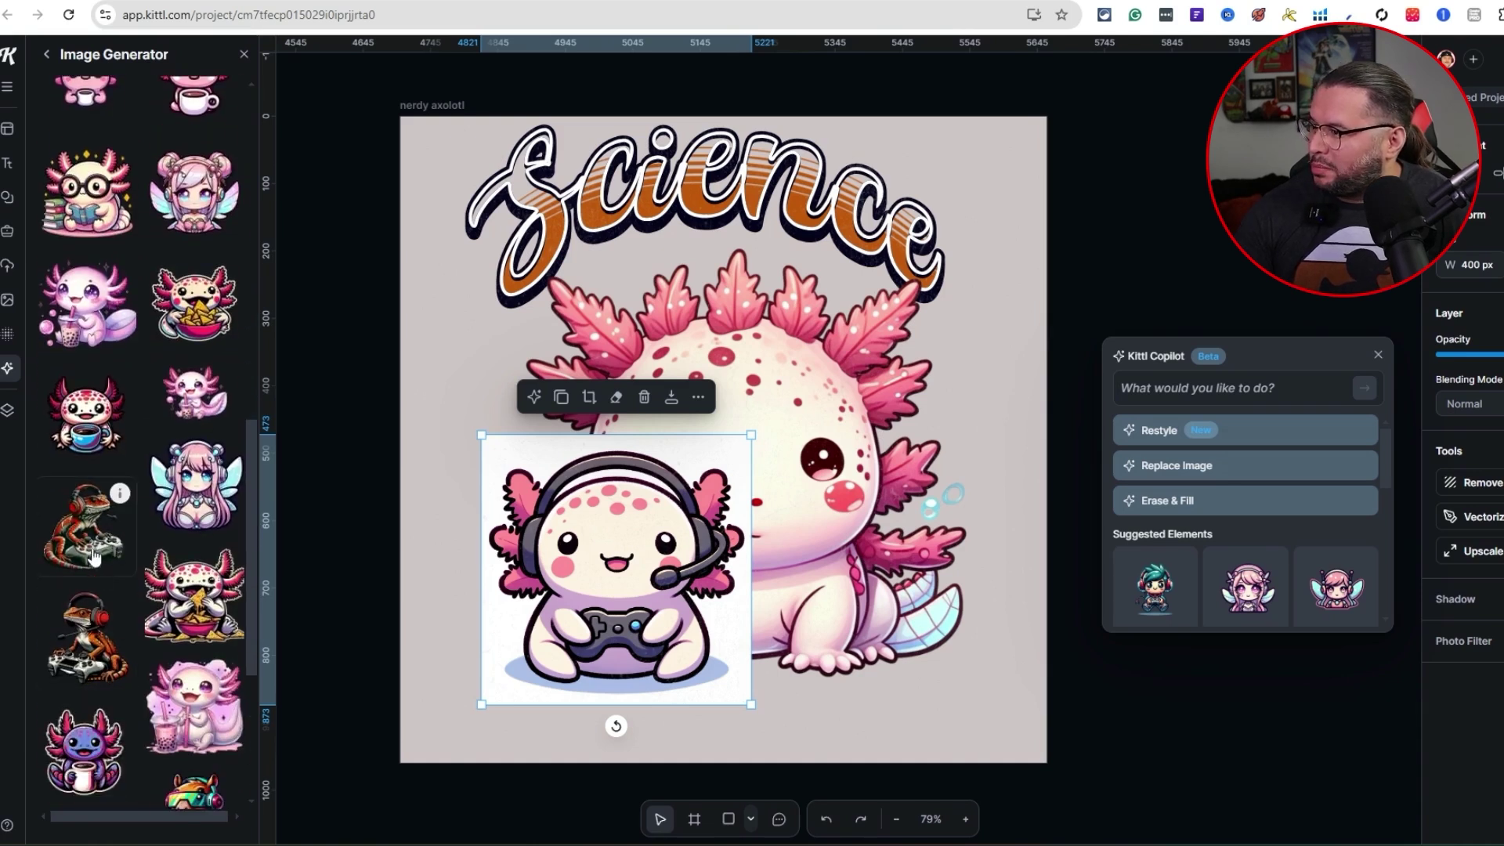
scroll(104, 652, "down", 2)
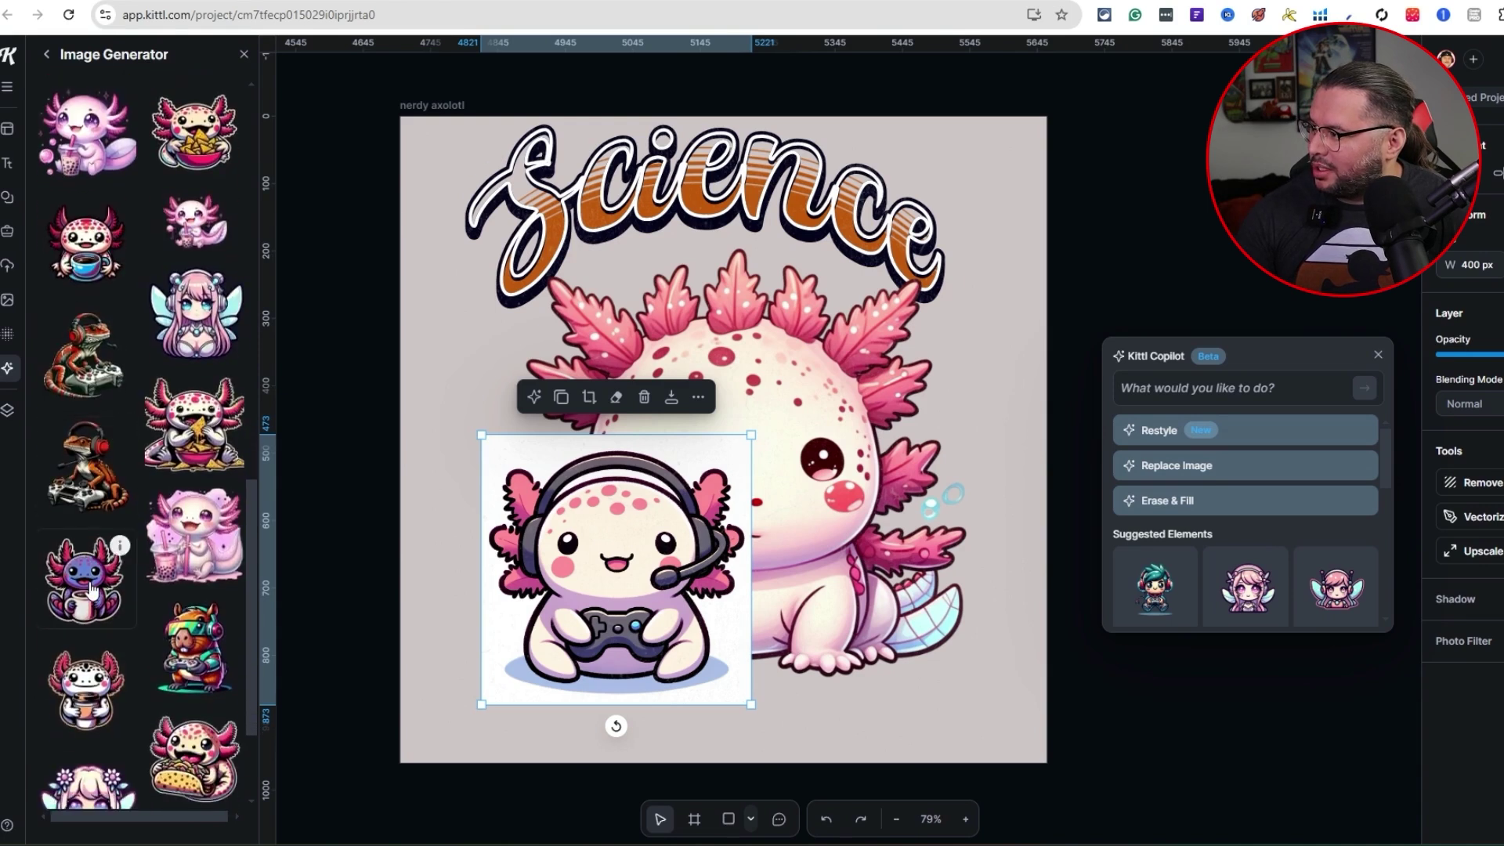
scroll(93, 617, "down", 5)
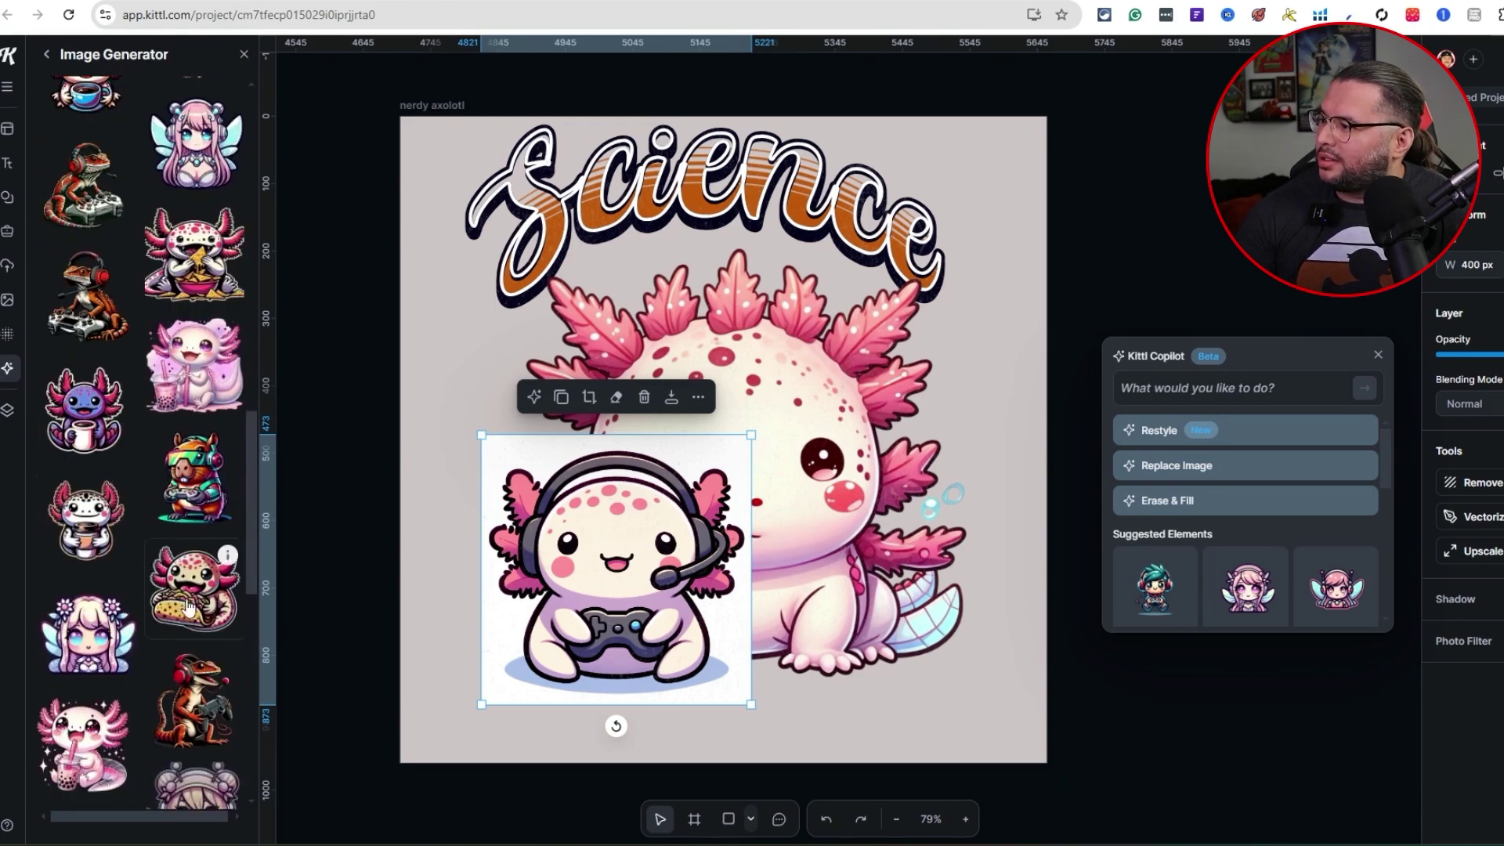
scroll(174, 593, "down", 5)
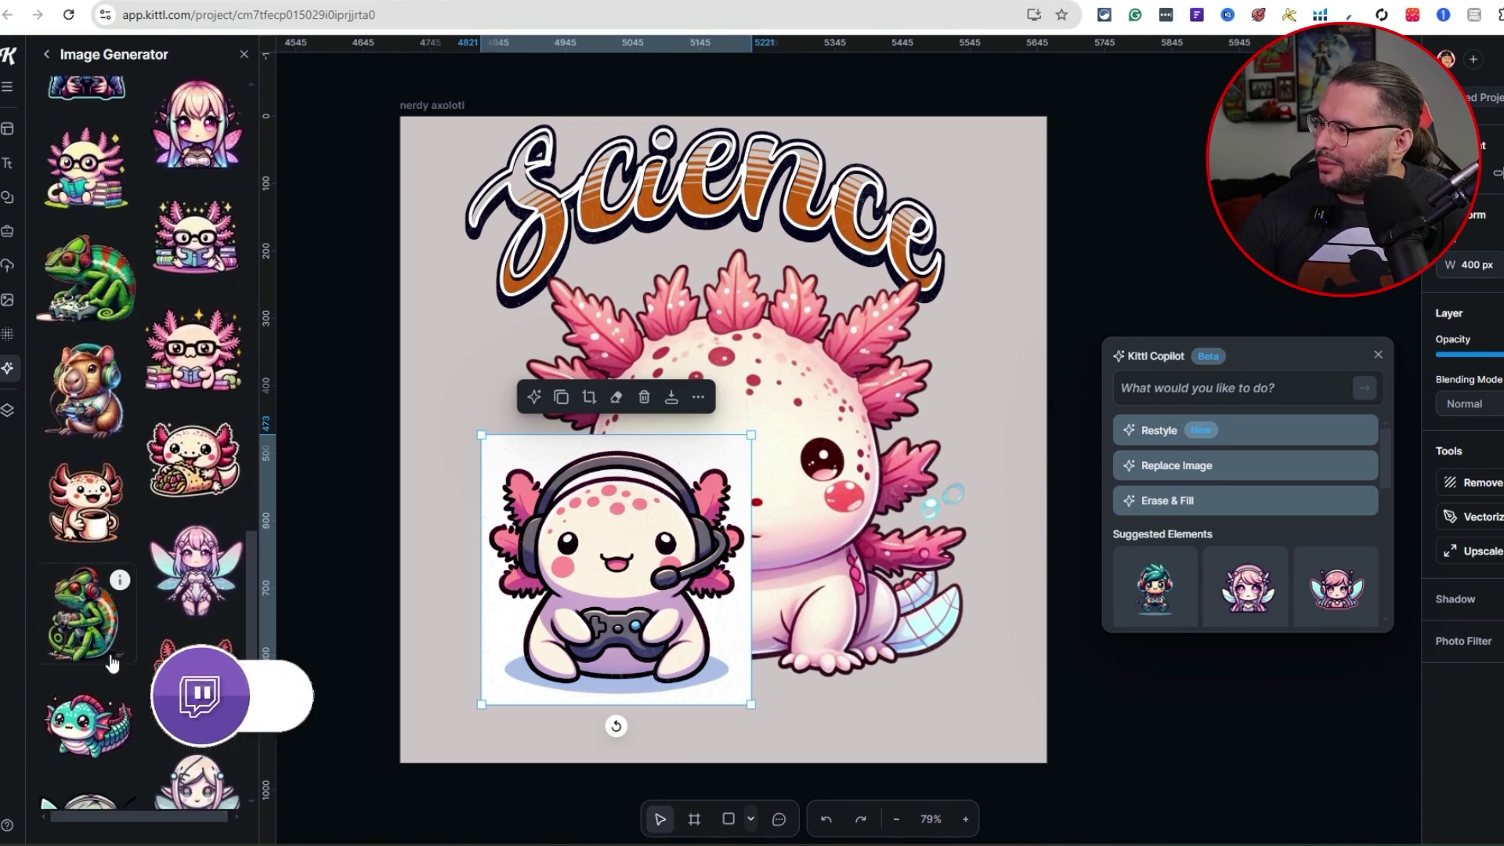
scroll(112, 638, "down", 4)
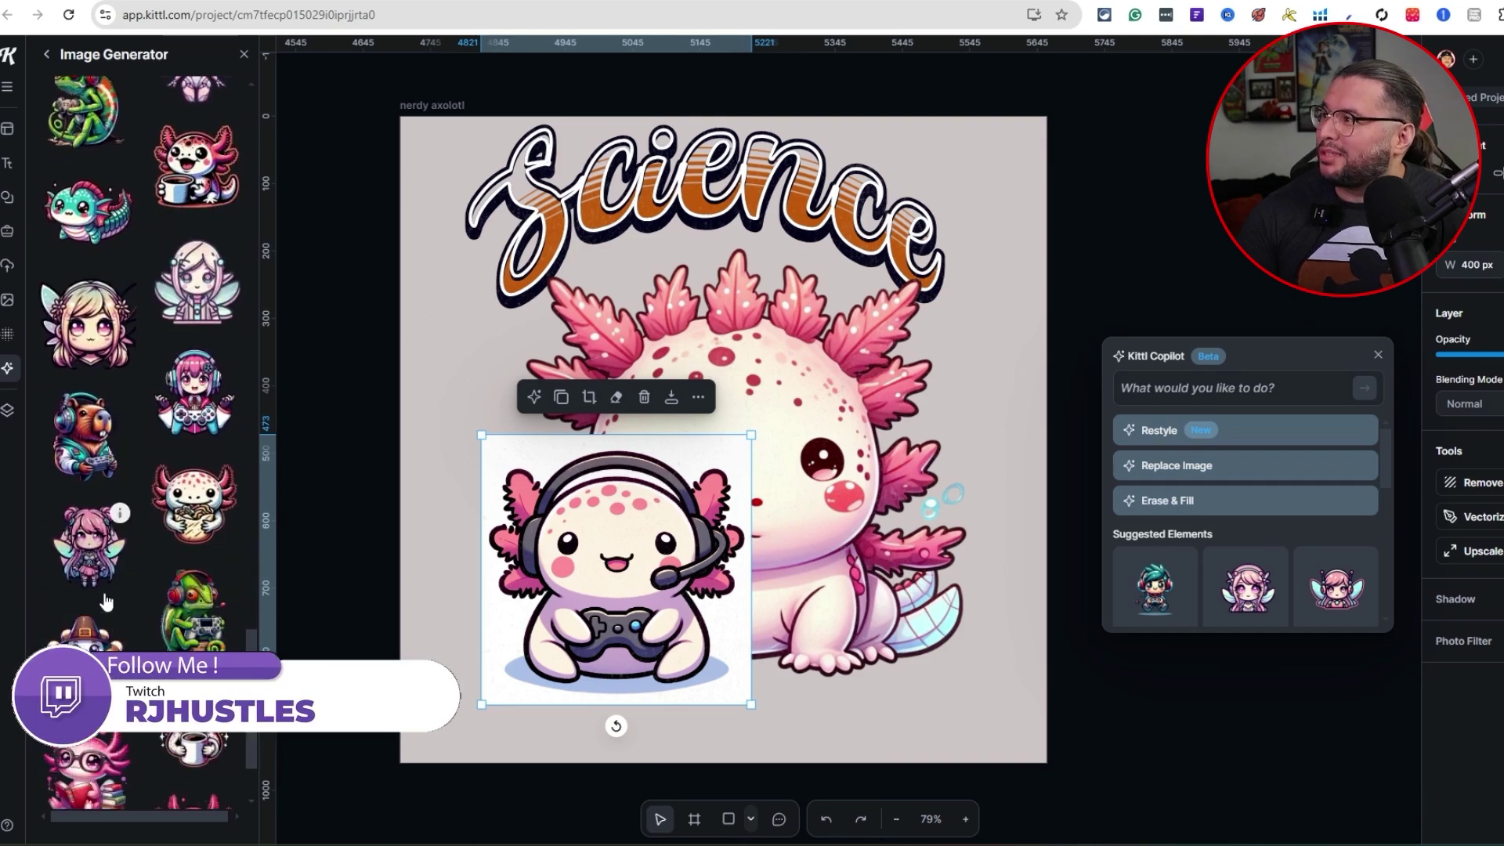
left_click(116, 627)
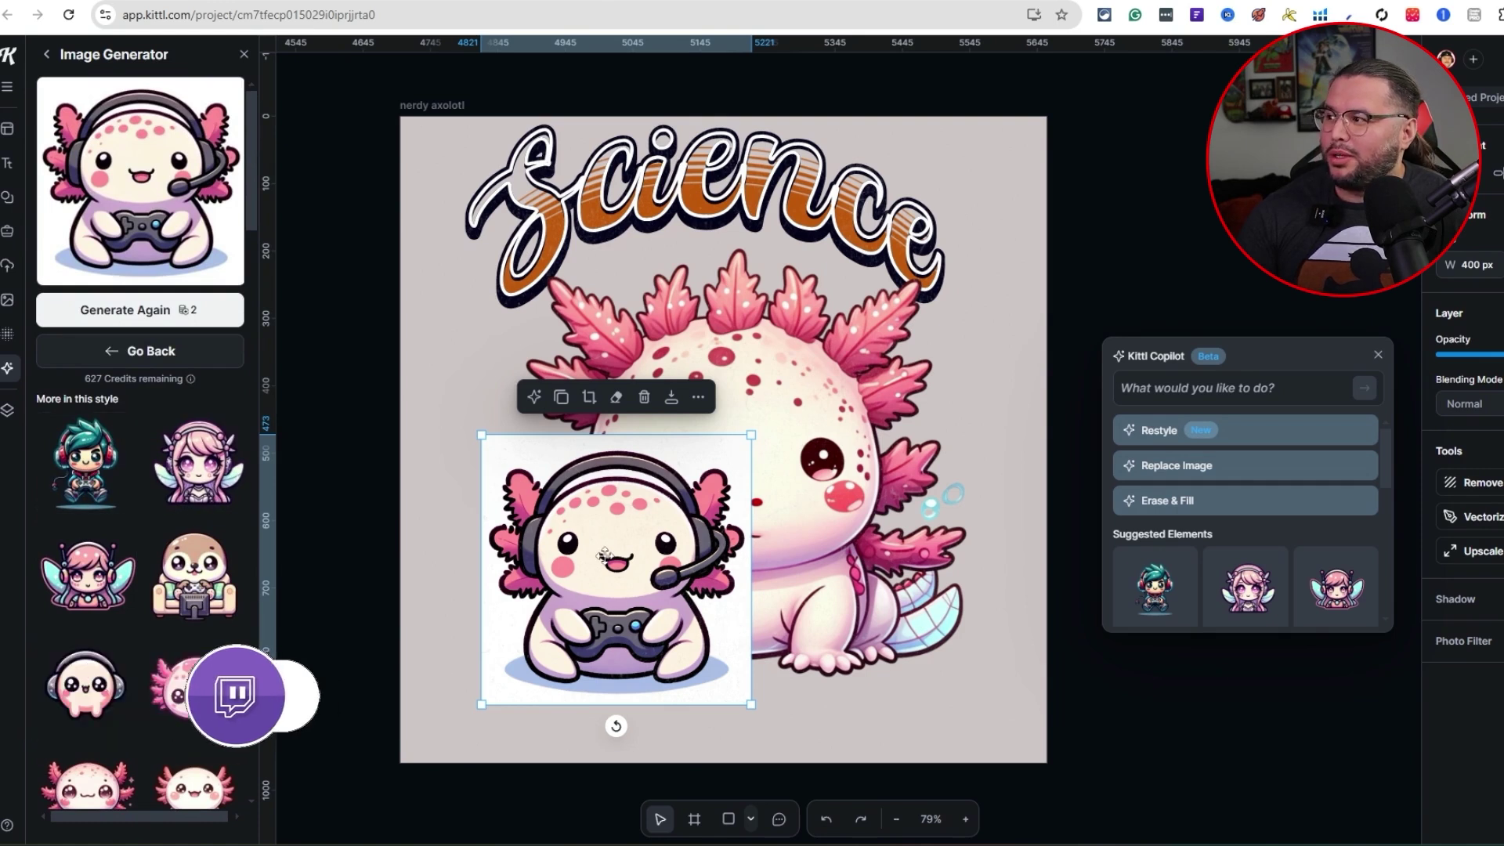
Step: Undo the stray gamer-boy element, enlarge the gamer axolotl, and remove its white background
left_click_drag(119, 481, 711, 439)
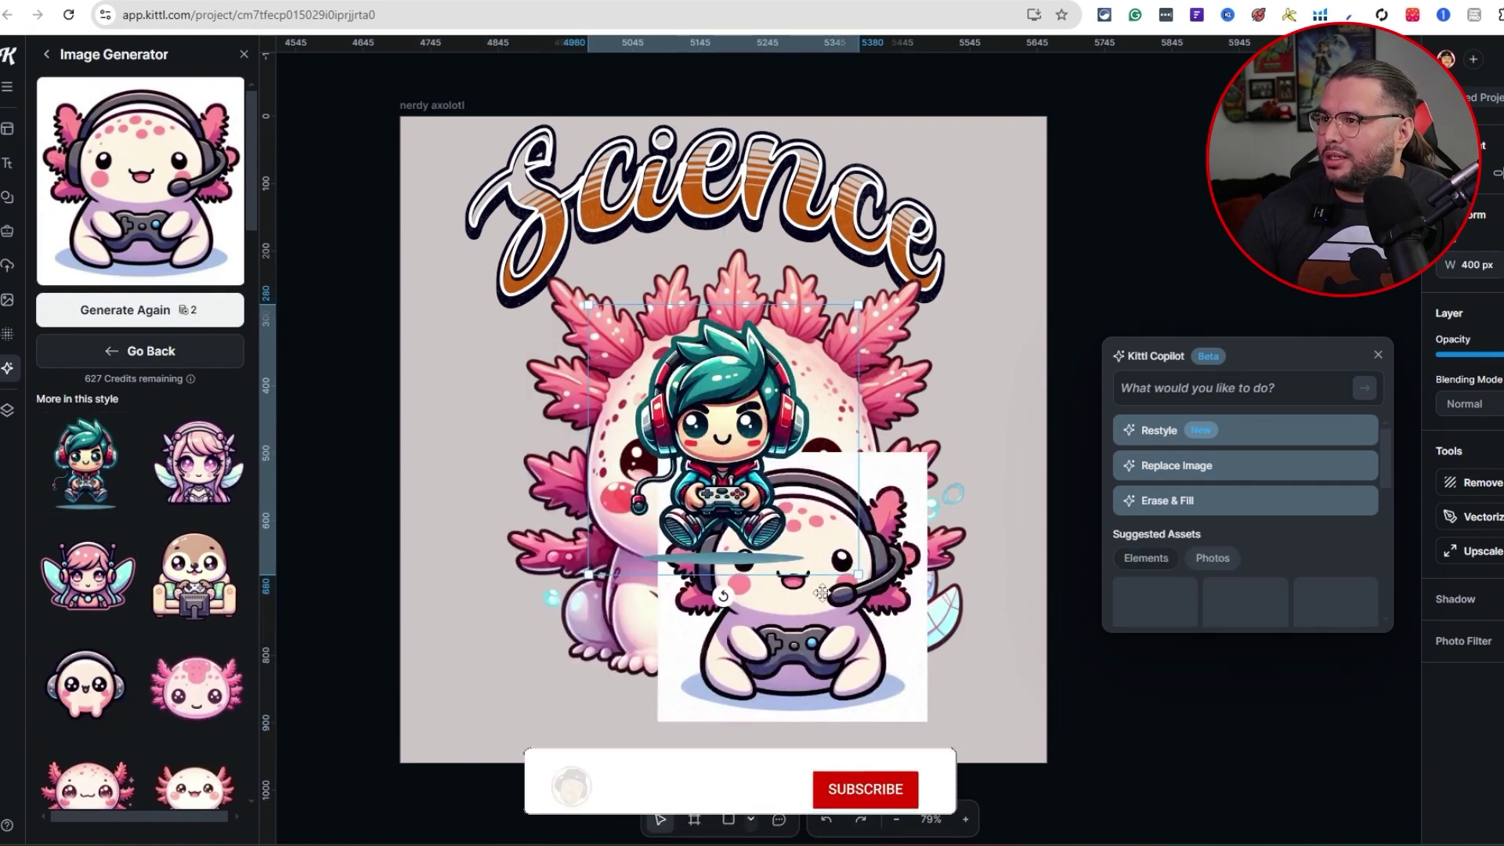
key("ctrl+z")
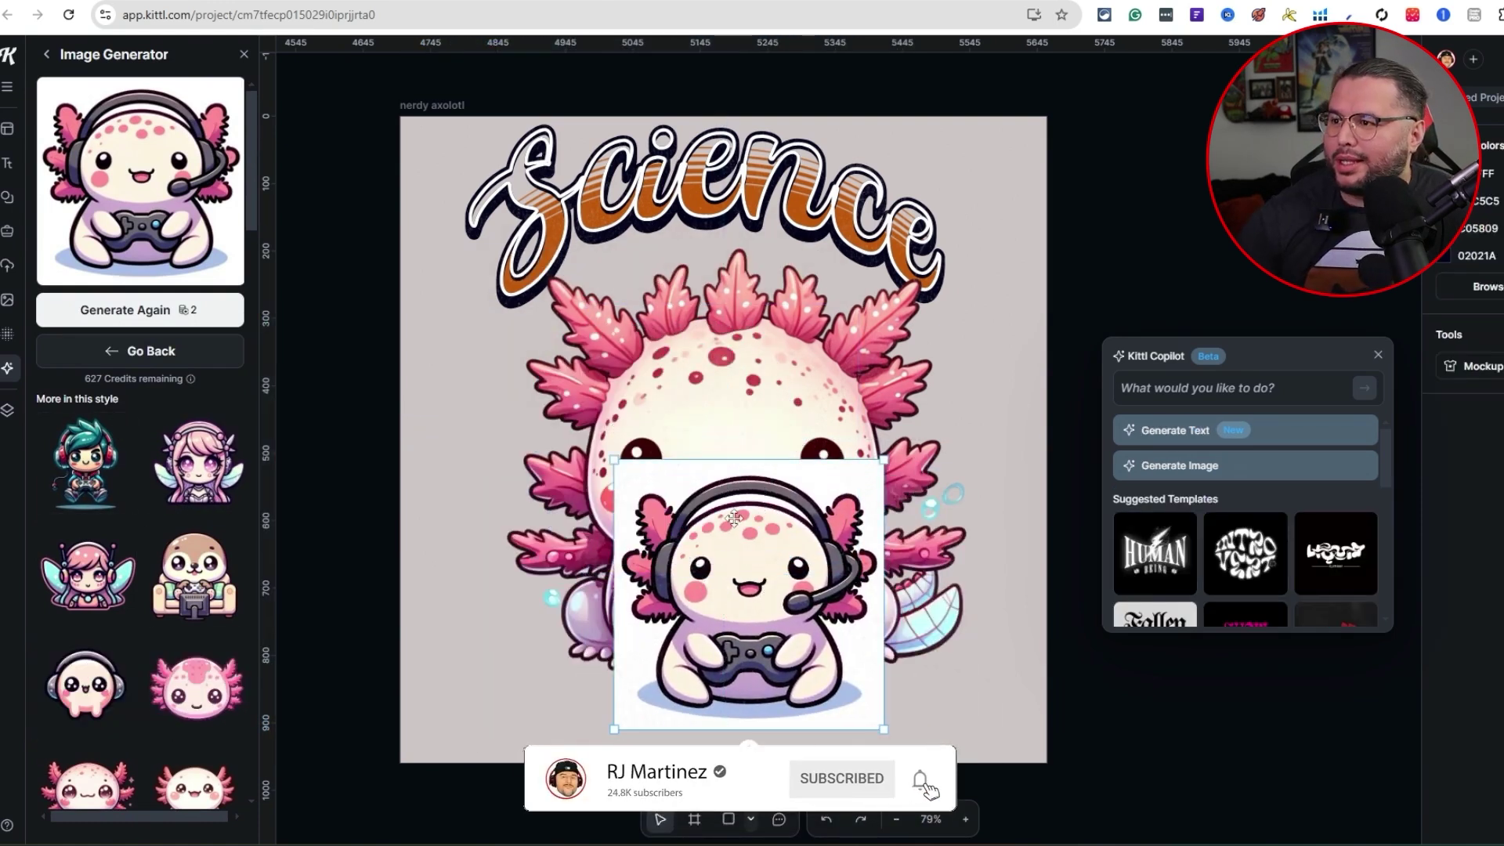
left_click(778, 525)
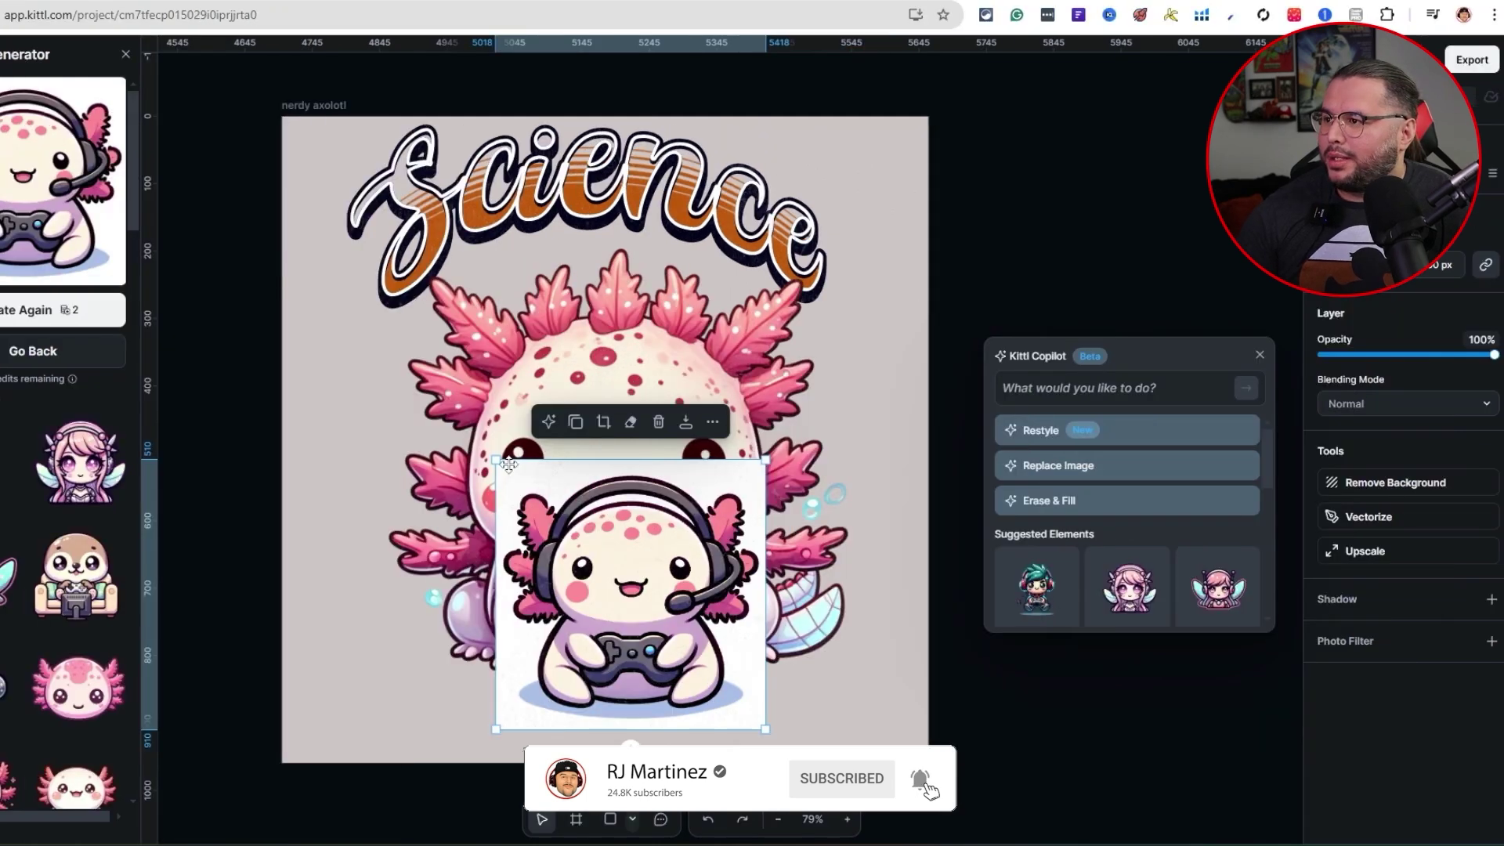
left_click_drag(498, 461, 394, 356)
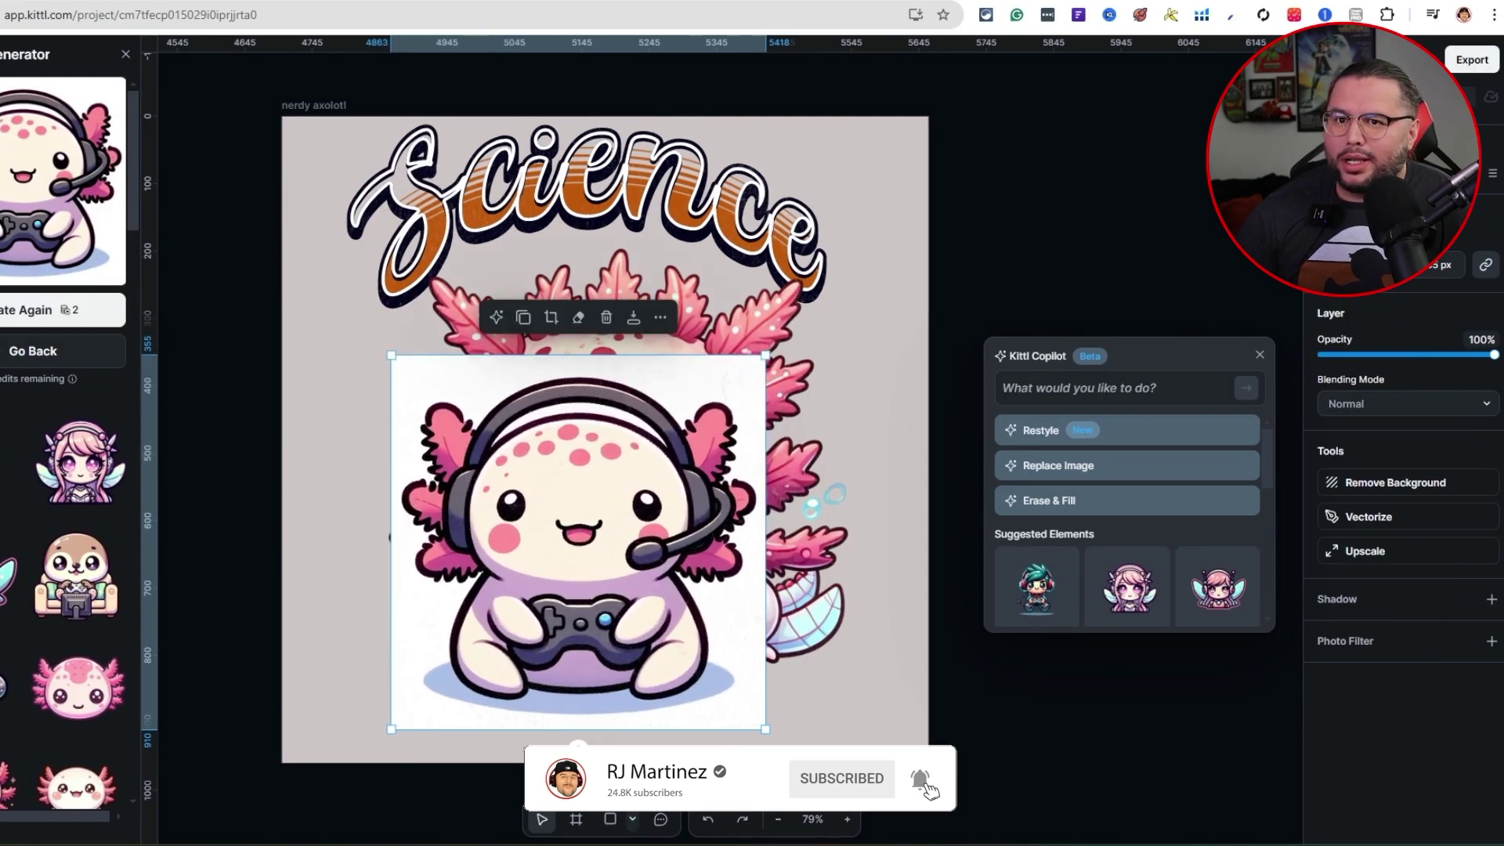
left_click(1379, 484)
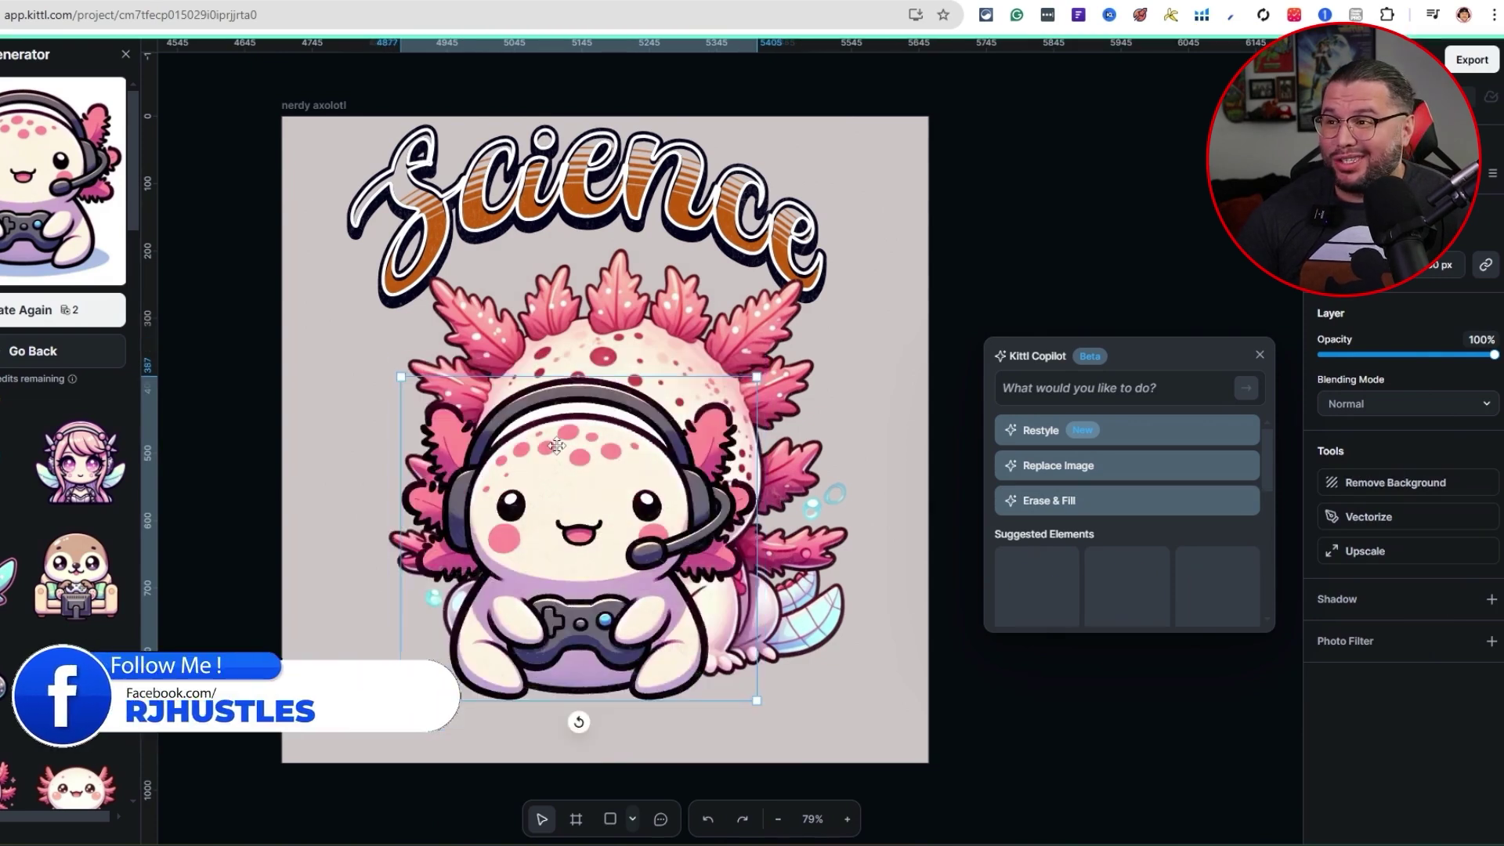
Step: Move the pink axolotl off the artboard, then centre and enlarge the gamer axolotl below Science
left_click_drag(557, 446, 451, 466)
left_click_drag(666, 369, 815, 364)
left_click_drag(495, 199, 945, 251)
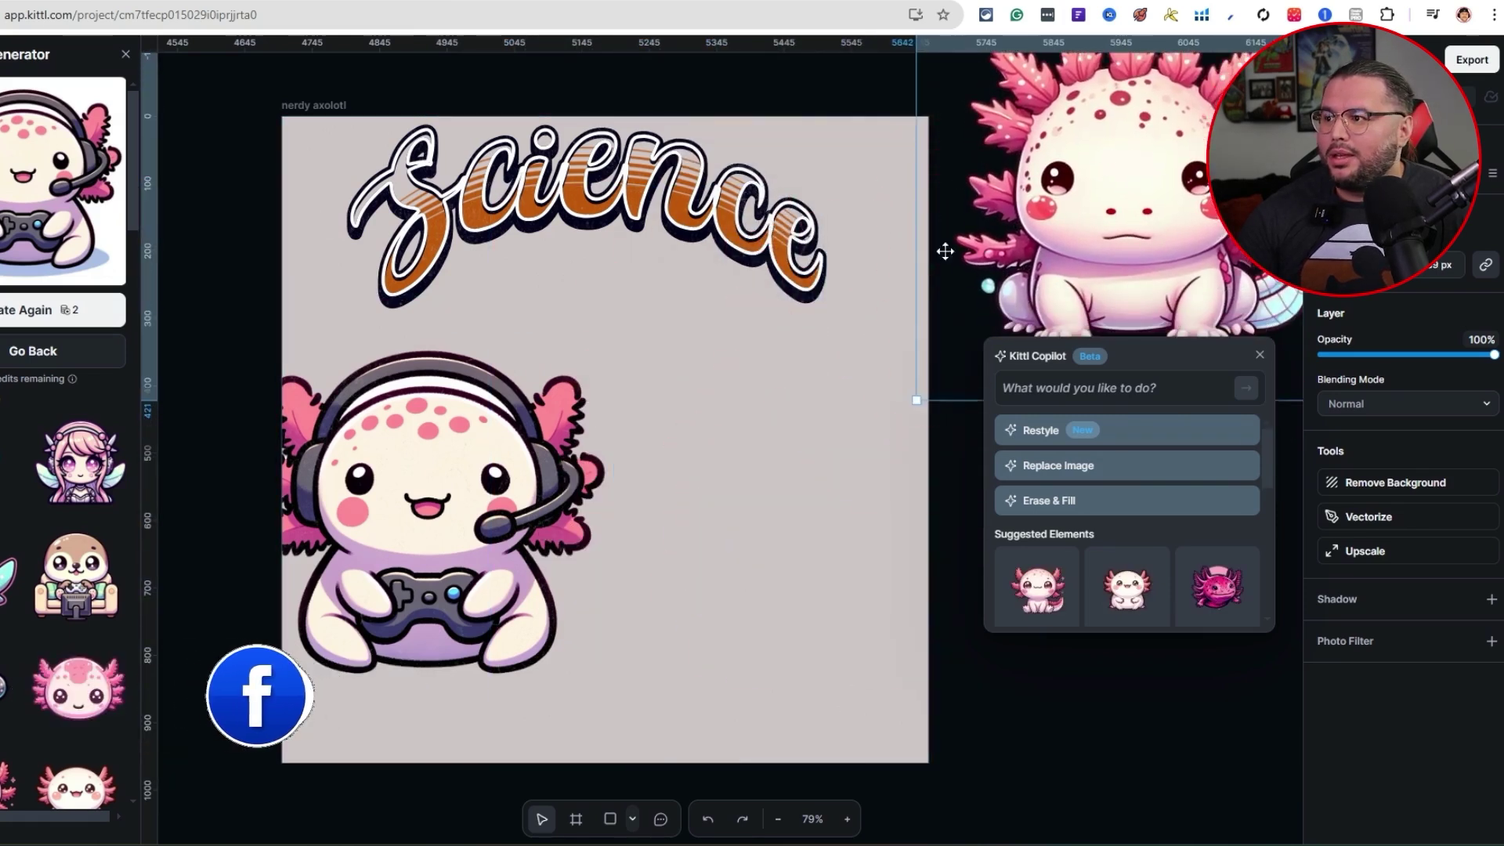
left_click_drag(338, 504, 504, 455)
left_click_drag(772, 620, 854, 695)
left_click_drag(728, 583, 688, 557)
Step: Enlarge the gamer axolotl slightly and shift it and the title up and right
left_click(666, 204)
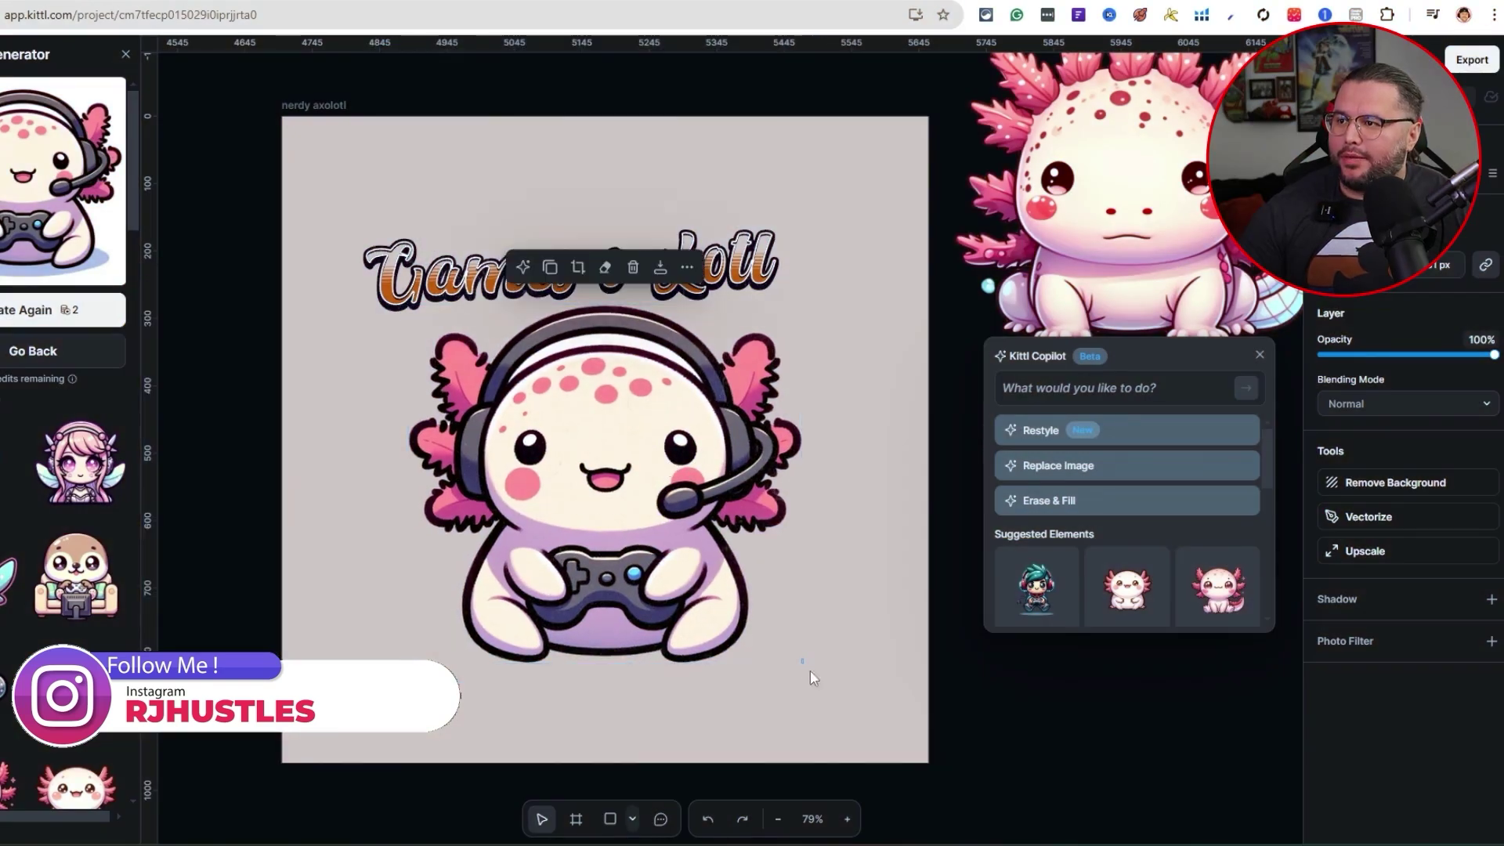
left_click_drag(803, 665, 849, 705)
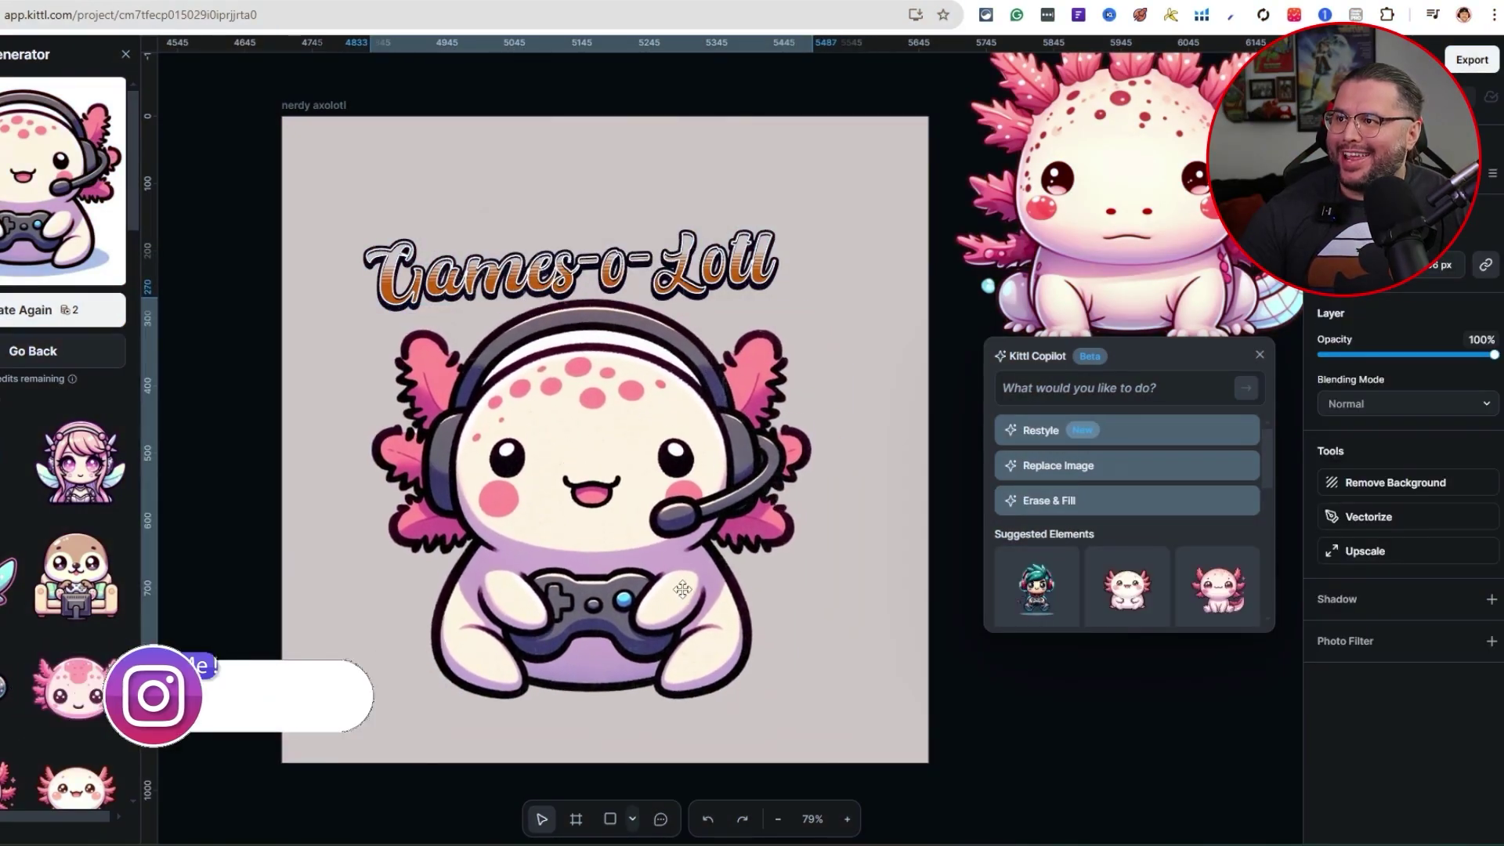
left_click(468, 270)
left_click_drag(468, 270, 501, 203)
left_click_drag(577, 282, 631, 235)
left_click(376, 219)
Step: Set the Games-o-Lotl title to font size 110 and nudge the axolotl into place
double_click(648, 240)
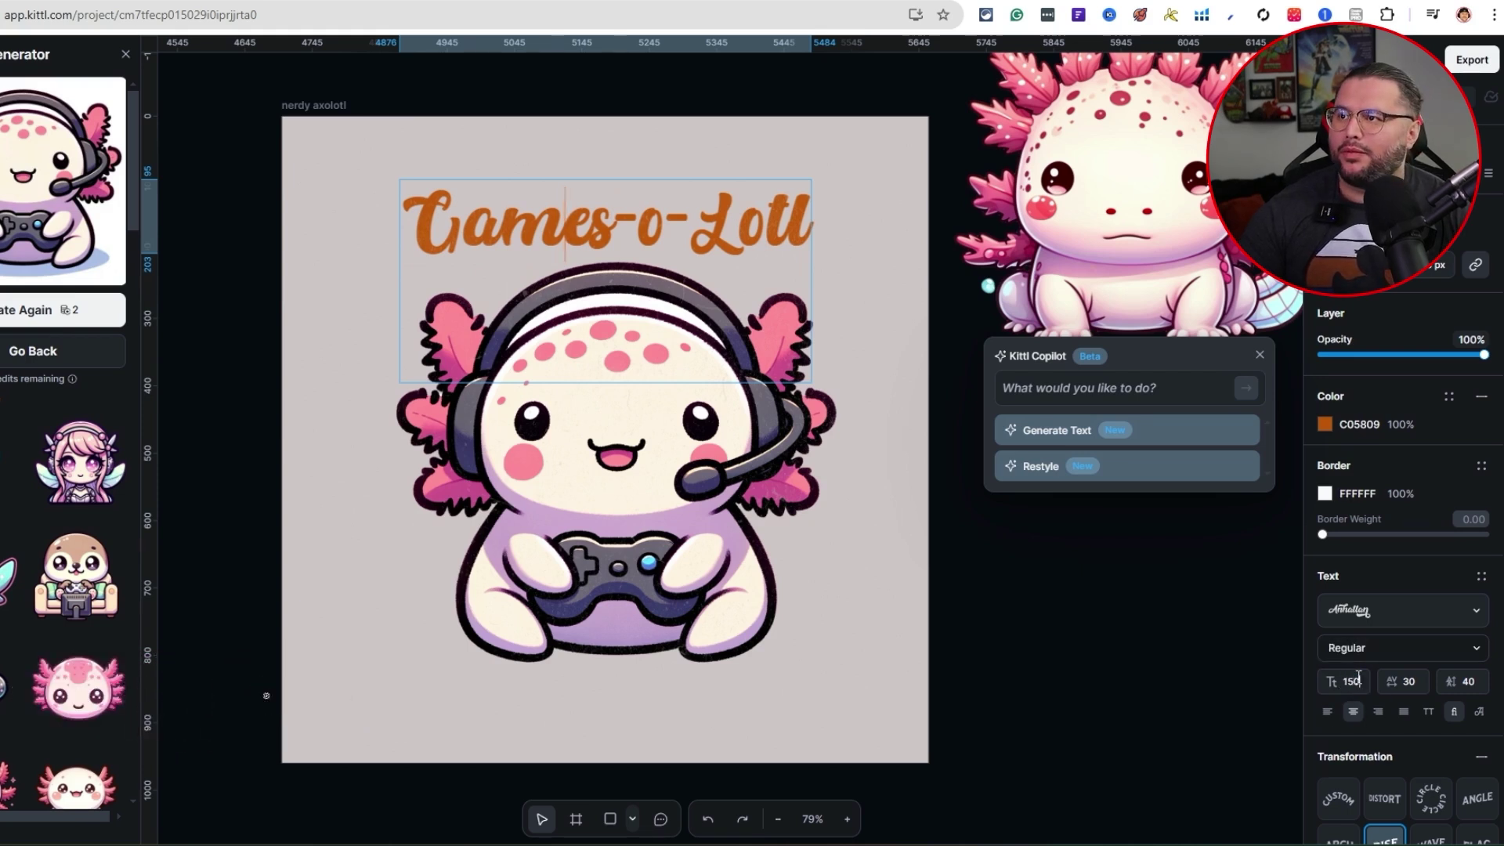
key("Return")
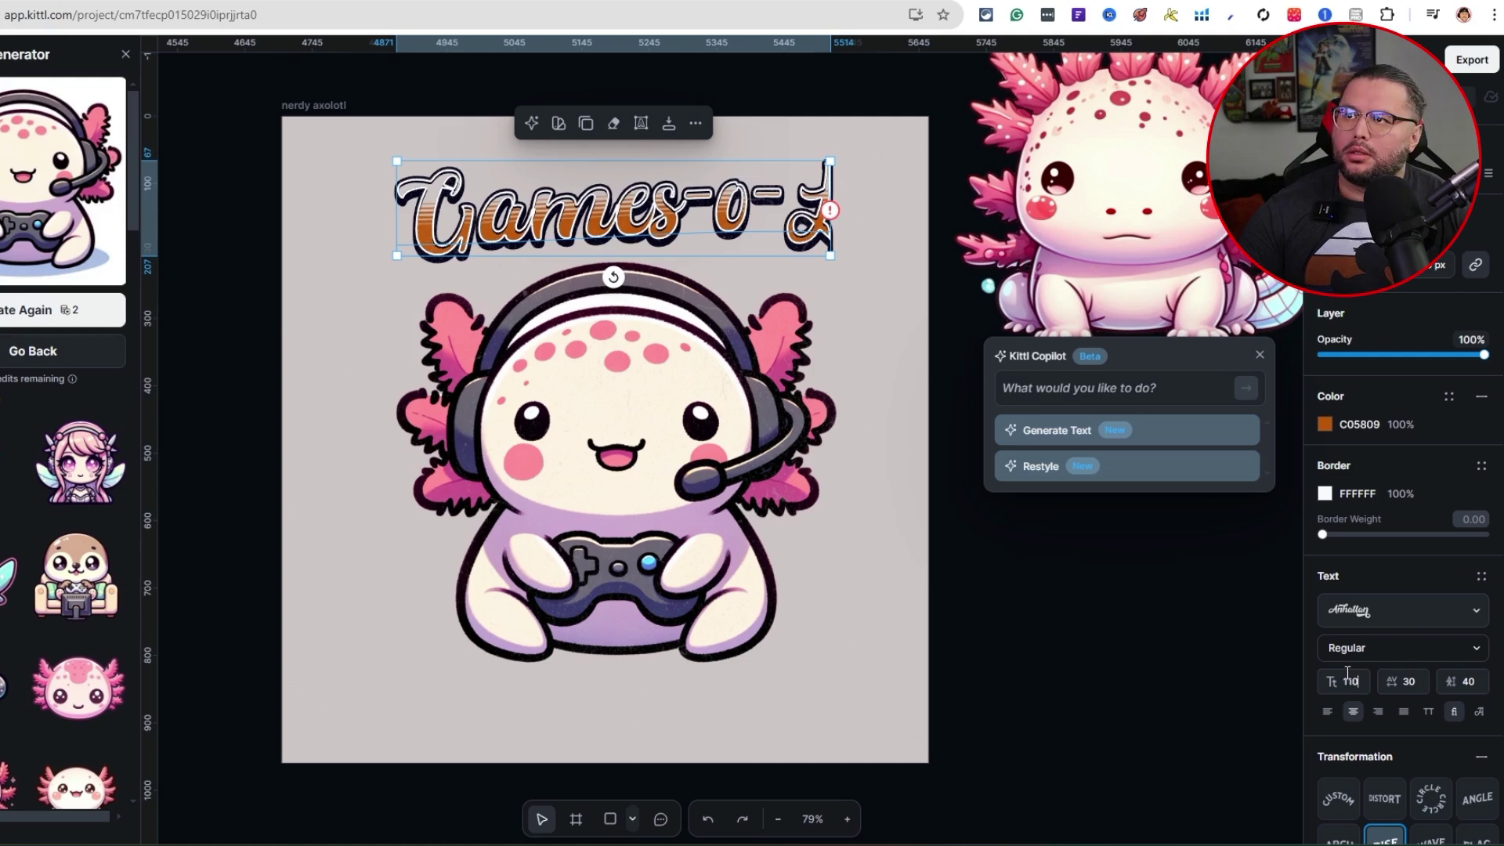
key("Return")
left_click(694, 398)
left_click_drag(694, 397, 701, 392)
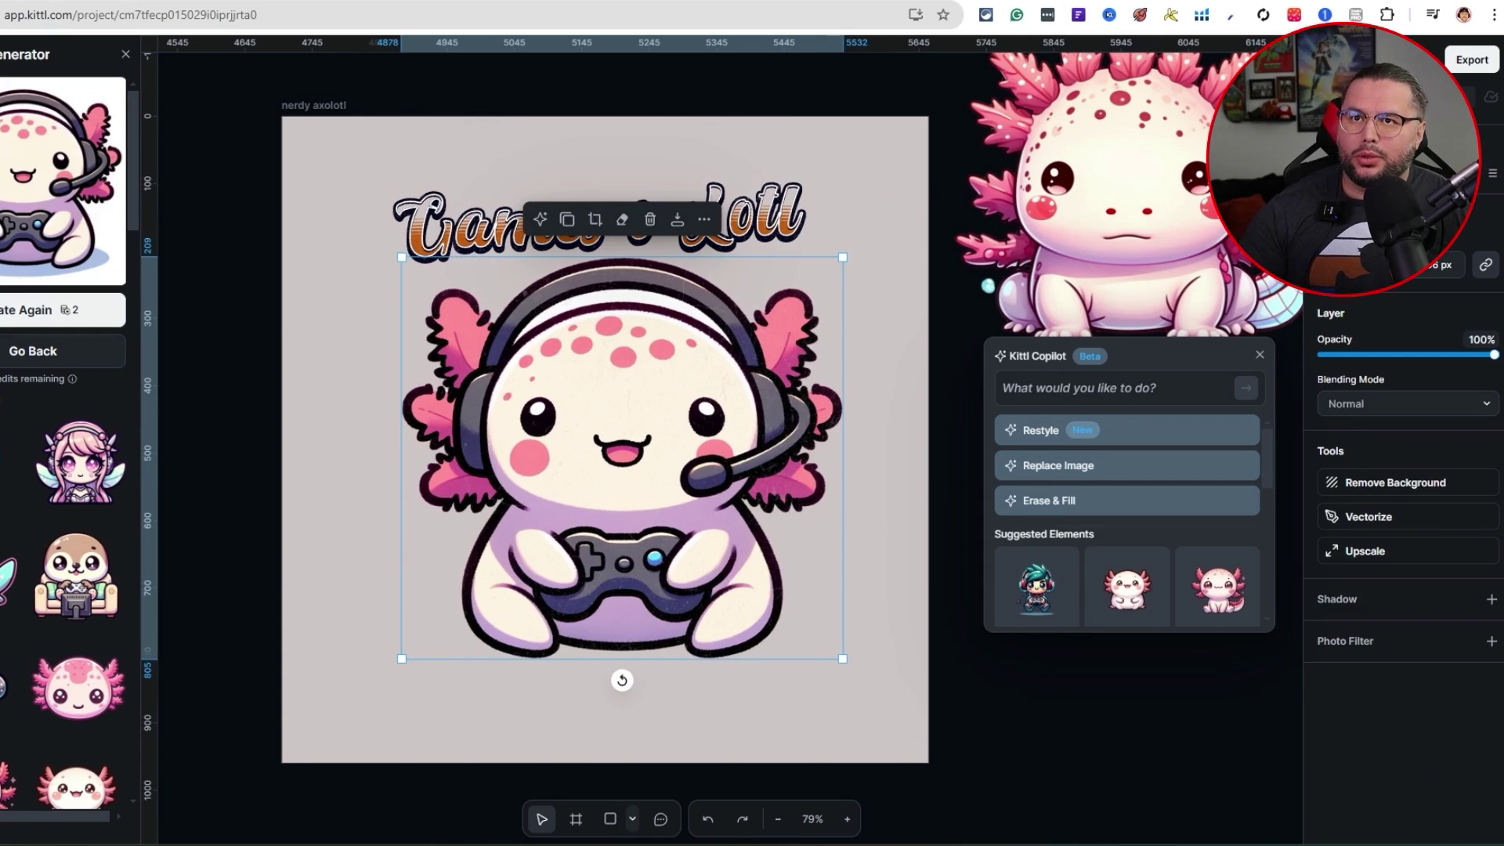
left_click_drag(623, 465, 606, 465)
Step: Curve the title into an arch and enlarge it to font size 122
left_click(1131, 752)
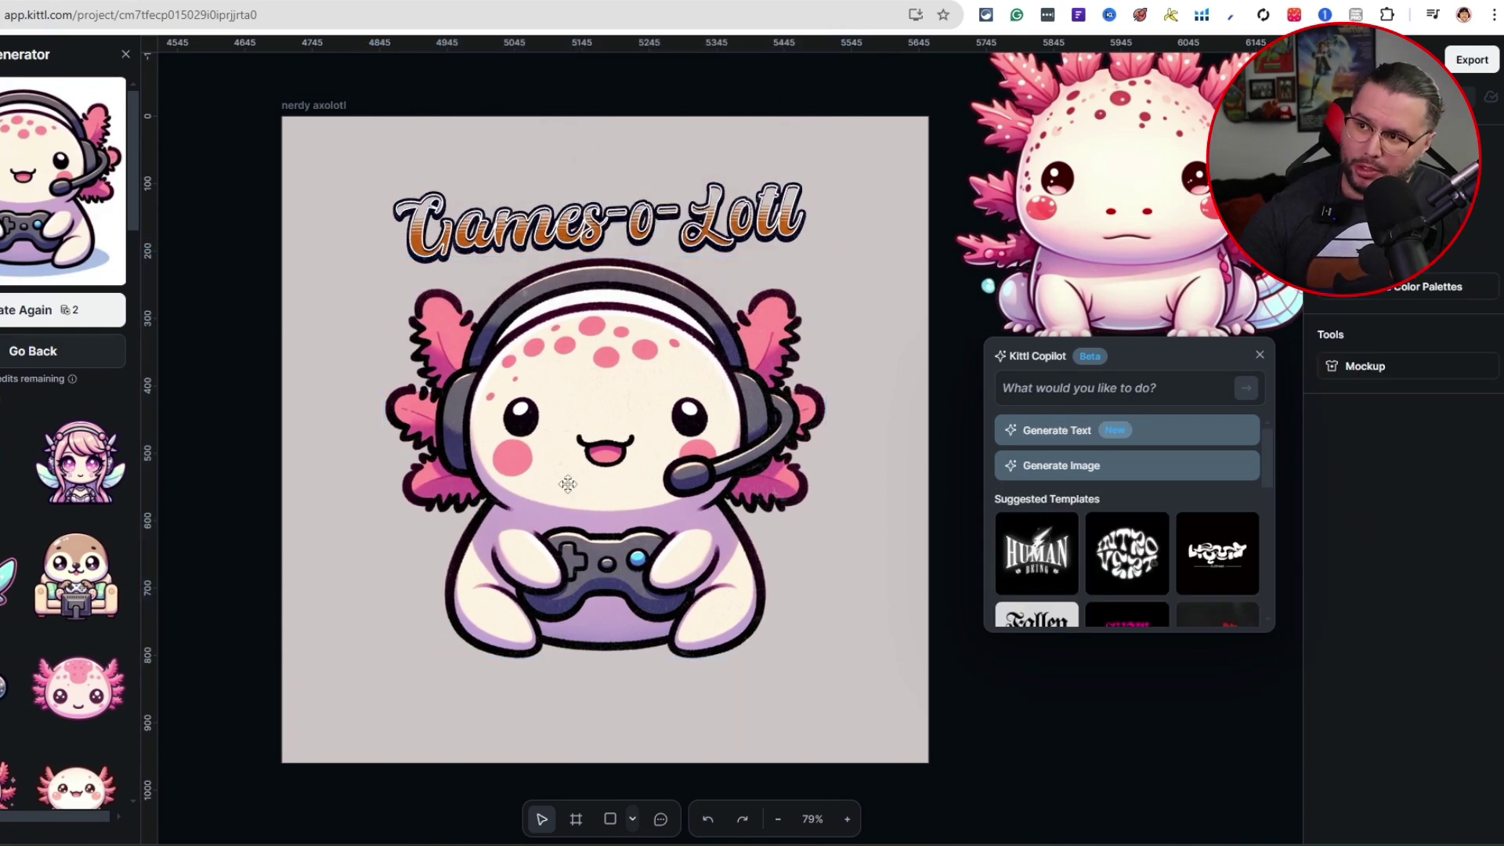
left_click(609, 232)
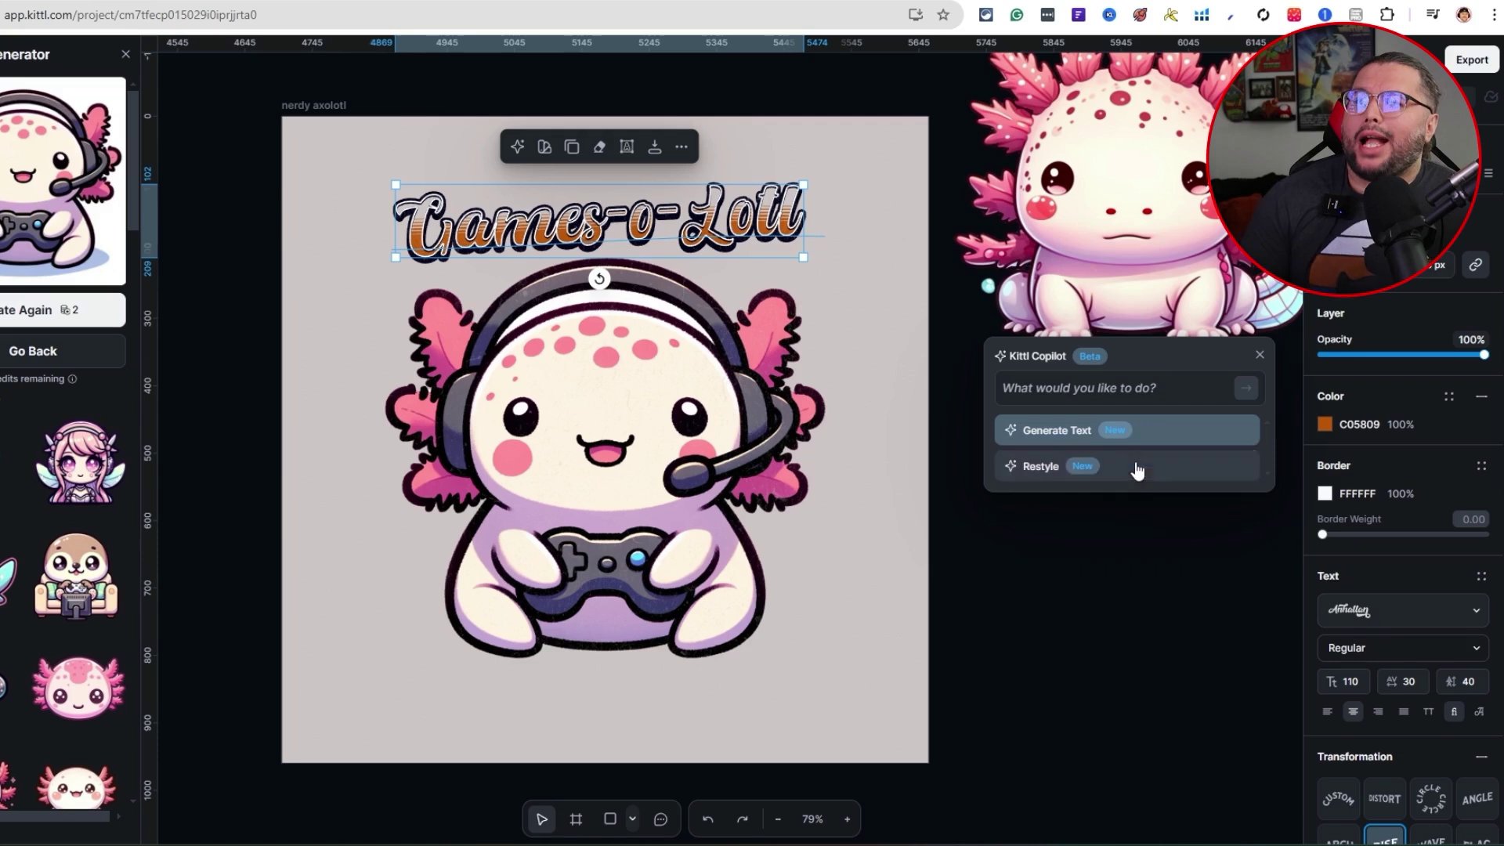
scroll(1394, 537, "down", 3)
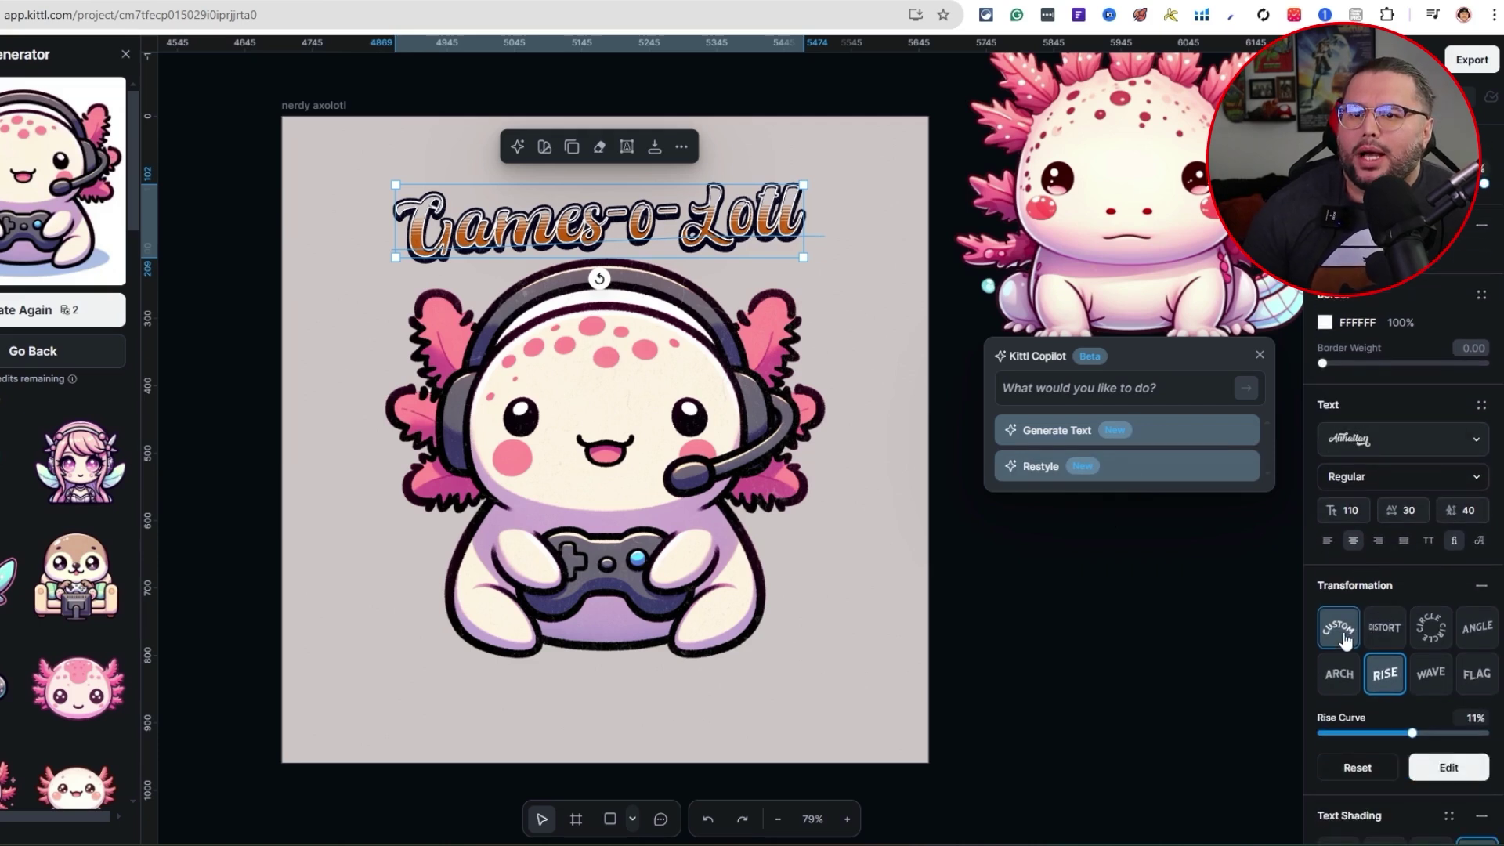
left_click(1341, 675)
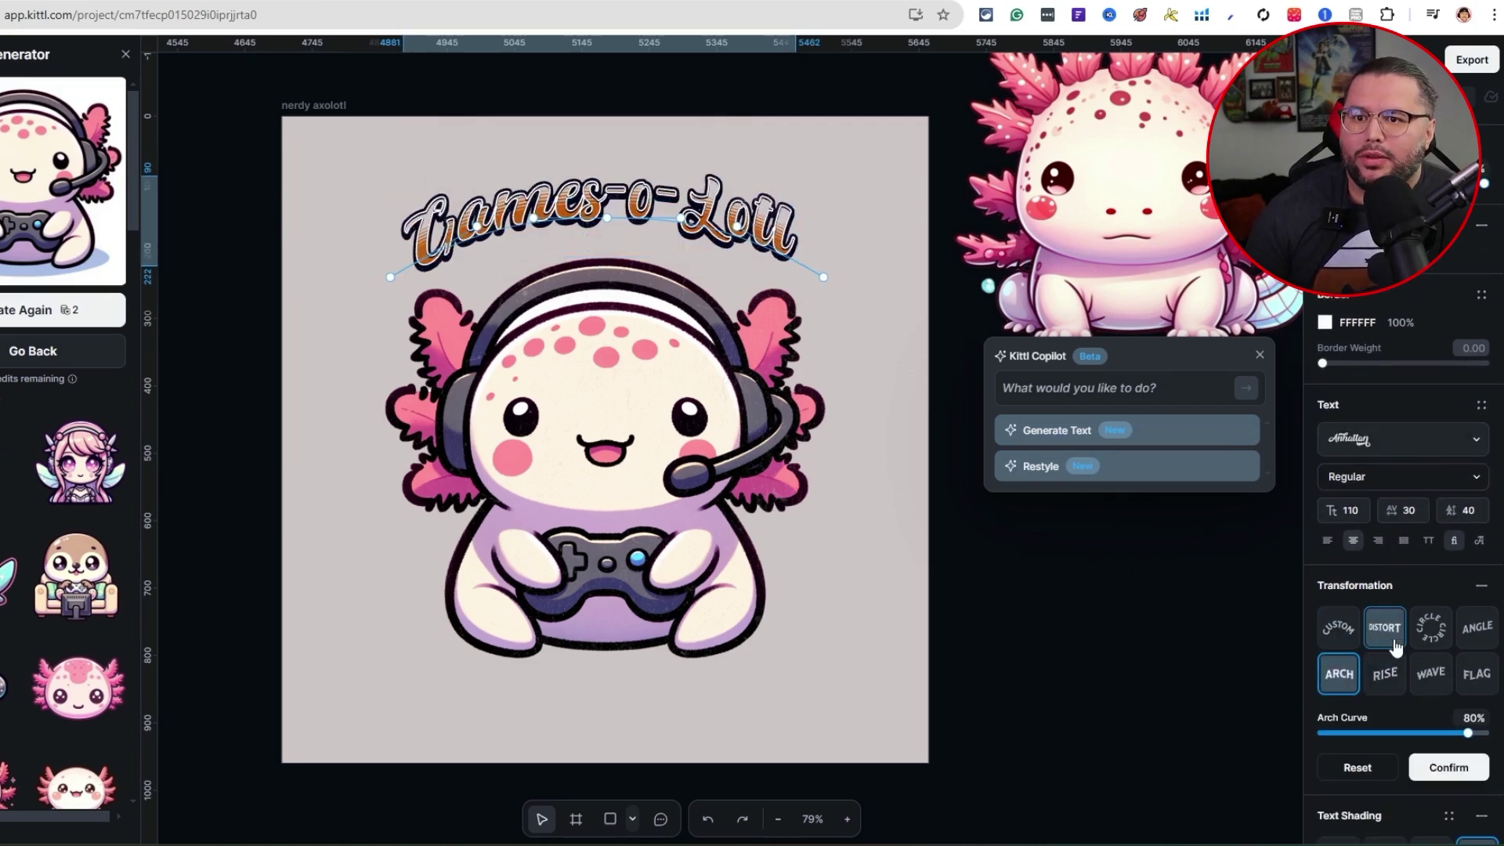
left_click(869, 536)
left_click(587, 190)
left_click_drag(793, 180, 819, 166)
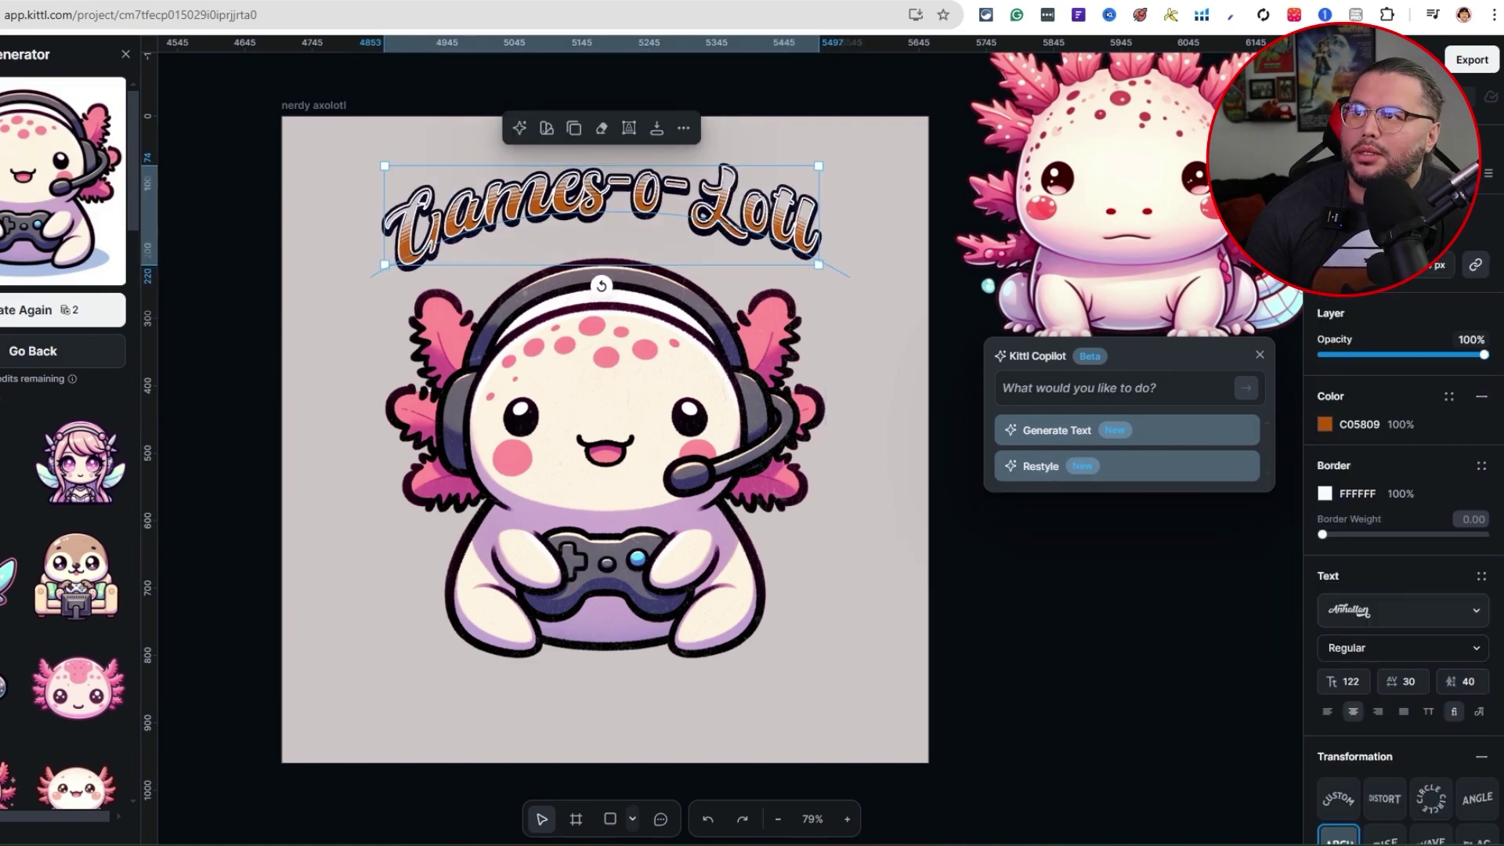
left_click(1018, 718)
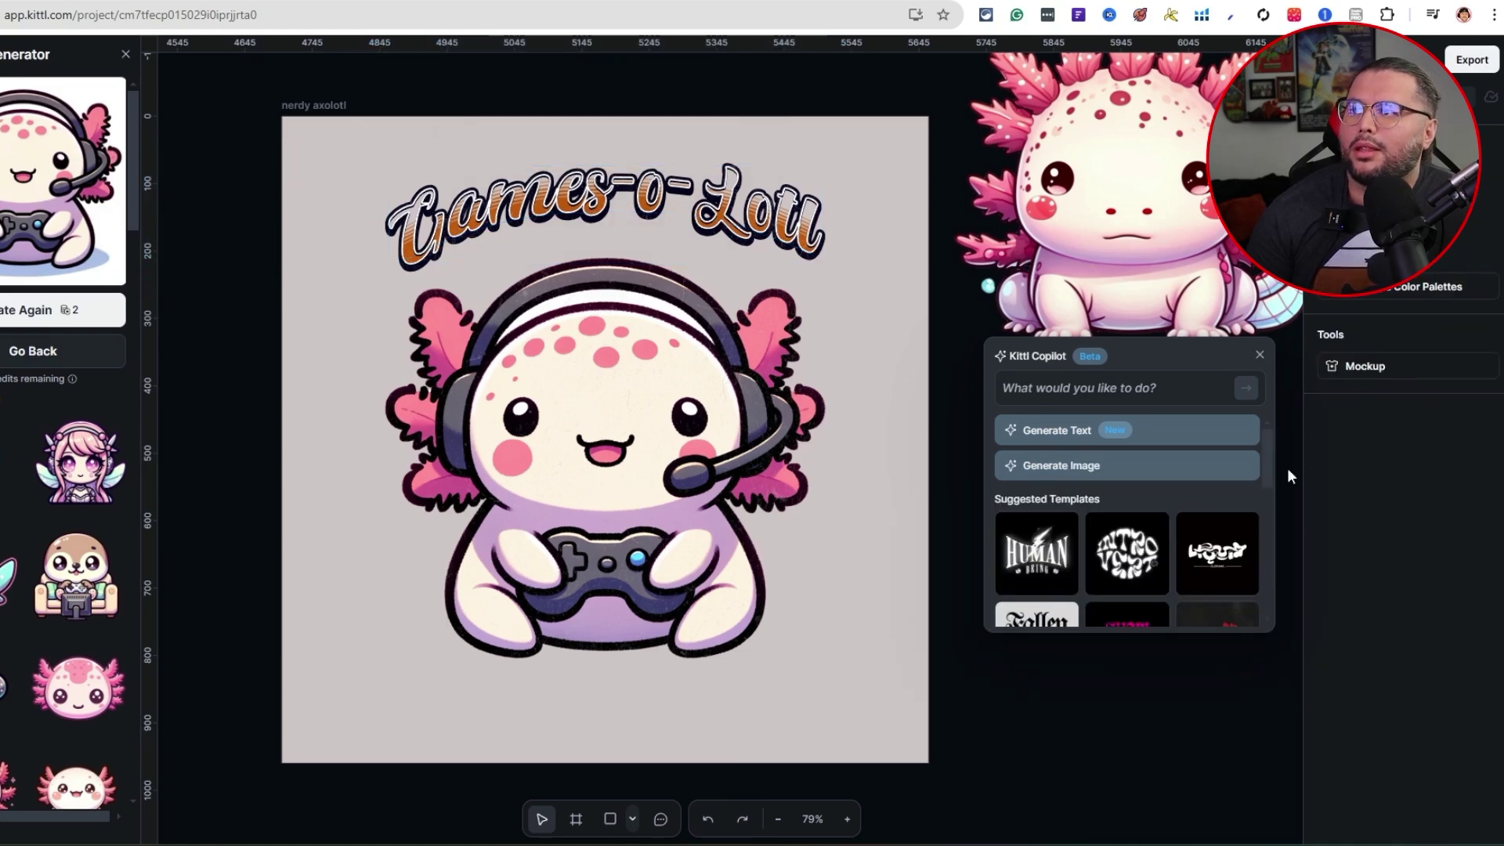
Step: Try Wave, Flag, Circle and Distort transformations on the title
key("ctrl+z")
scroll(1405, 744, "down", 3)
left_click(1431, 673)
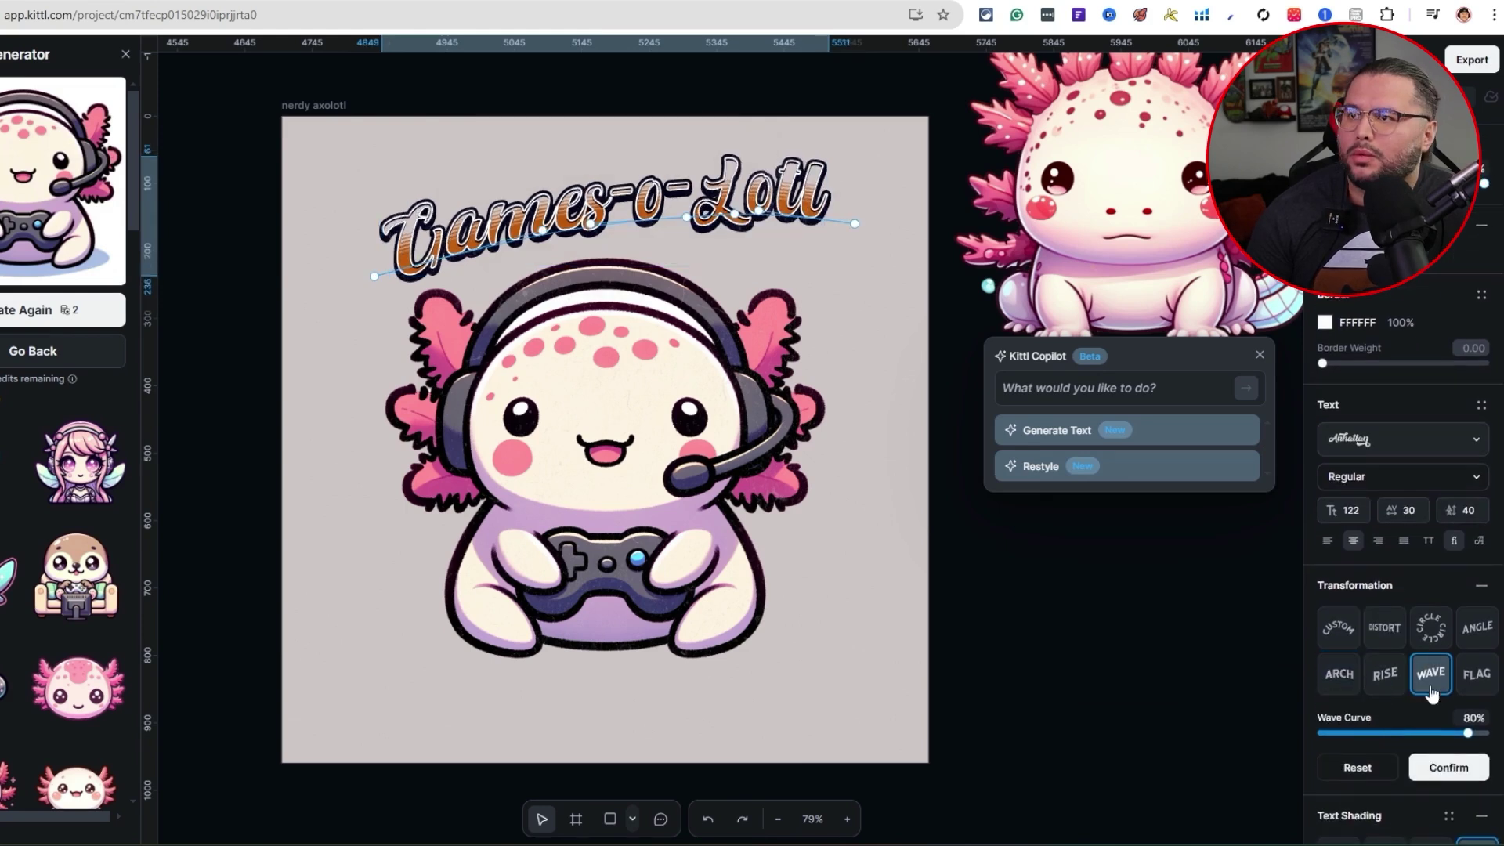
left_click(1465, 682)
left_click(1432, 628)
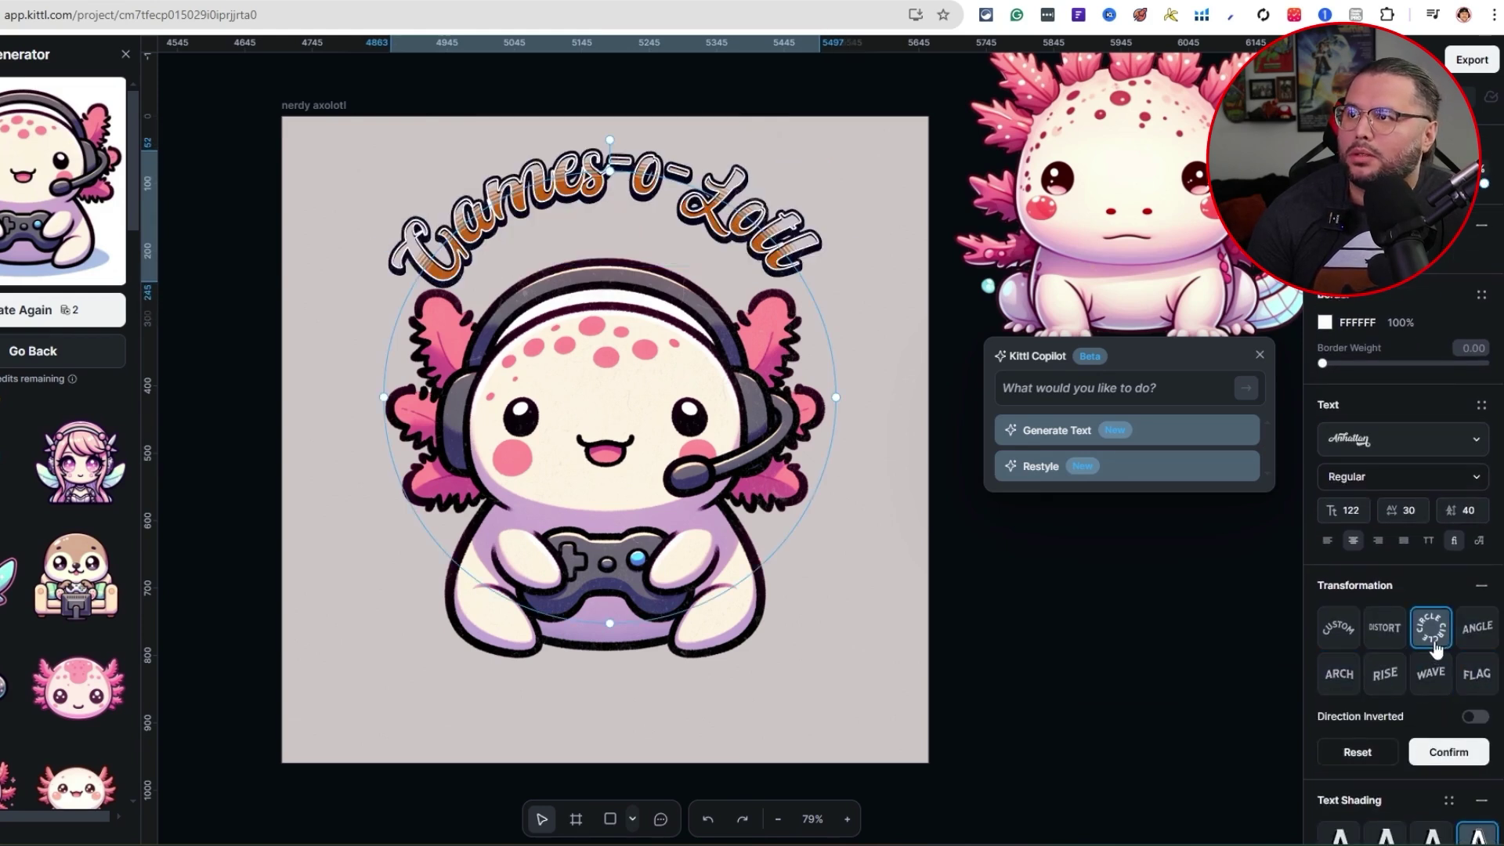
left_click(1373, 633)
left_click(1123, 633)
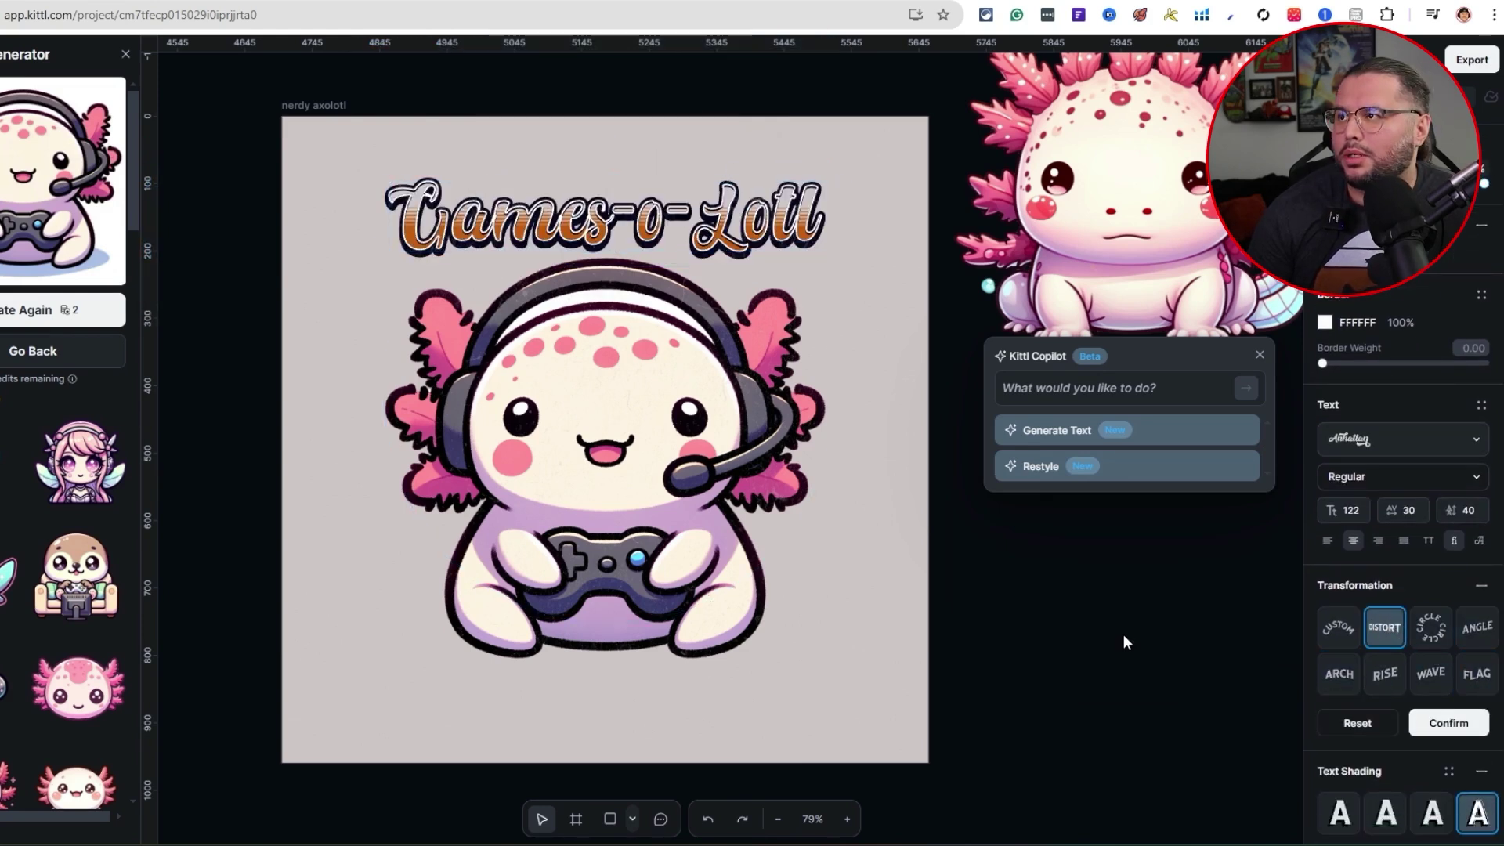
Step: Change the title to read 'Games-O-Lotl' and bring up the export settings
left_click(724, 228)
double_click(669, 225)
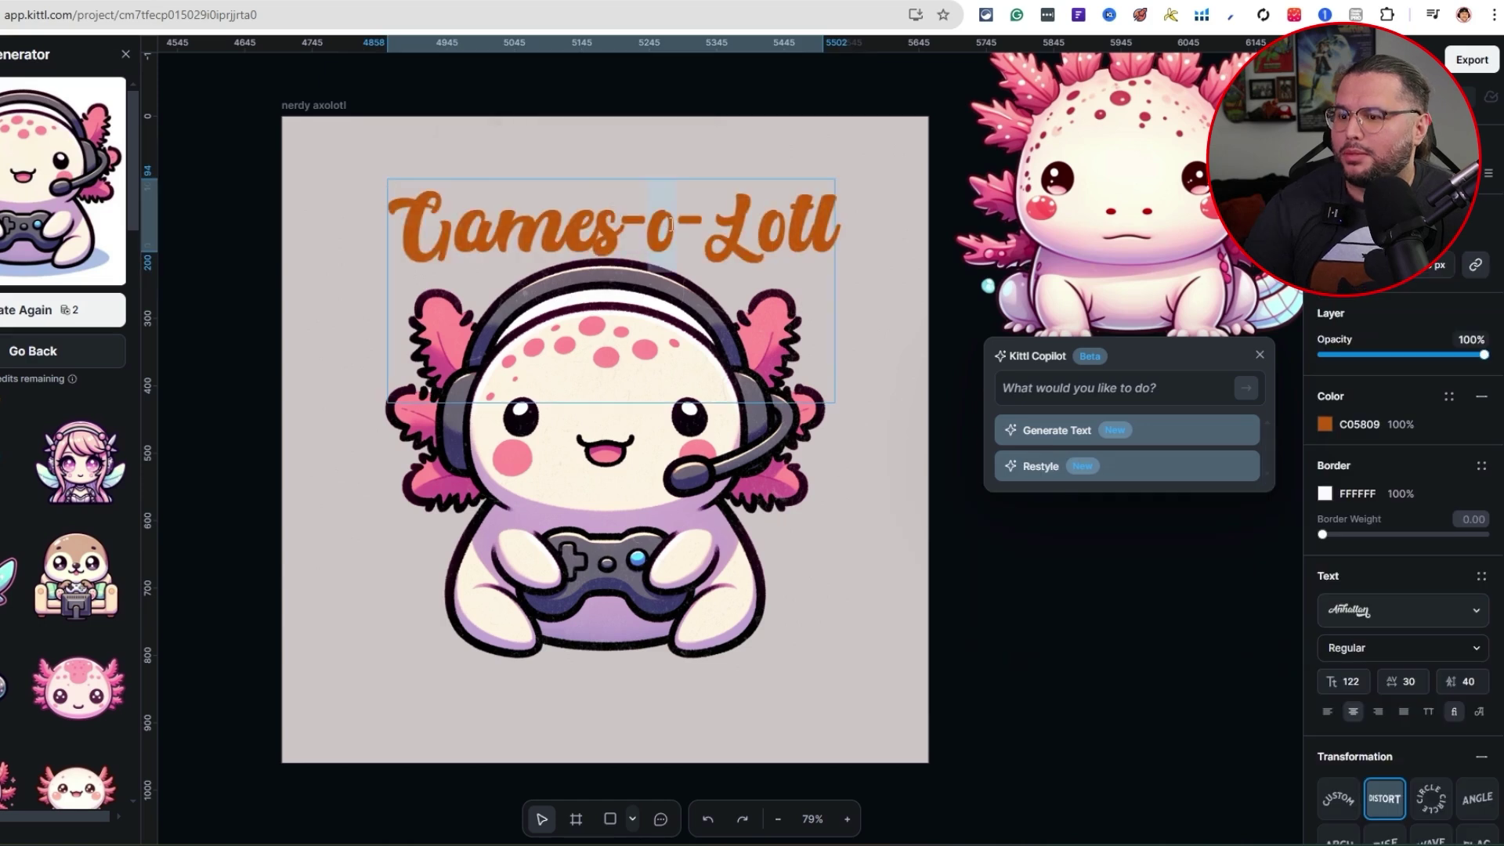
type("O")
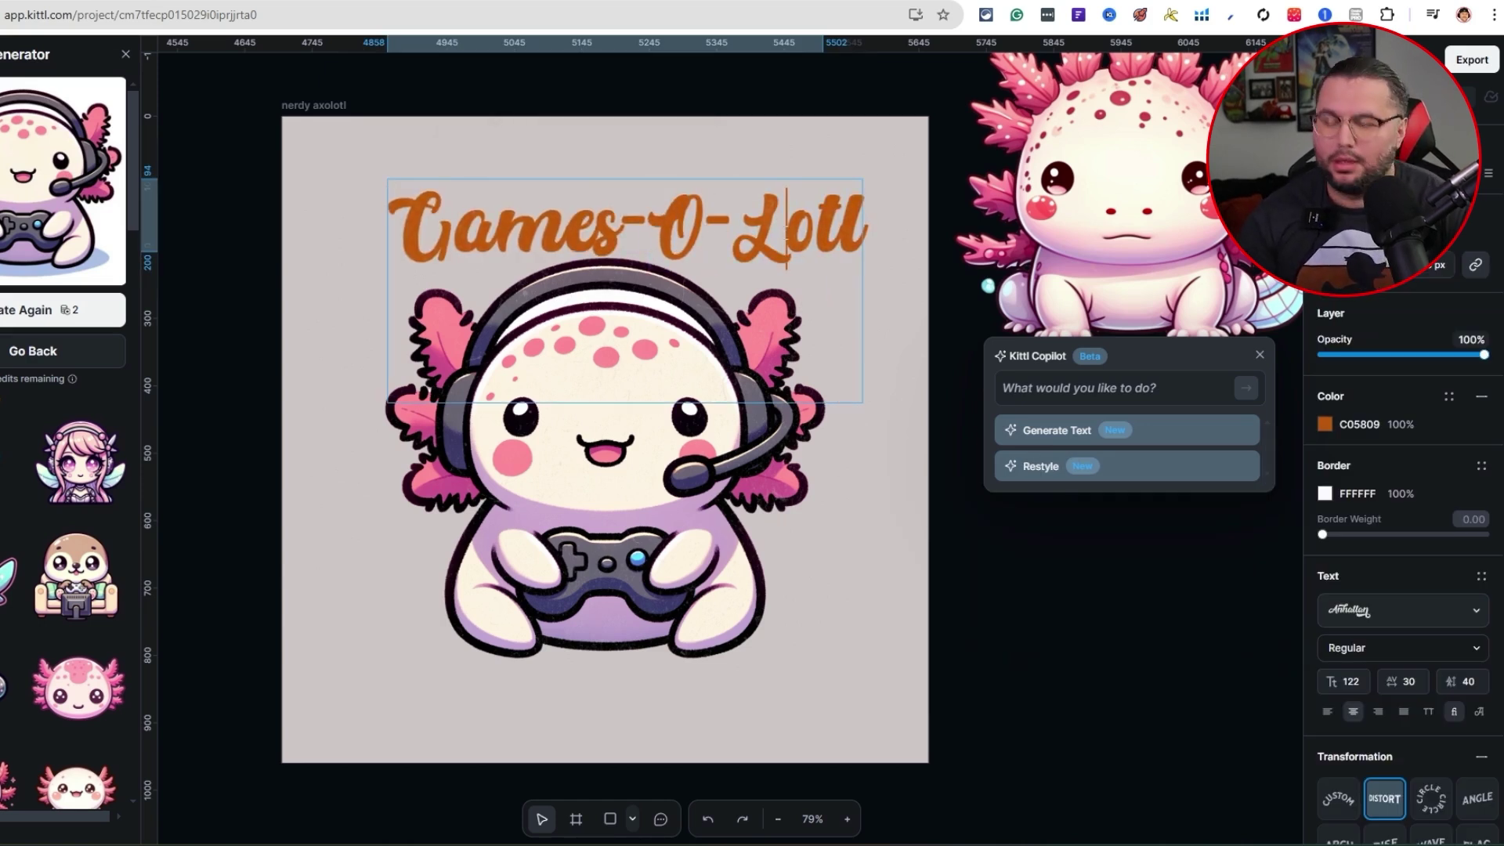
key("Escape")
key("Escape")
left_click(1472, 60)
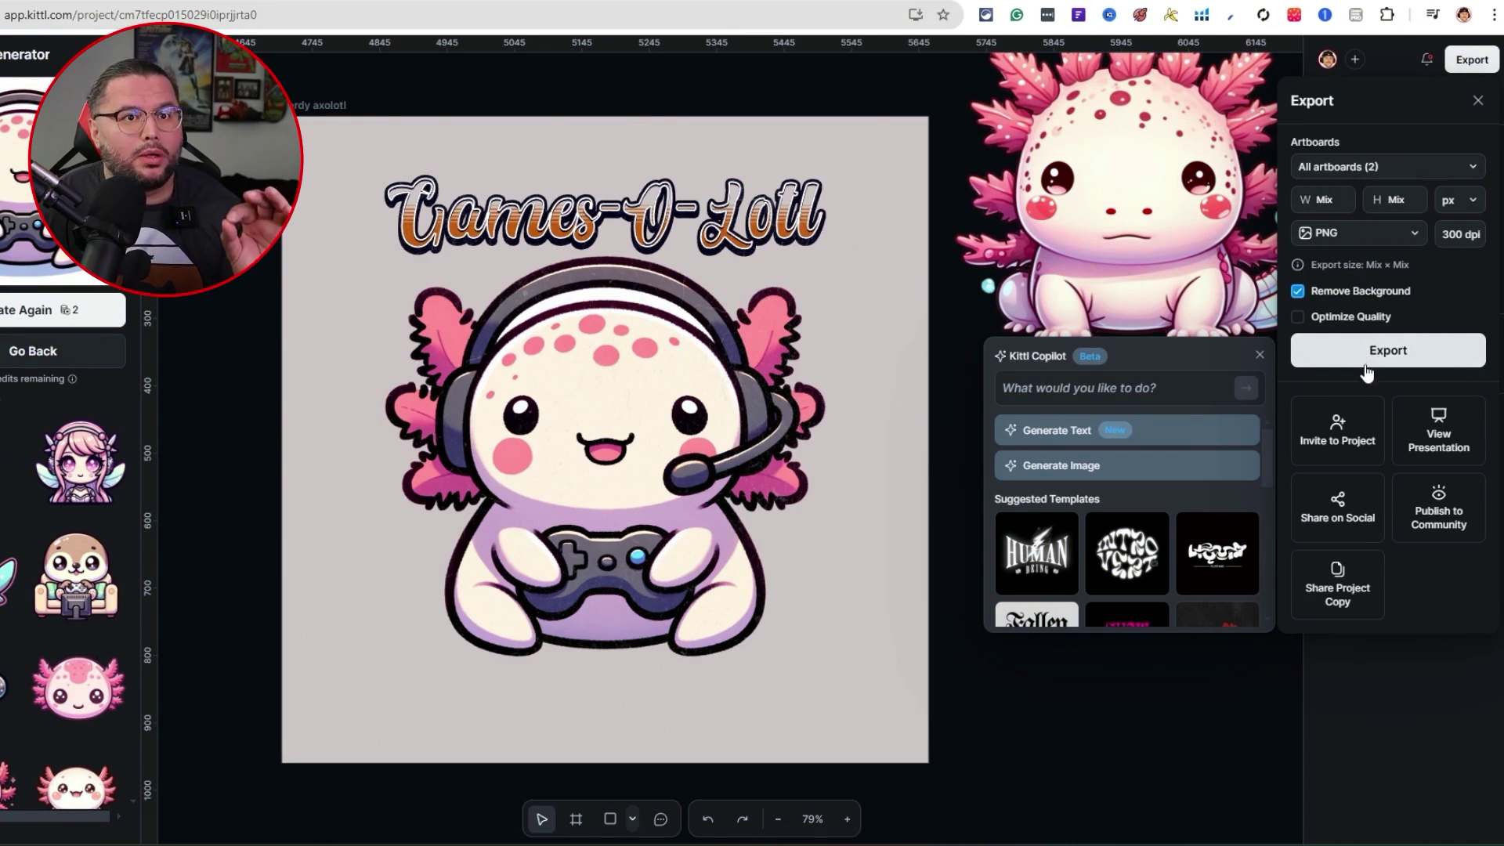
Step: Export the Games-O-Lotl axolotl design as a transparent 300 dpi PNG
left_click(1370, 363)
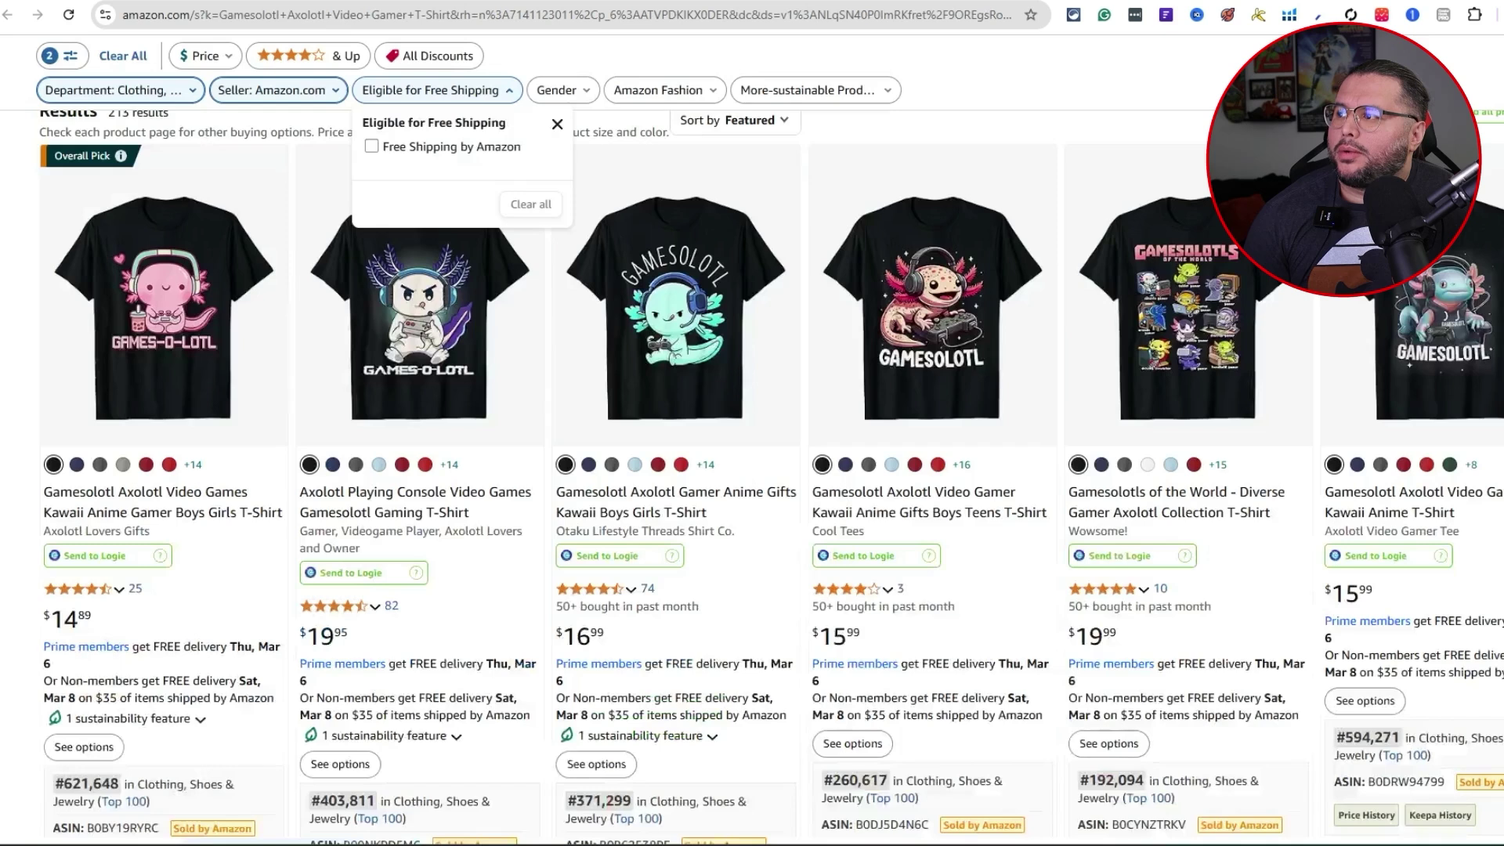
Step: Close the Eligible for Free Shipping dropdown over the Gamesolotl T-shirt results
left_click(875, 177)
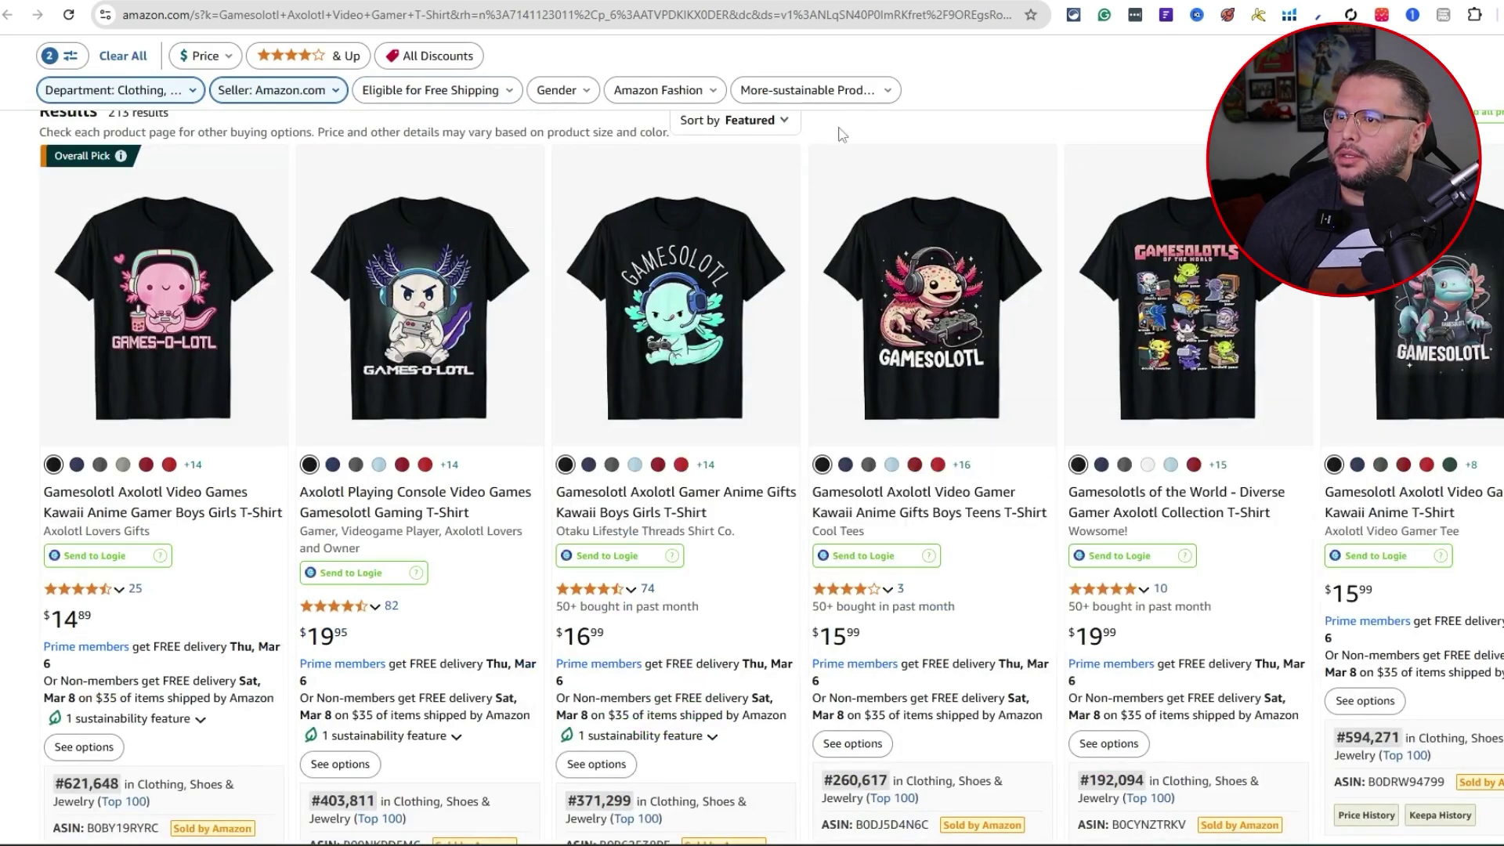
Step: Generate T-shirt design ideas with the subject 'Goose working out'
left_click(557, 91)
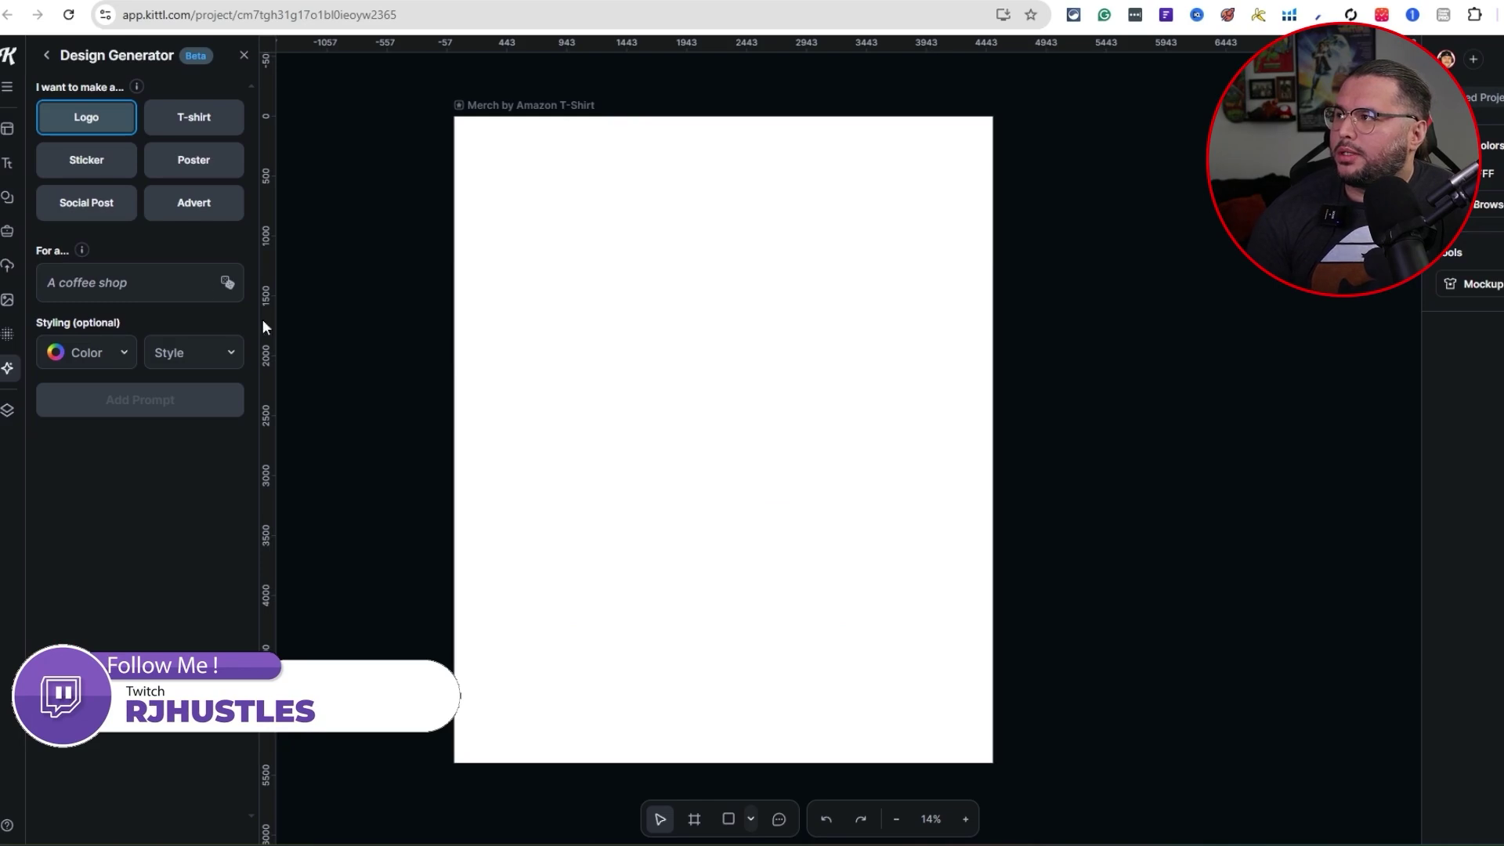
left_click(221, 132)
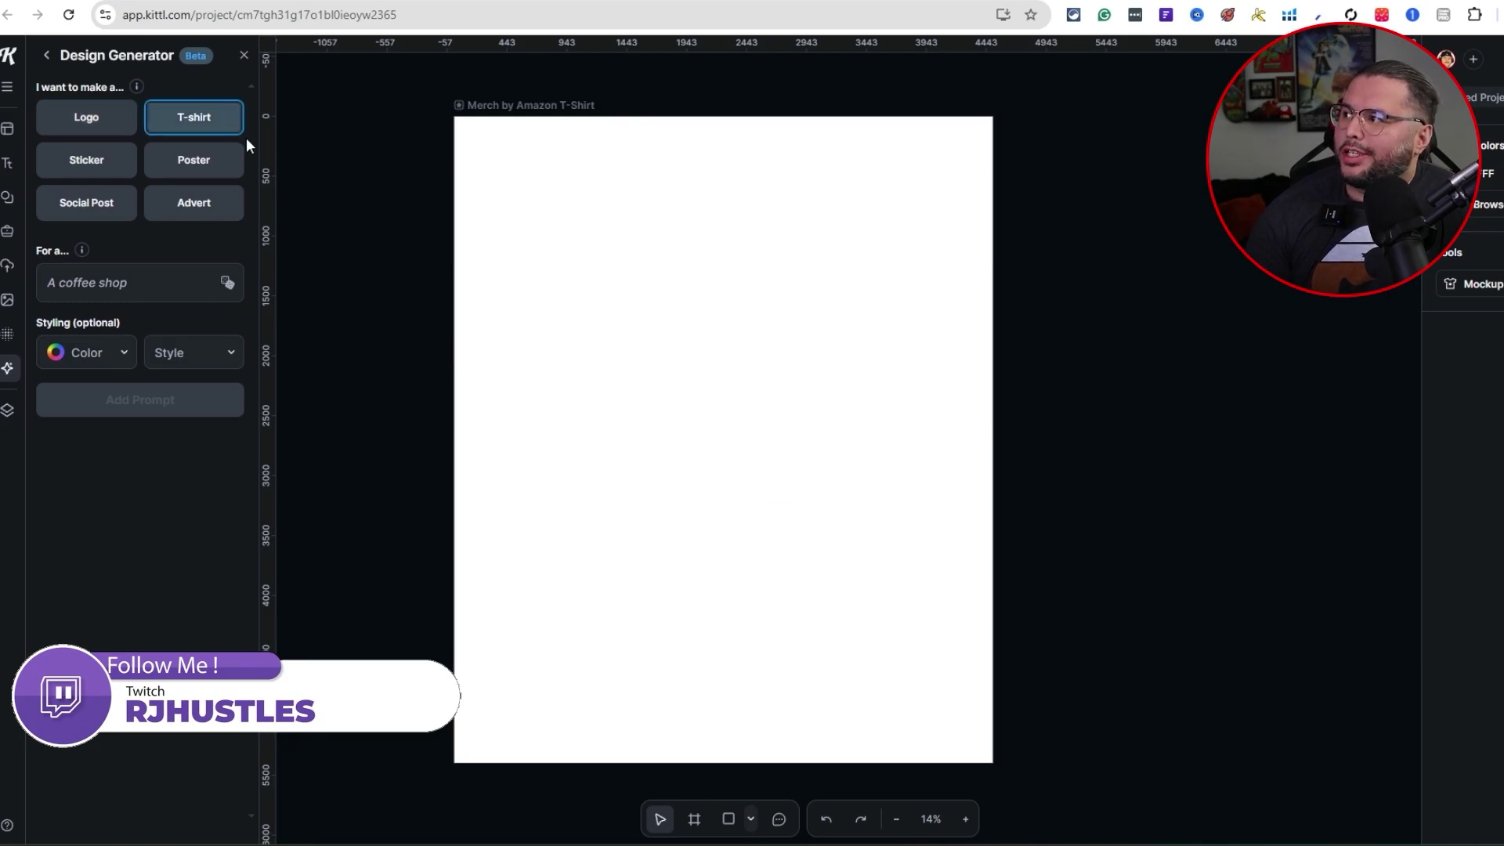
left_click(63, 280)
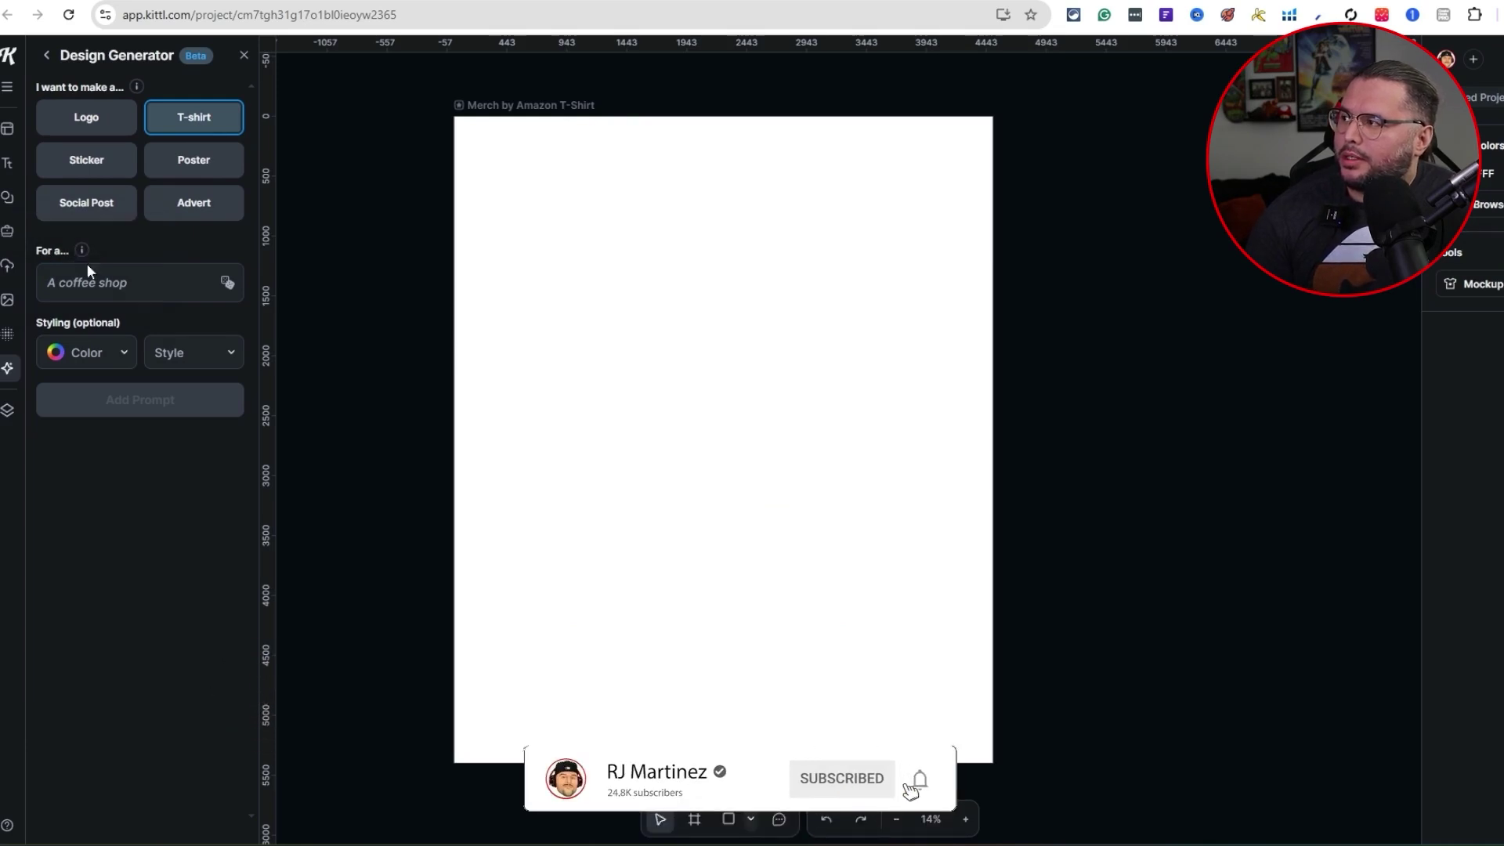
left_click(87, 270)
type("Goose working out")
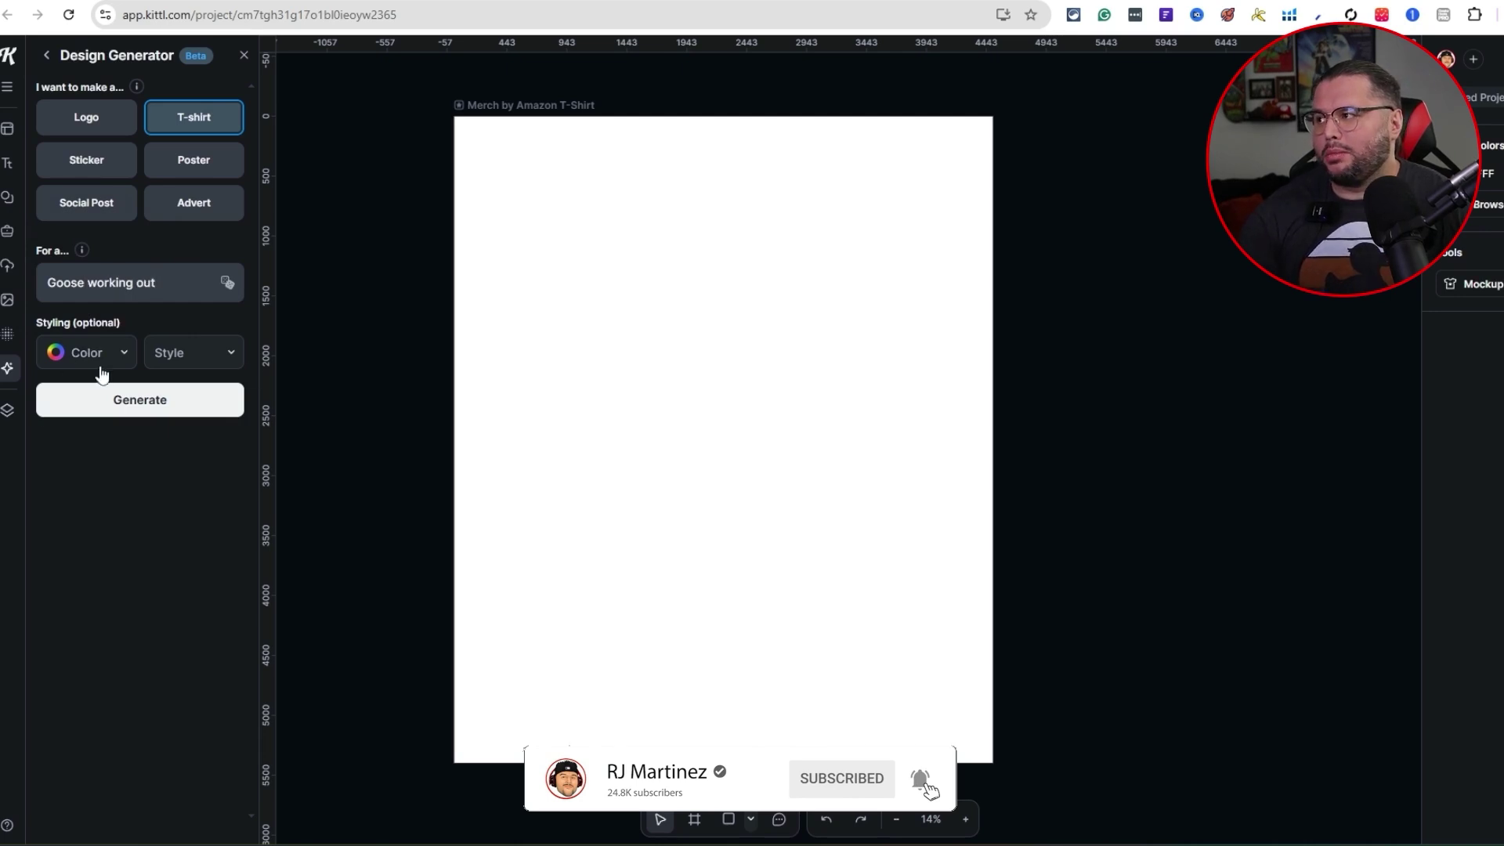
left_click(121, 399)
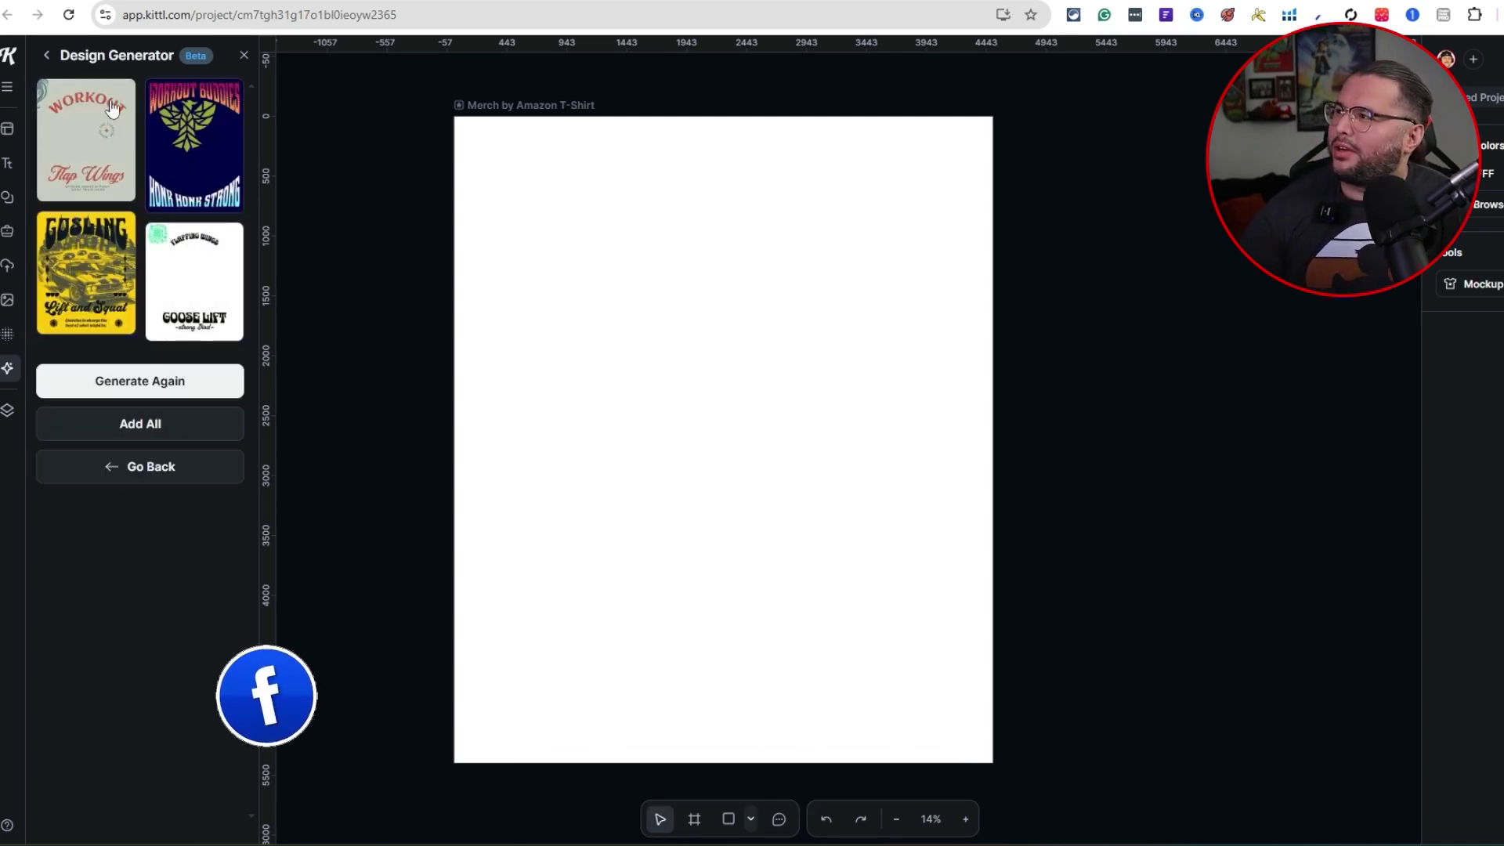
Step: Add the GOOSEFIT WORKOUT design to the canvas and delete its pink illustration
left_click(194, 282)
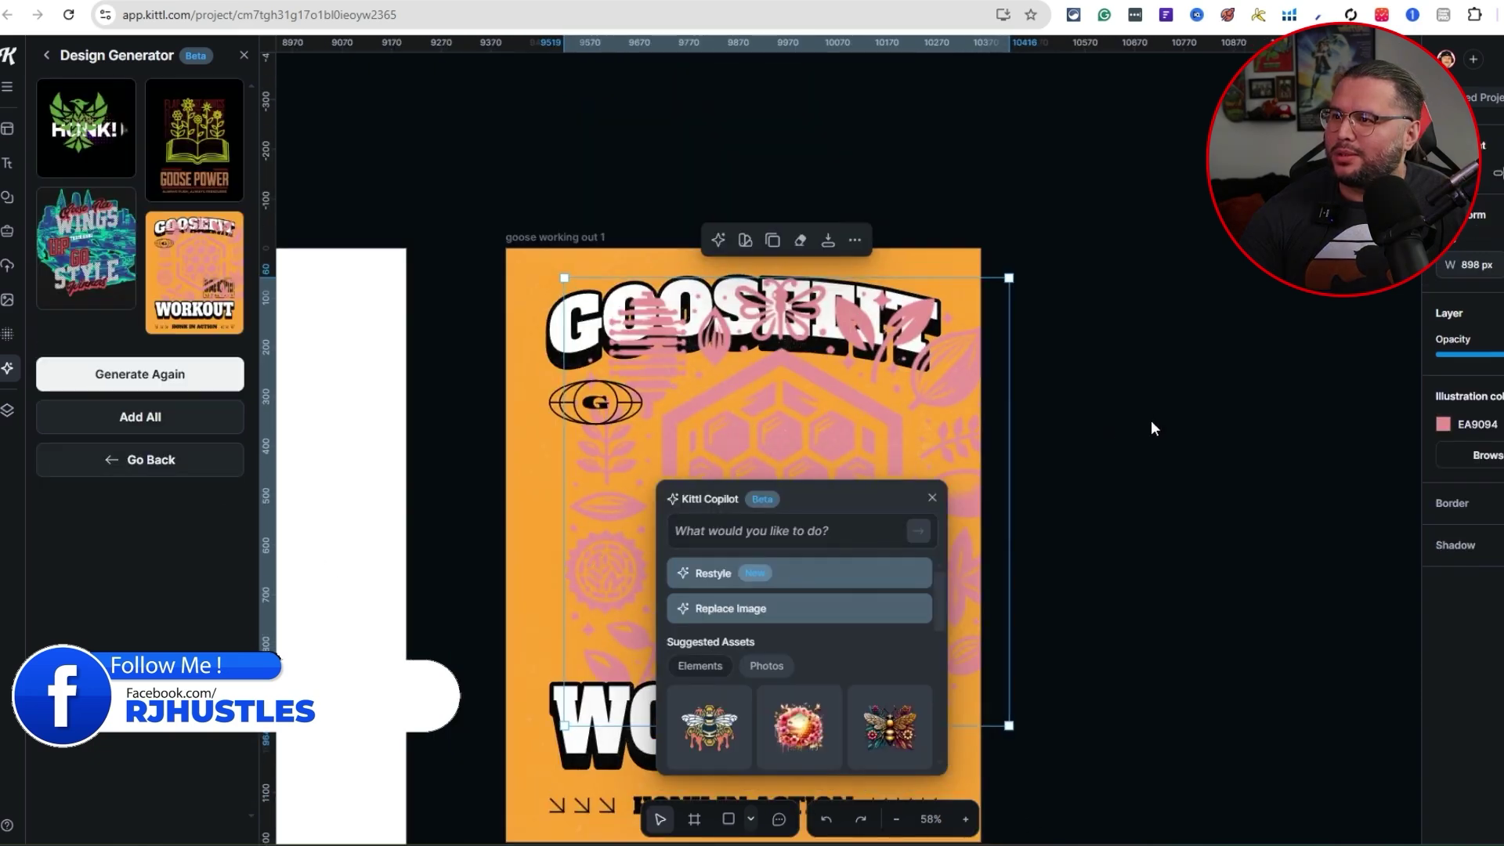
left_click(1150, 428)
left_click(633, 492)
key("Delete")
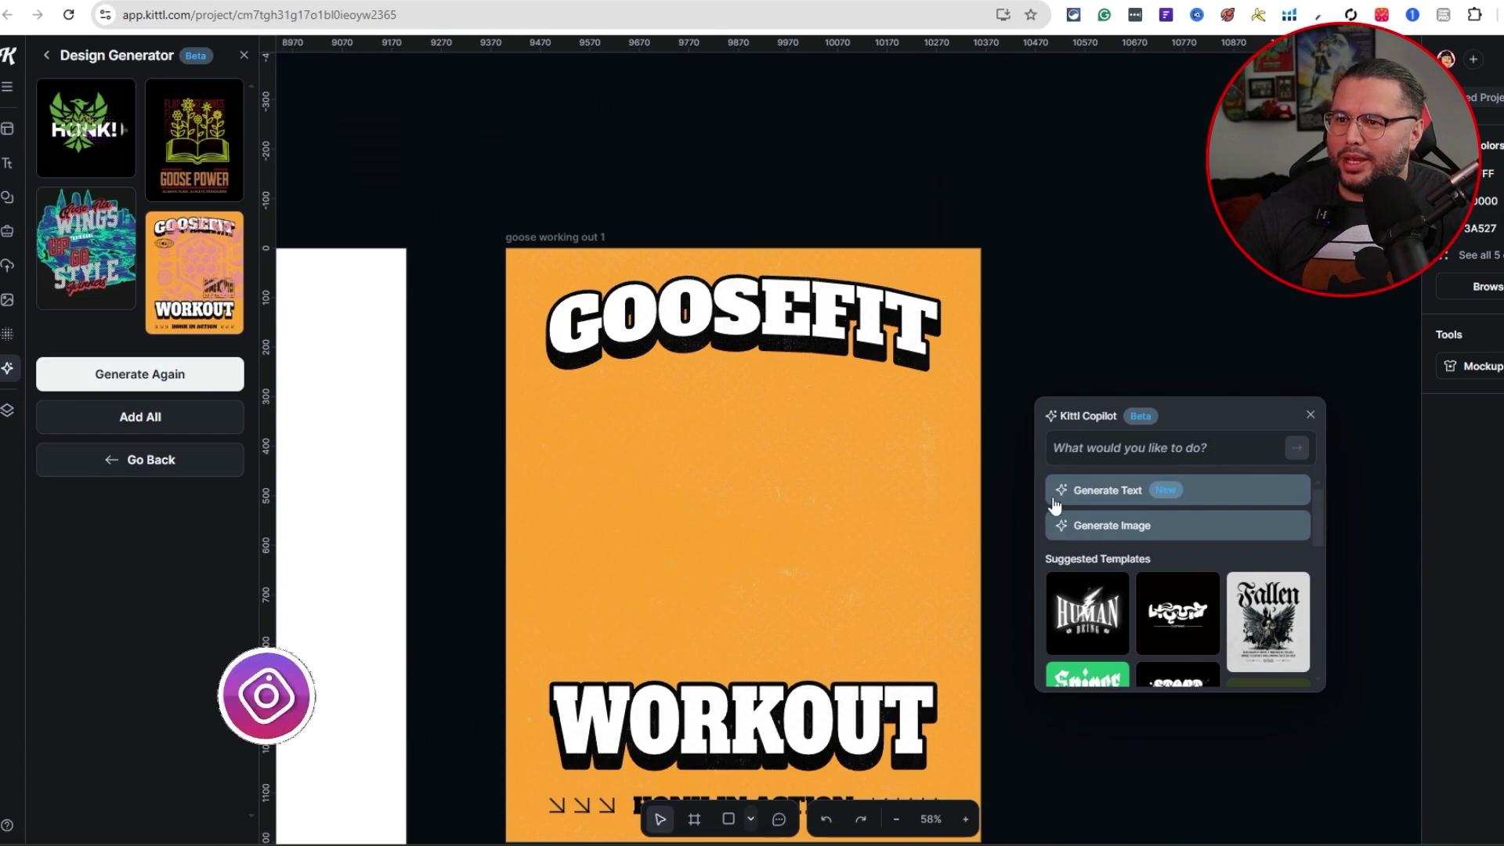
left_click(1107, 529)
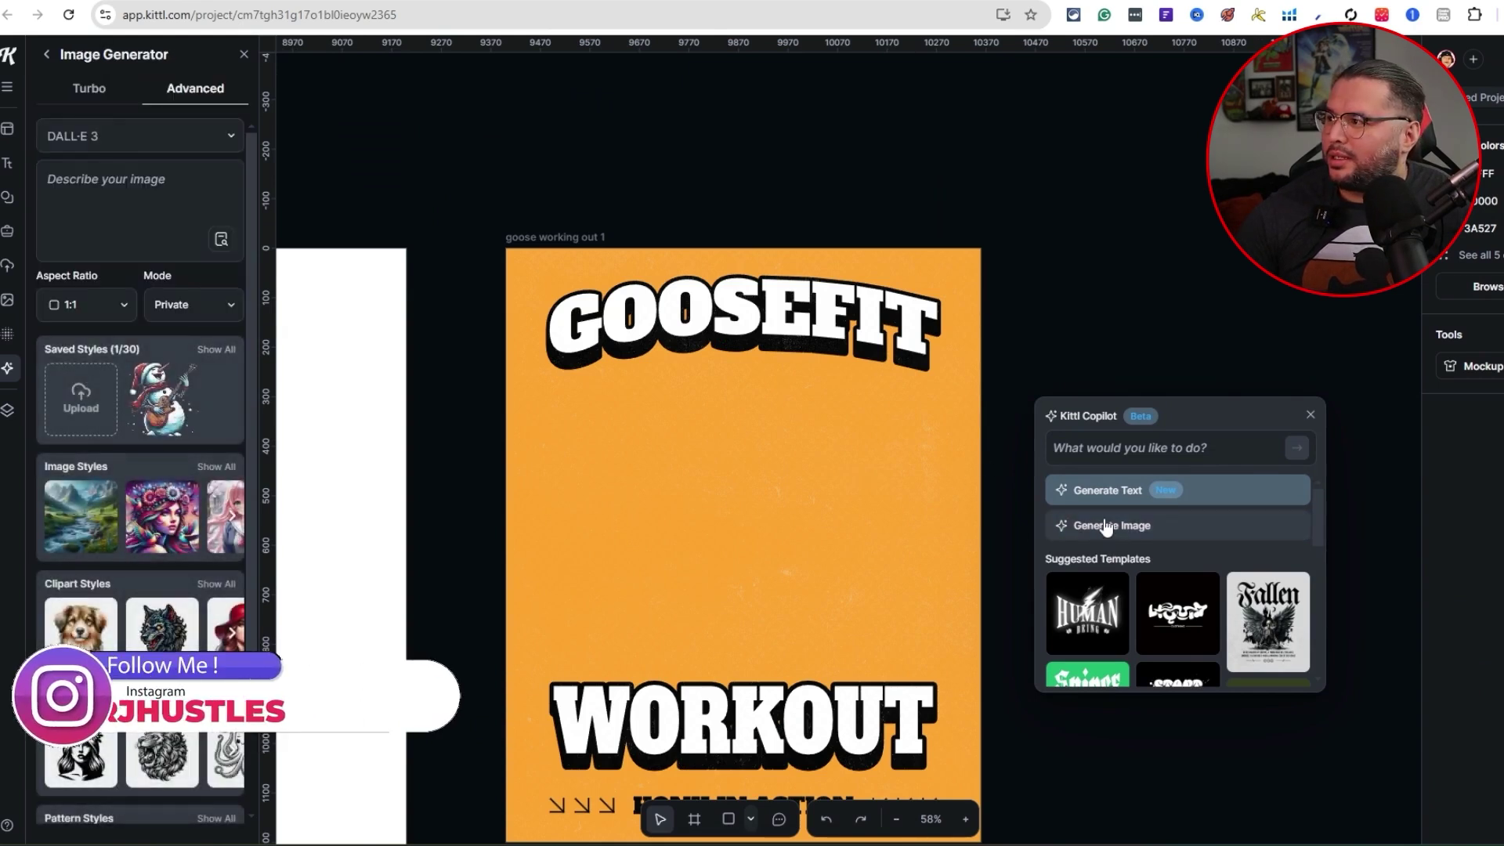
Step: Generate a Mascot clipart image from the prompt 'Goose lifting barbell with weights on the side'
left_click(210, 180)
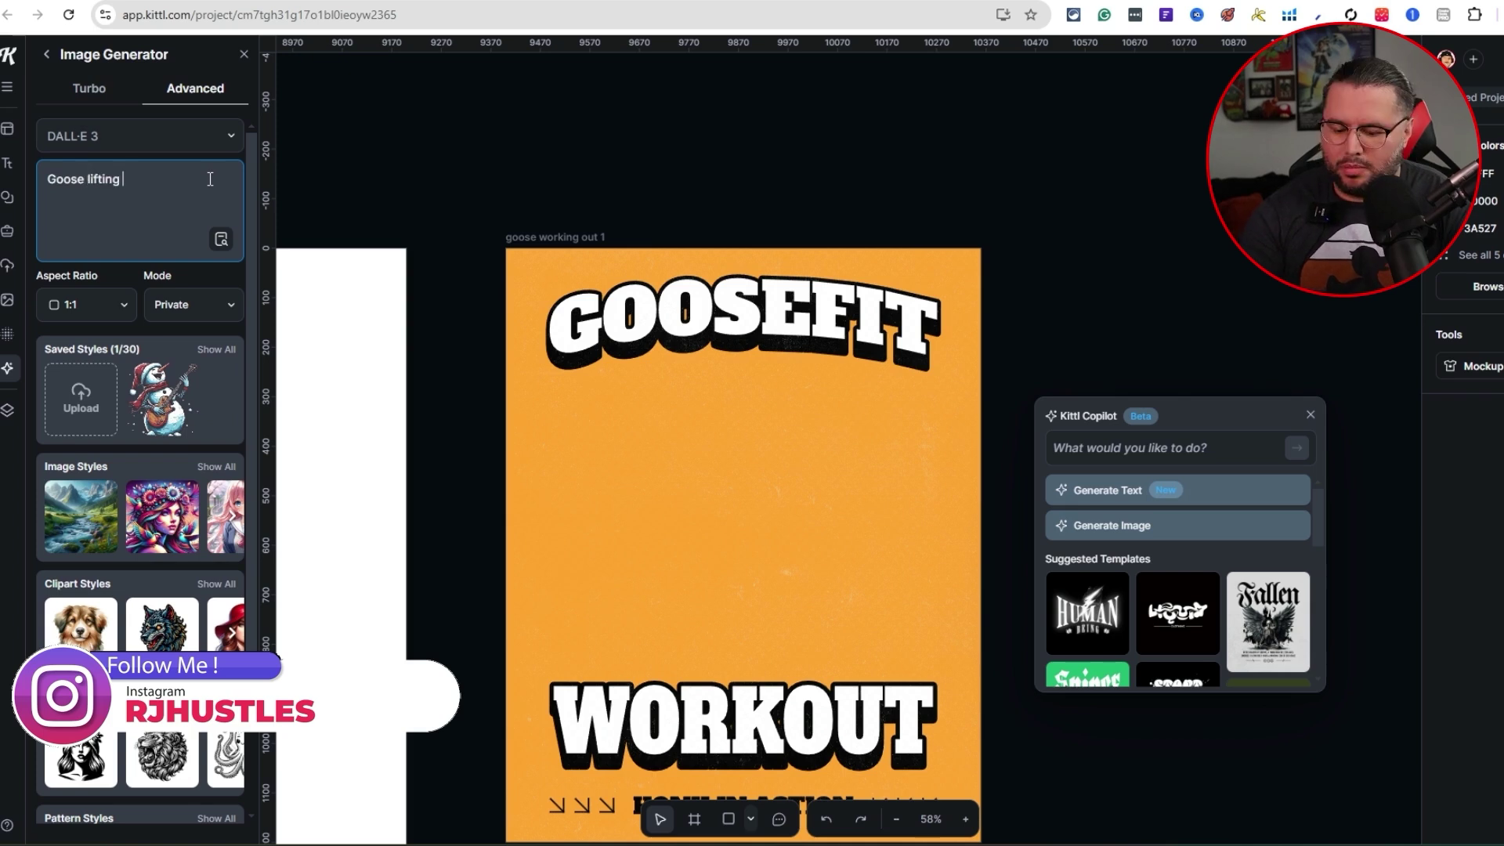
type("Goose lifting barbell with weights on the side")
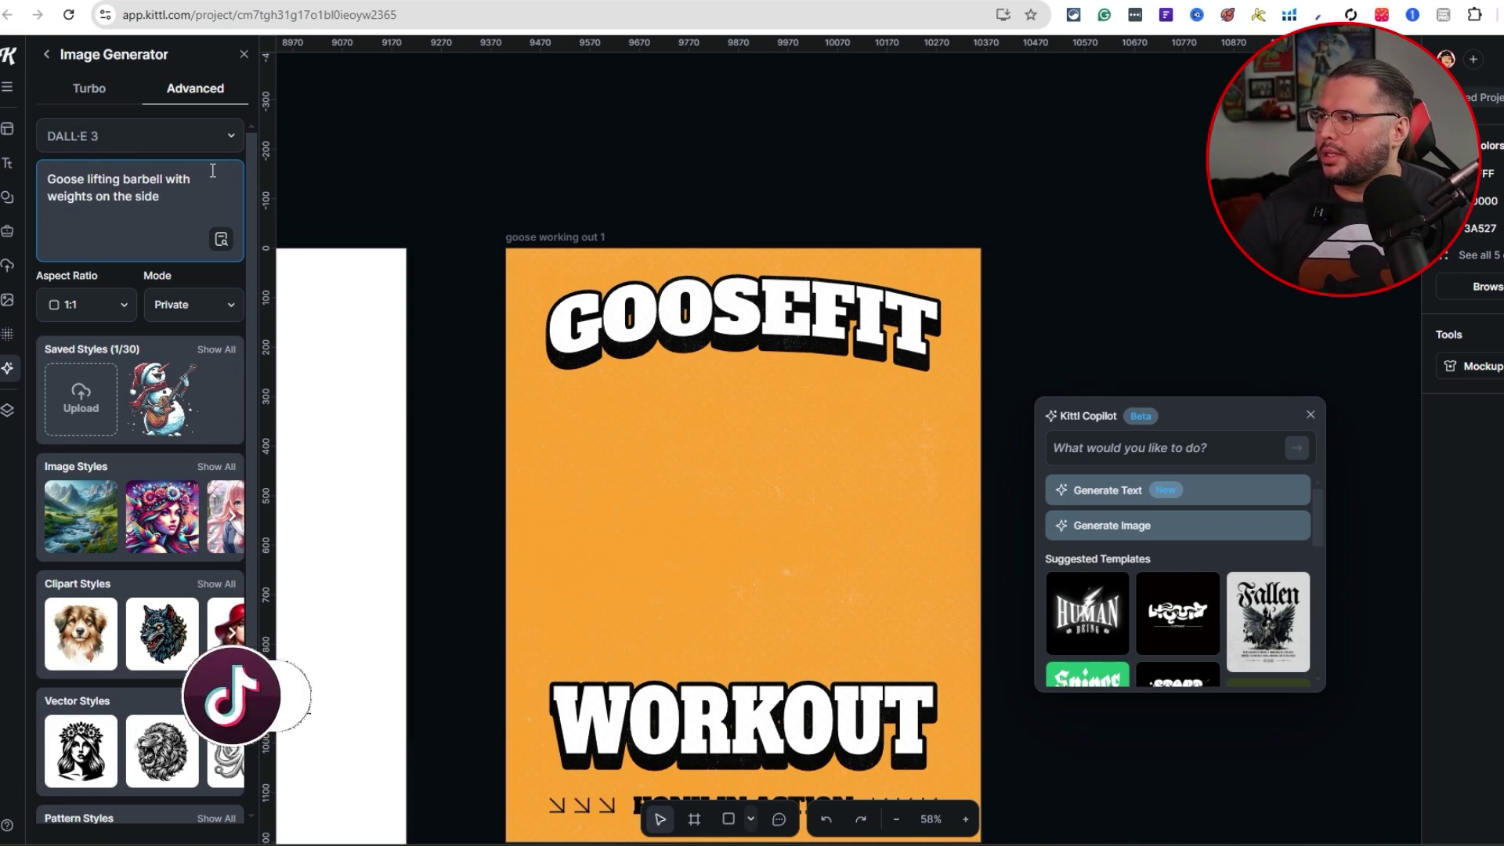
left_click(224, 350)
scroll(350, 530, "down", 7)
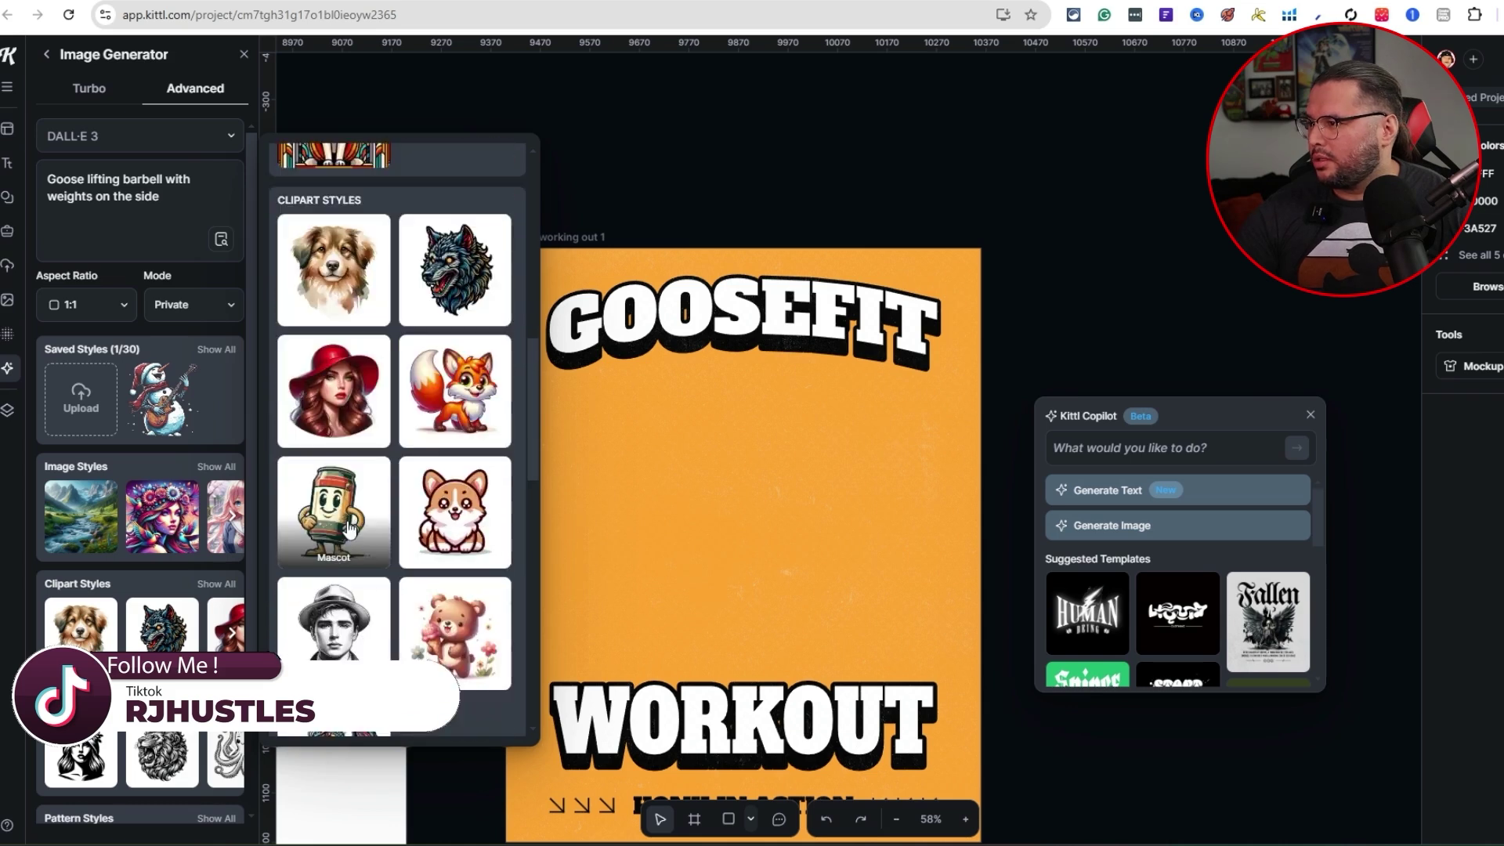
left_click(349, 530)
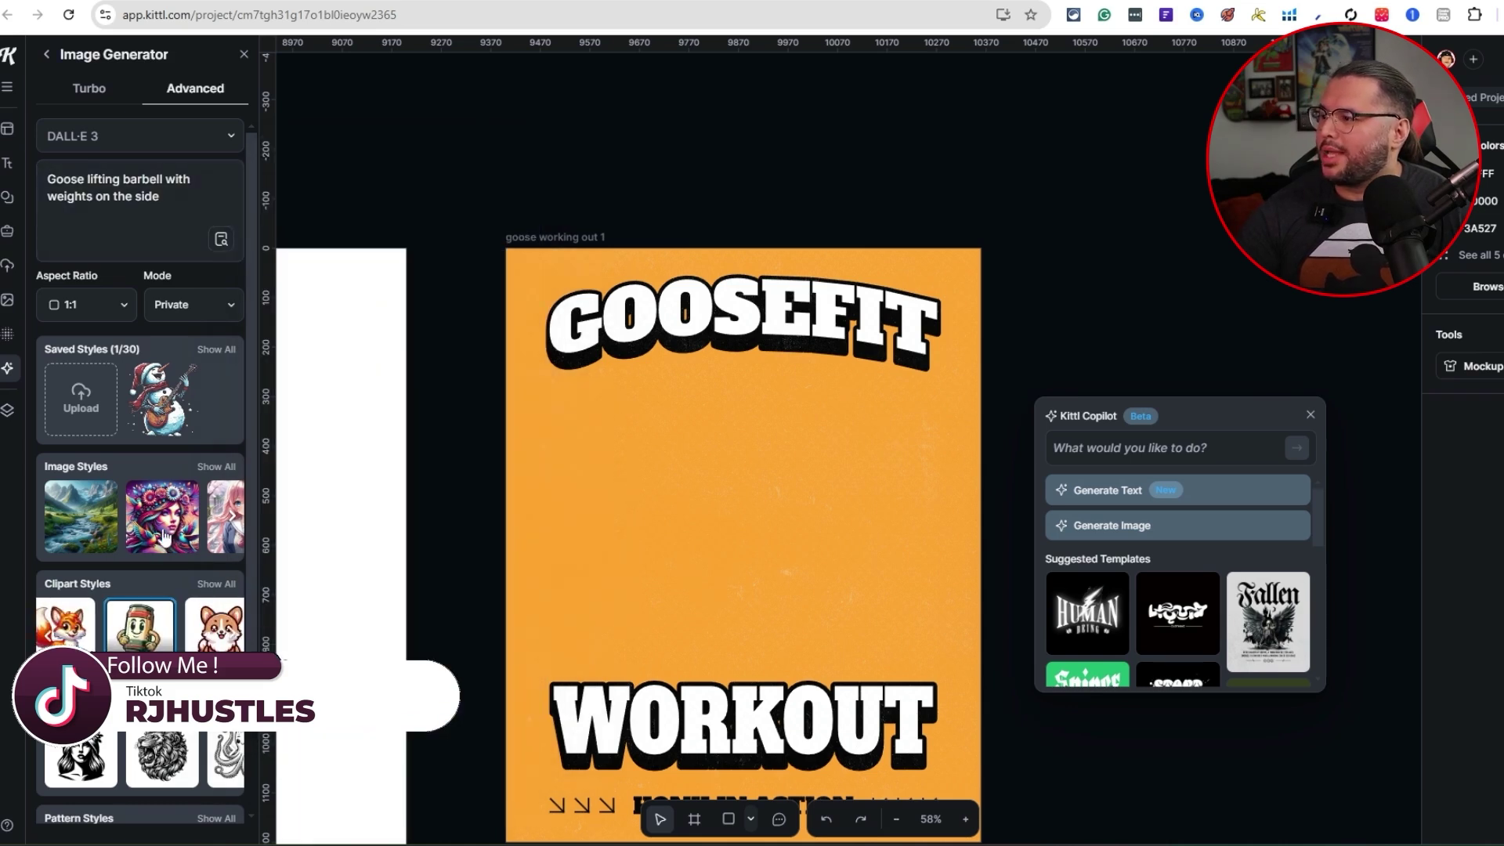
scroll(149, 564, "down", 3)
left_click(153, 778)
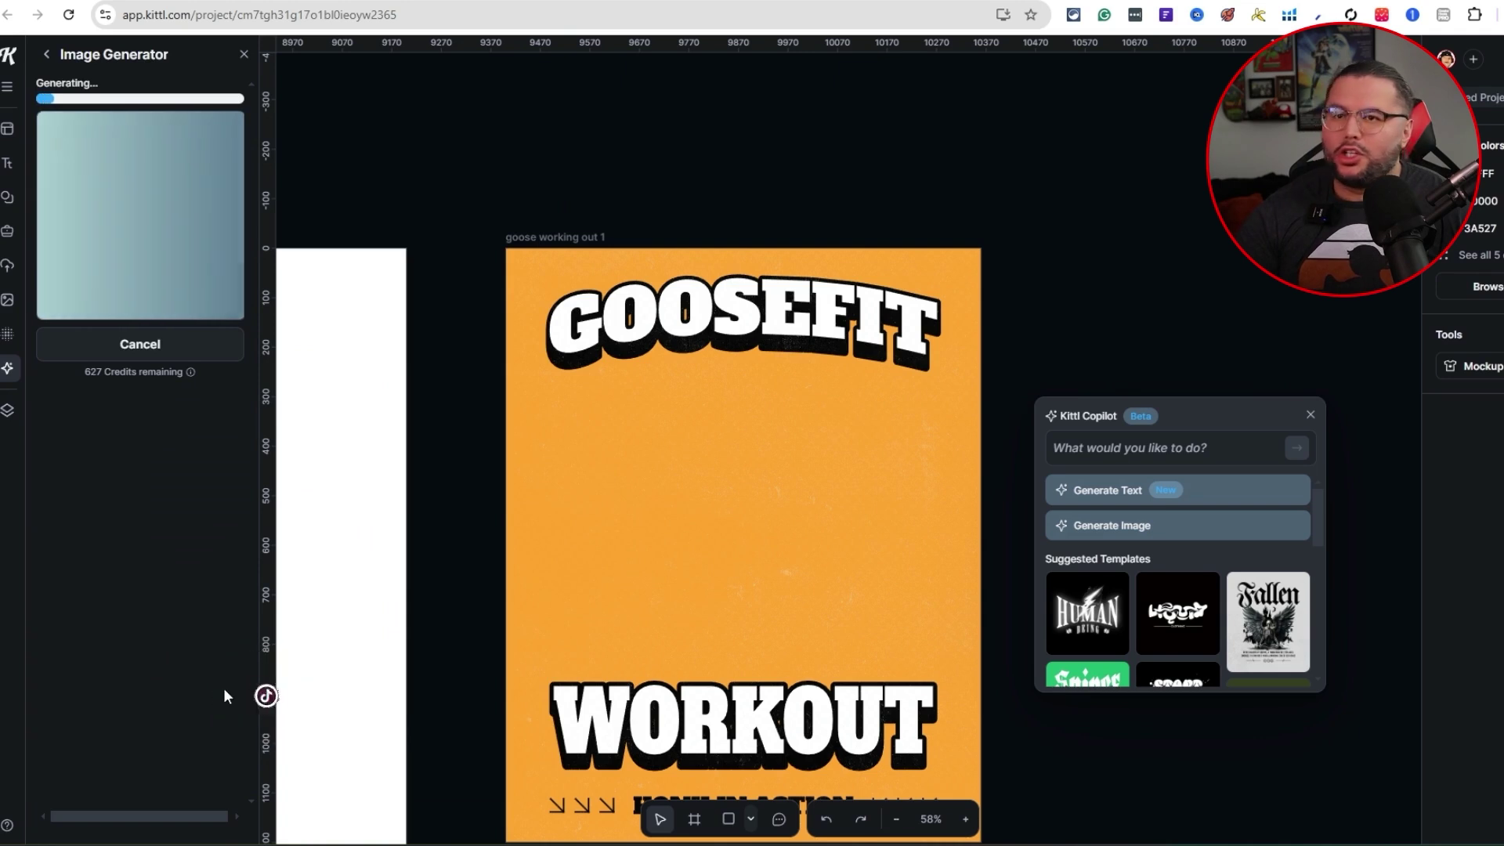
scroll(856, 608, "down", 2)
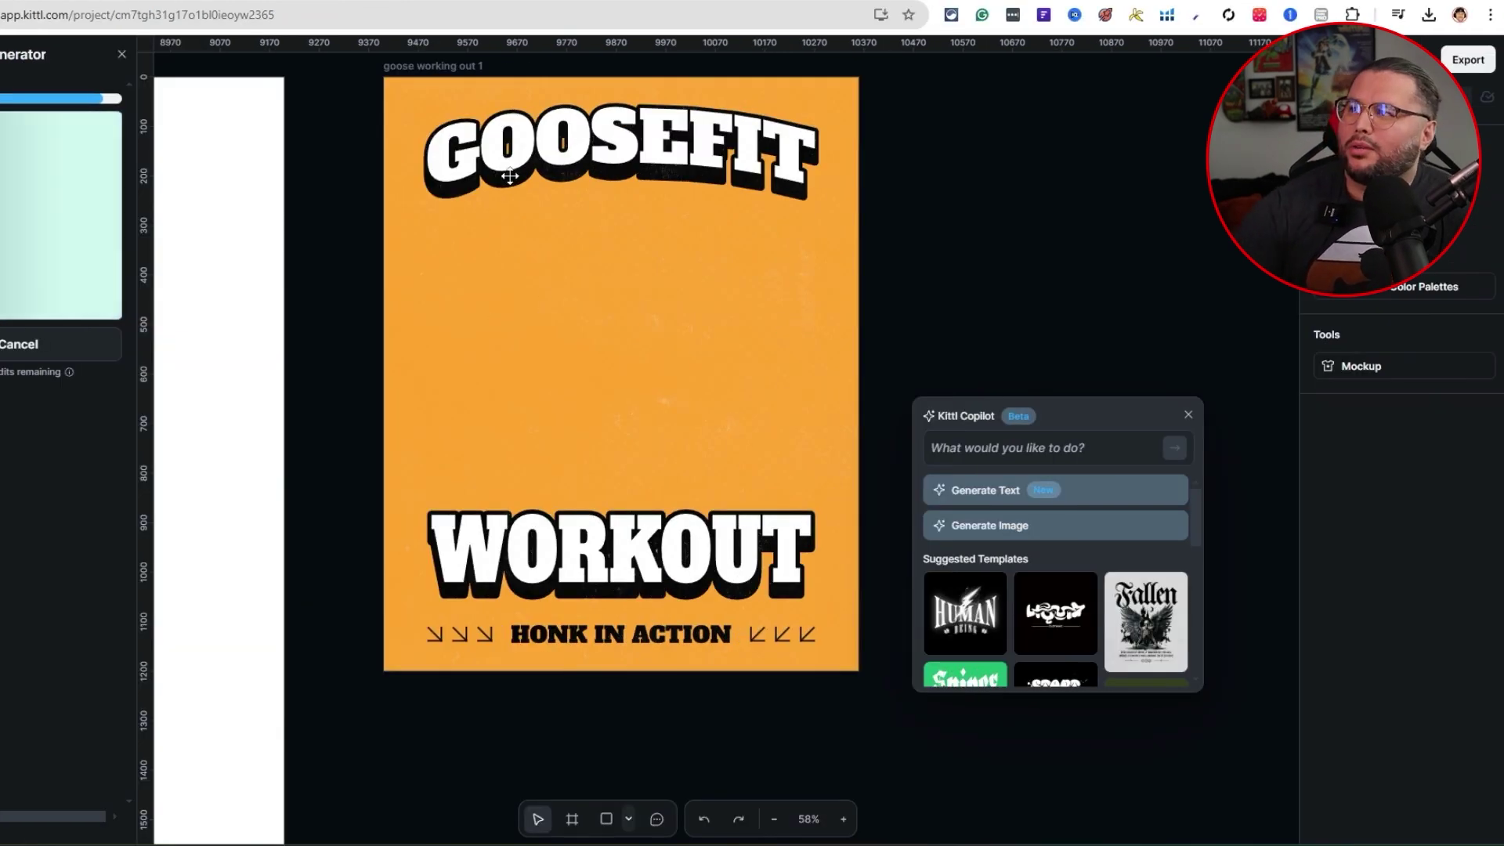
Step: Browse the More in this style goose images
left_click(865, 171)
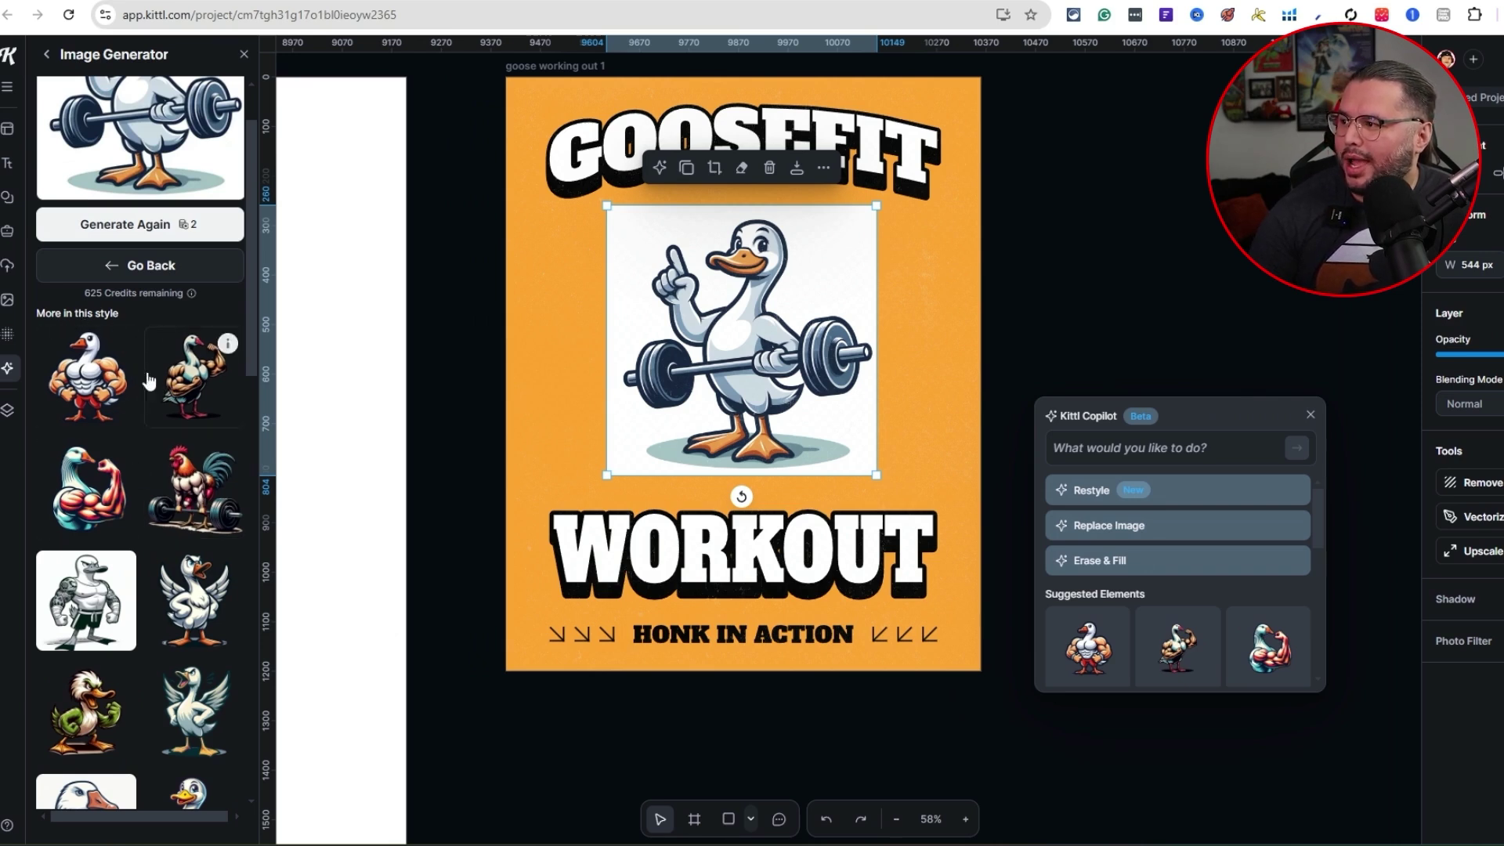
scroll(107, 404, "down", 5)
scroll(107, 403, "down", 1)
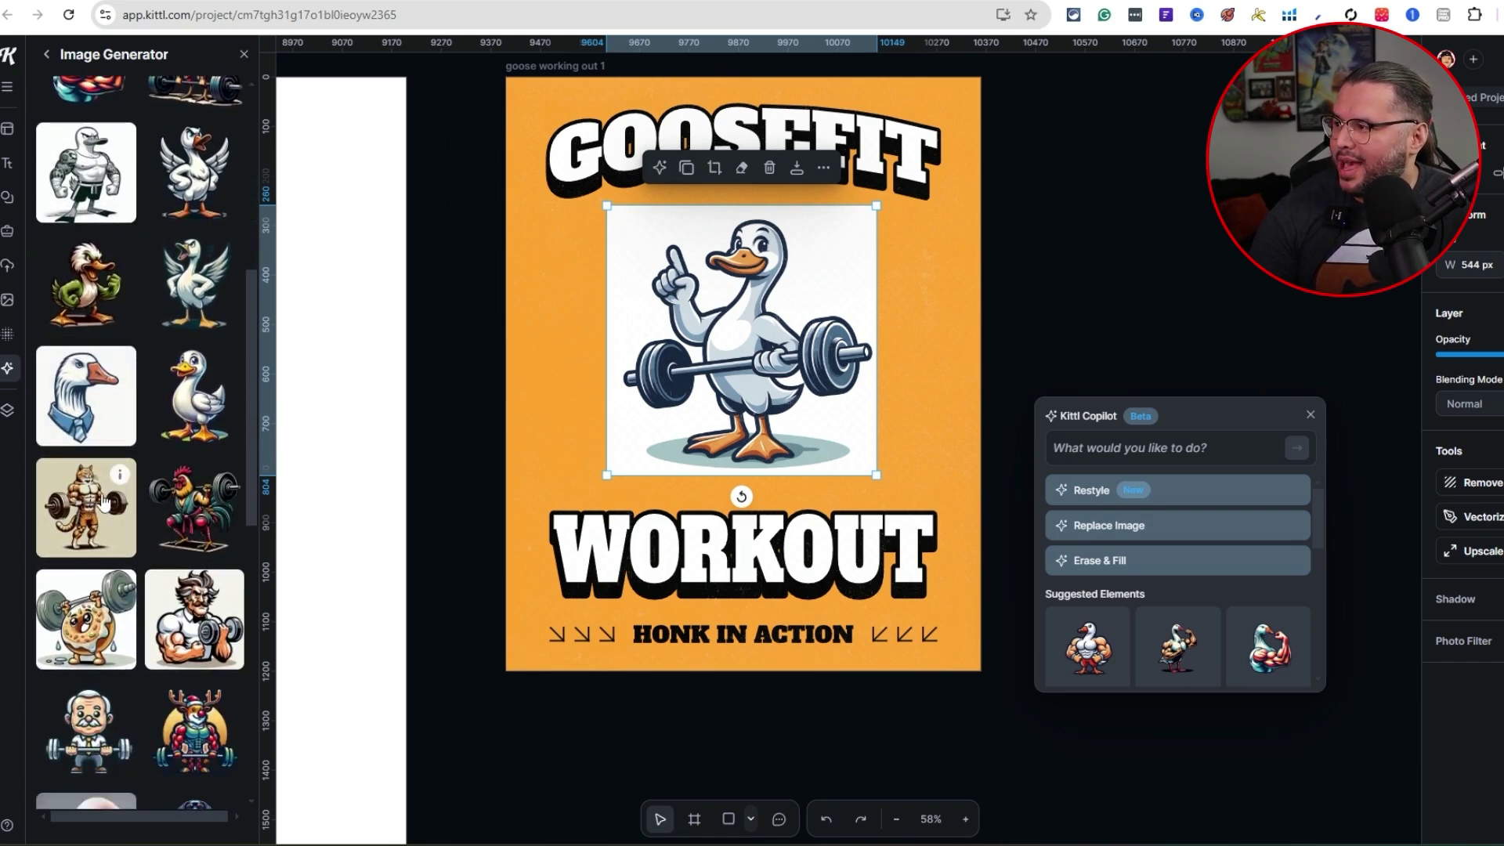
scroll(104, 533, "down", 1)
scroll(104, 533, "down", 5)
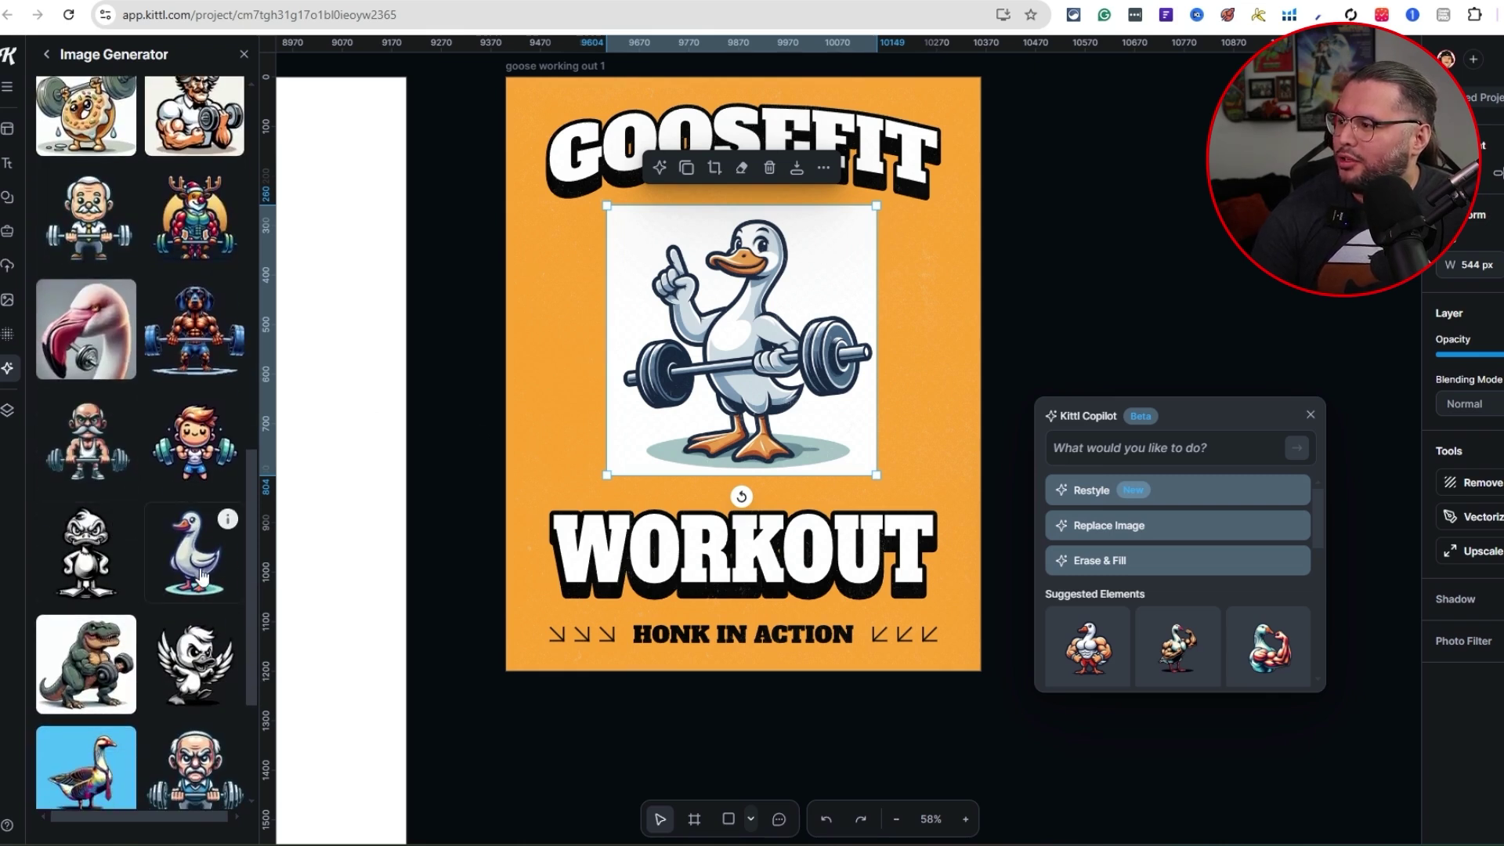
scroll(187, 570, "down", 3)
scroll(186, 569, "down", 8)
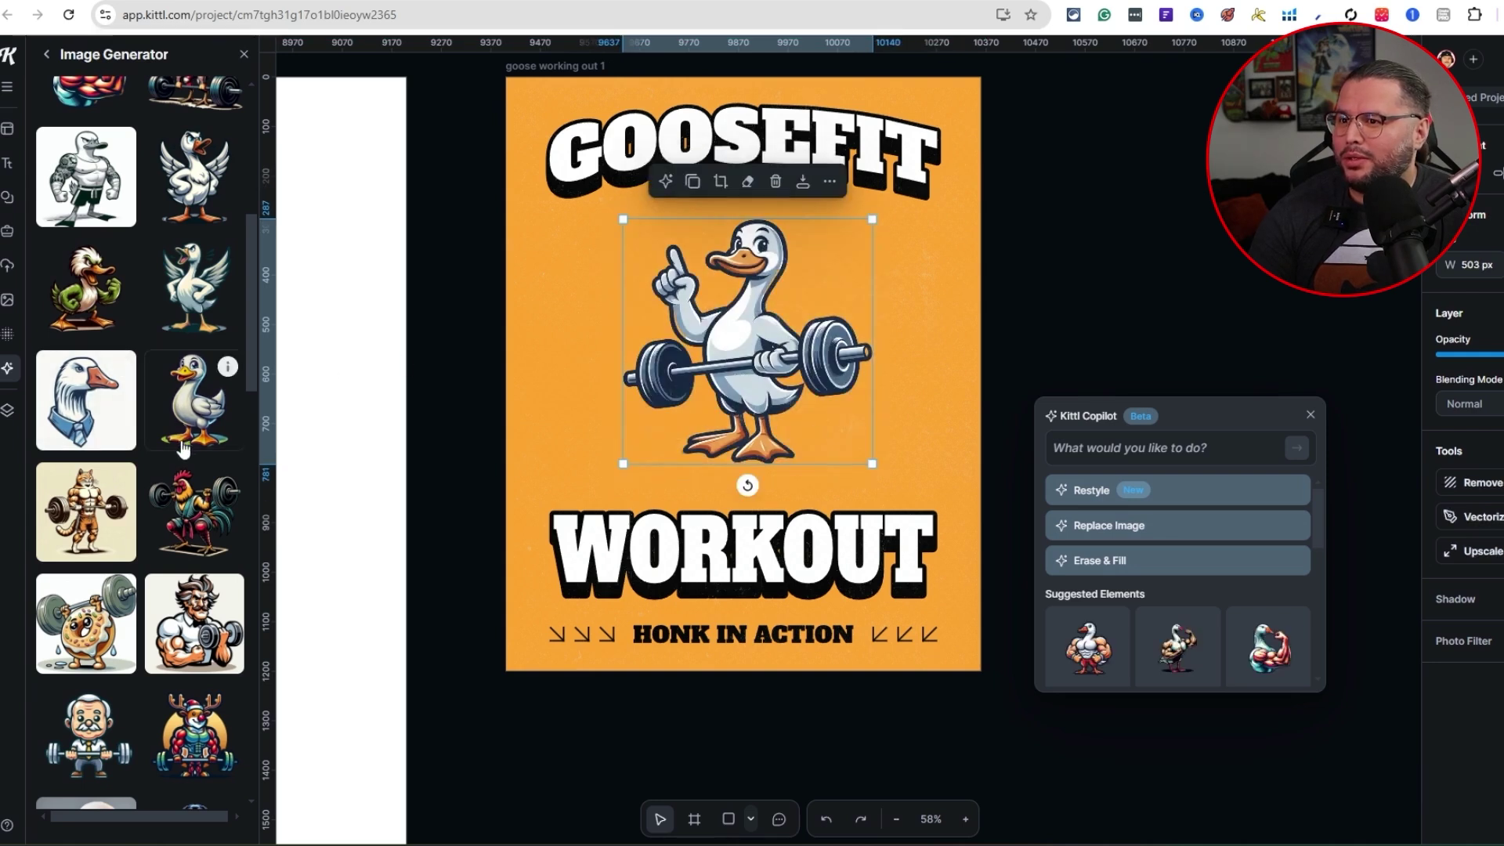
Step: Enlarge the barbell goose, center it between GOOSEFIT and WORKOUT, then go to Amazon
mouse_move(208, 305)
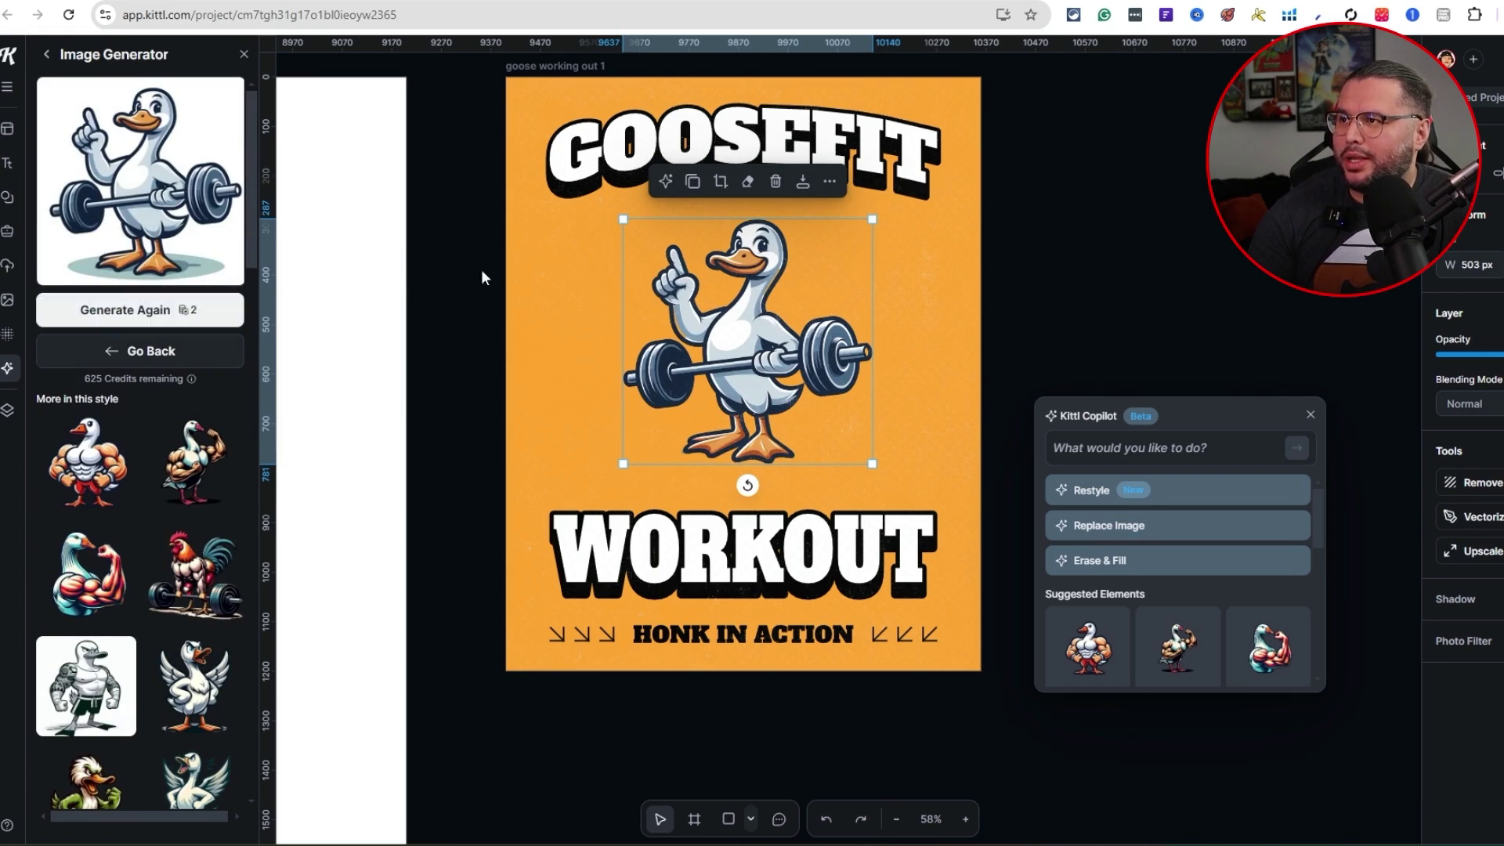
left_click_drag(620, 220, 588, 185)
mouse_move(780, 333)
left_mouse_down()
mouse_move(791, 353)
mouse_move(758, 322)
left_mouse_up()
left_click(1200, 290)
scroll(1128, 293, "up", 2)
scroll(1123, 307, "down", 2)
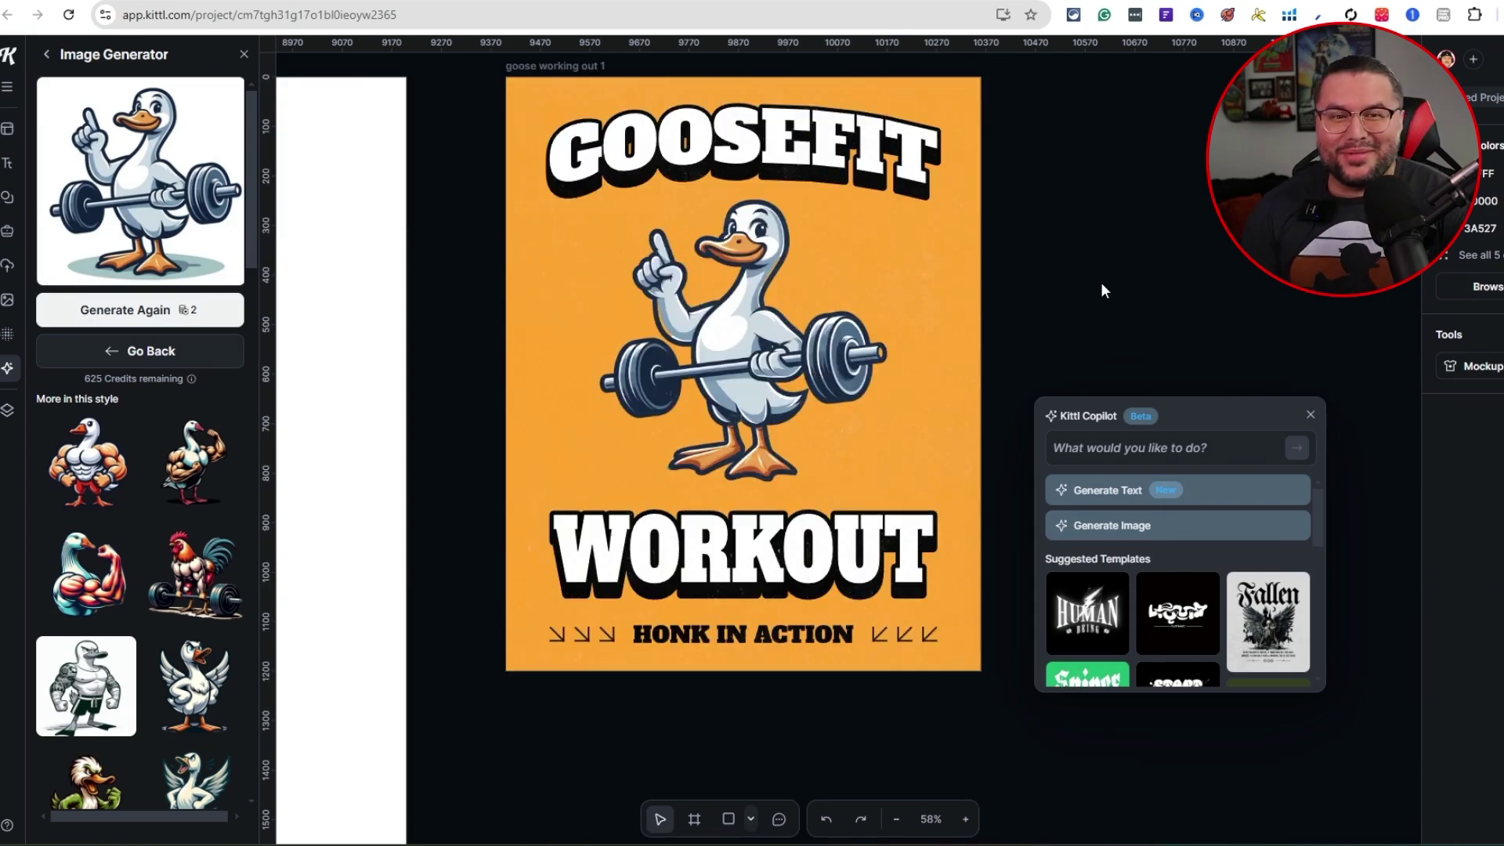
left_click(1136, 3)
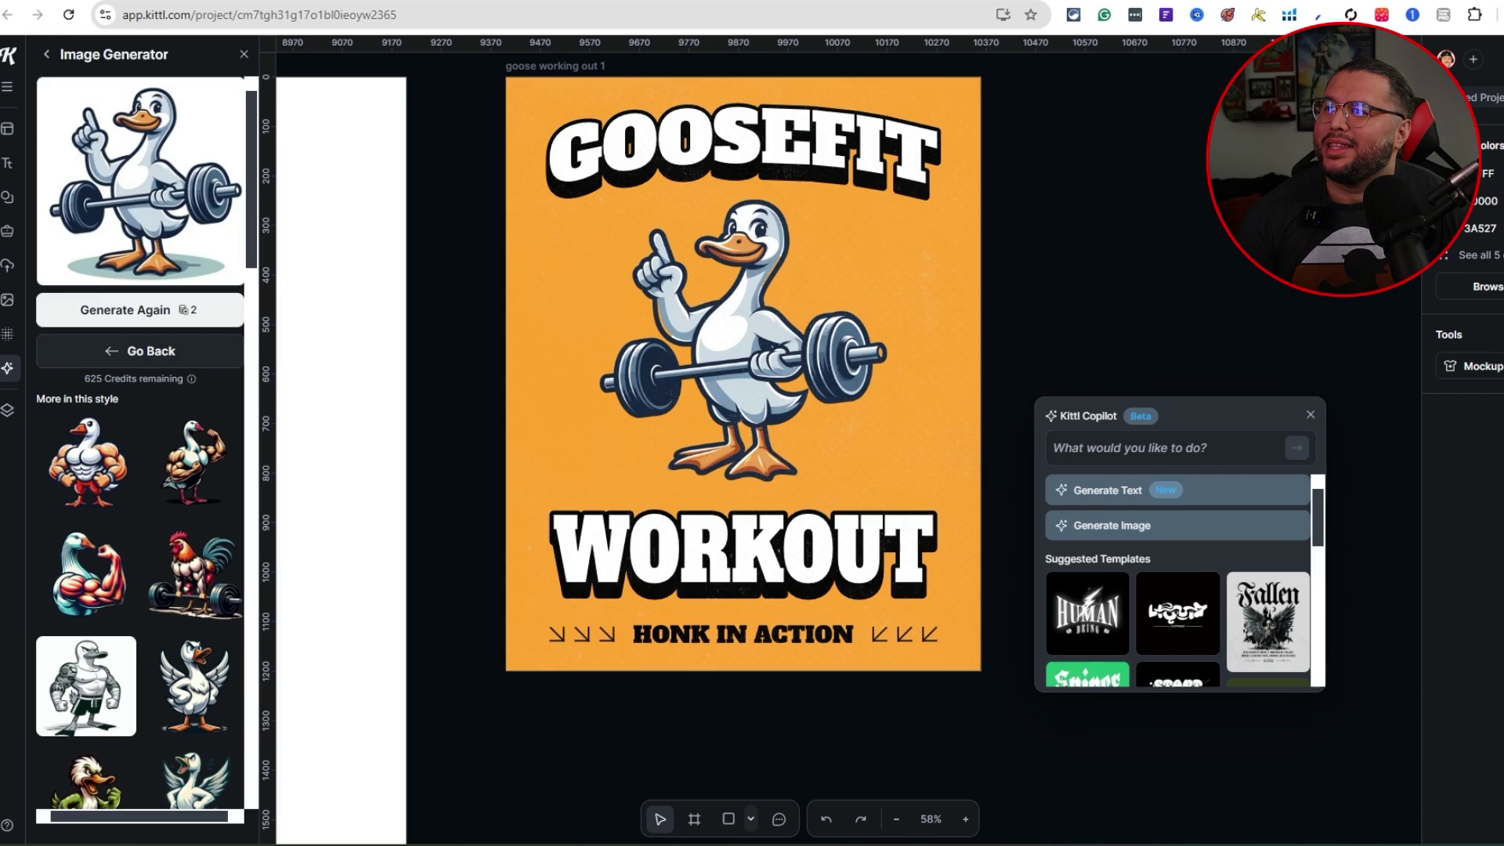
Step: Return from the Amazon listing to the GOOSEFIT WORKOUT design in Kittl
left_click(641, 3)
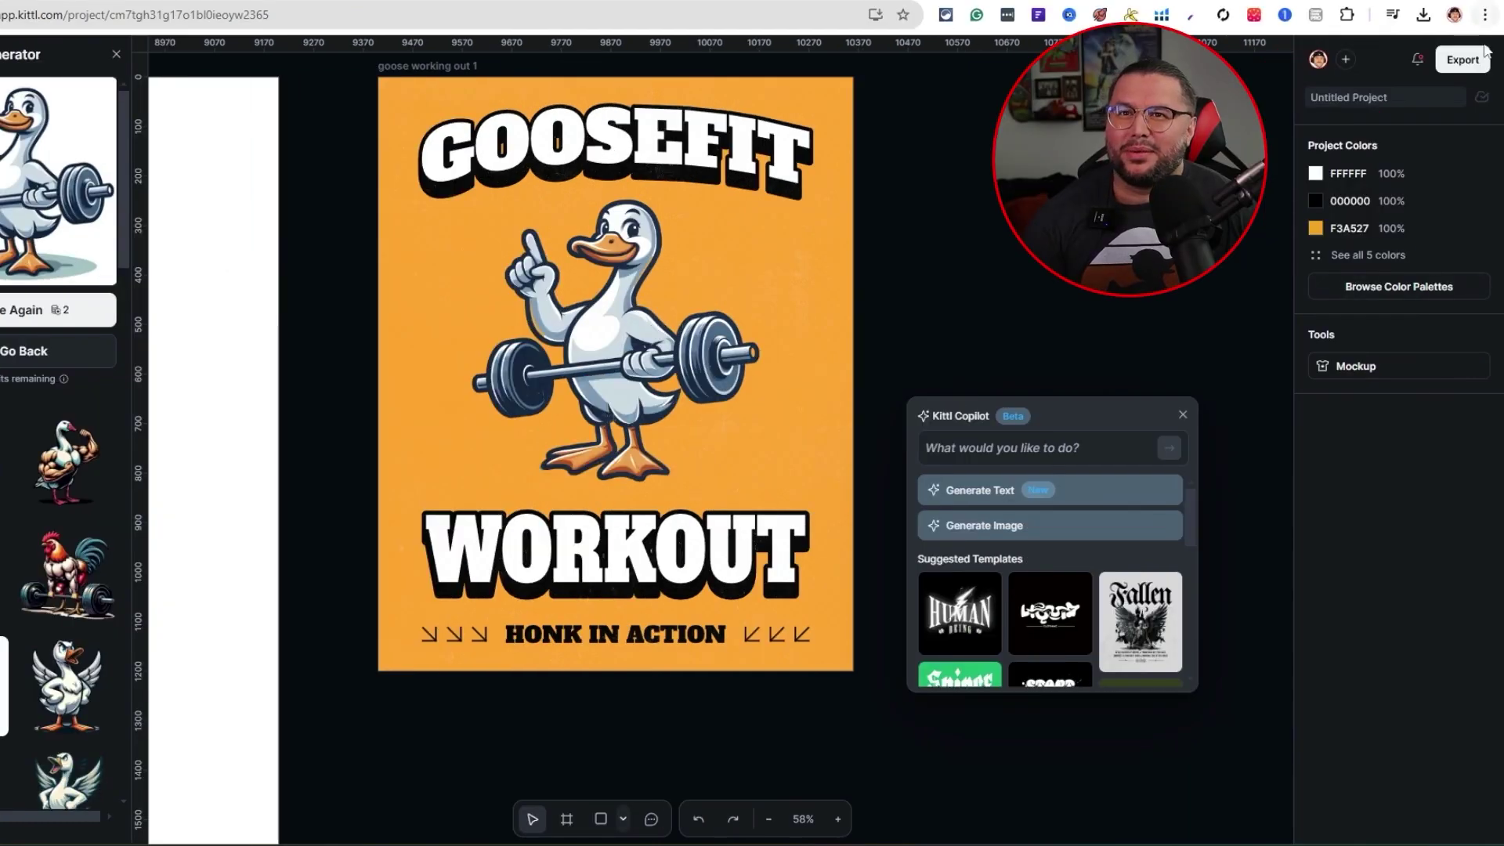
Step: Export the GOOSEFIT WORKOUT design as a 300 dpi PNG with Remove Background ticked
left_click(1463, 59)
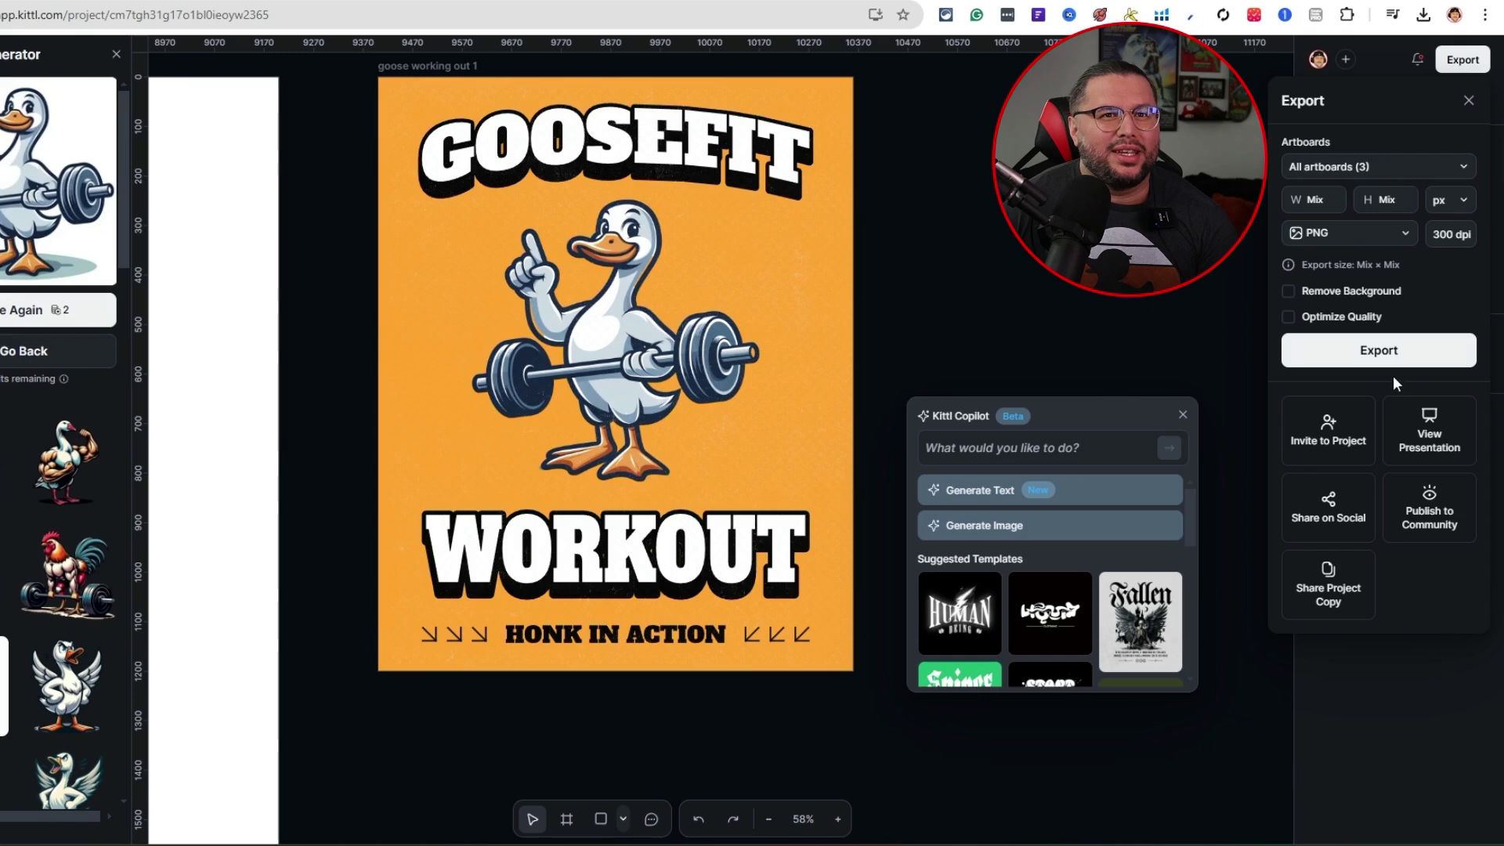
left_click(1310, 292)
left_click(1377, 351)
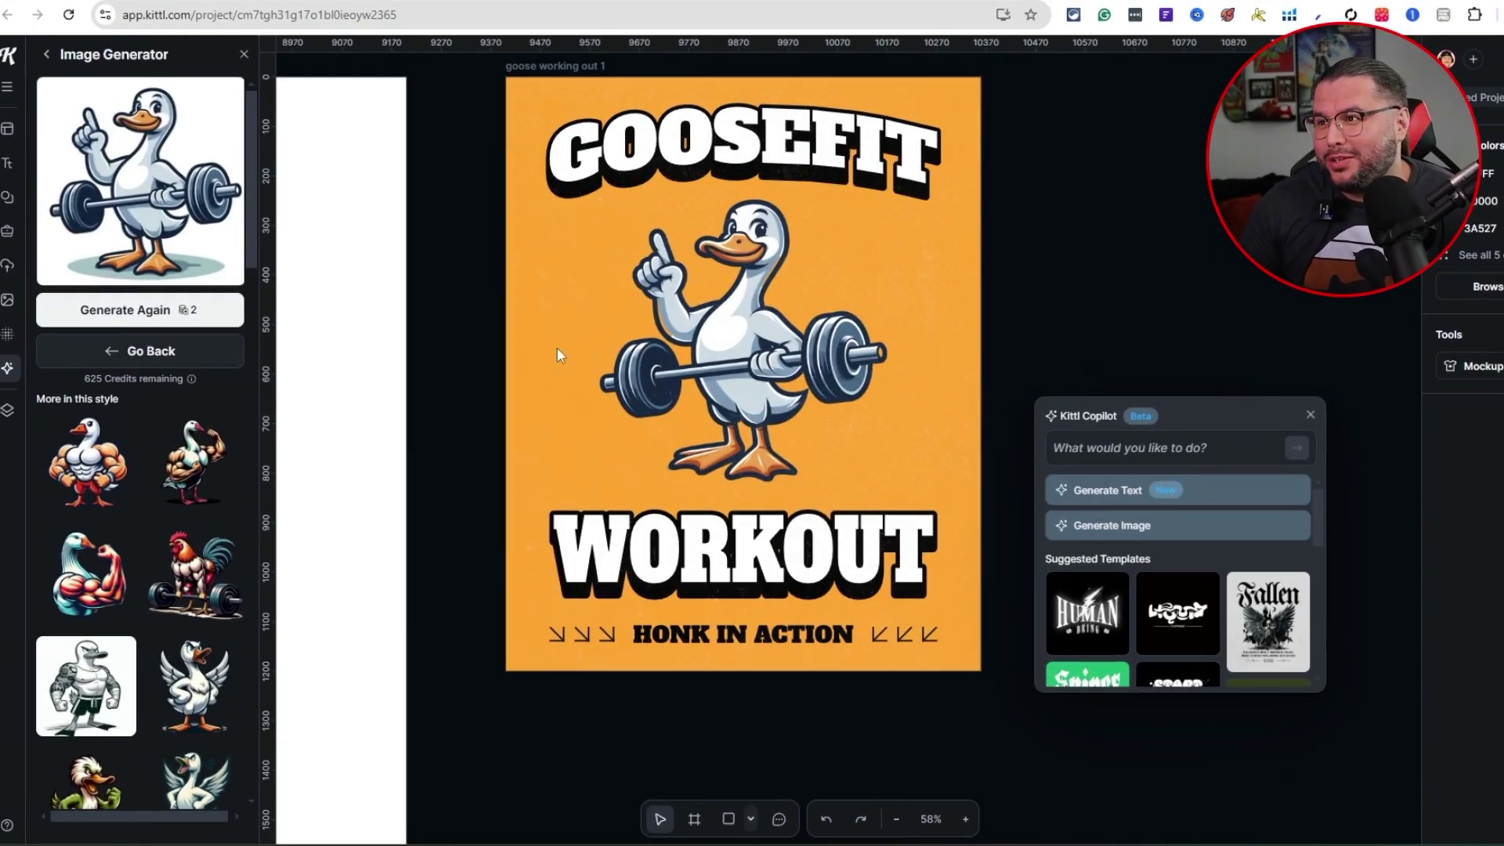
Step: Move the barbell goose off the artboard and center the muscular goose at 613 px wide
left_click(769, 304)
left_click_drag(754, 376, 1202, 272)
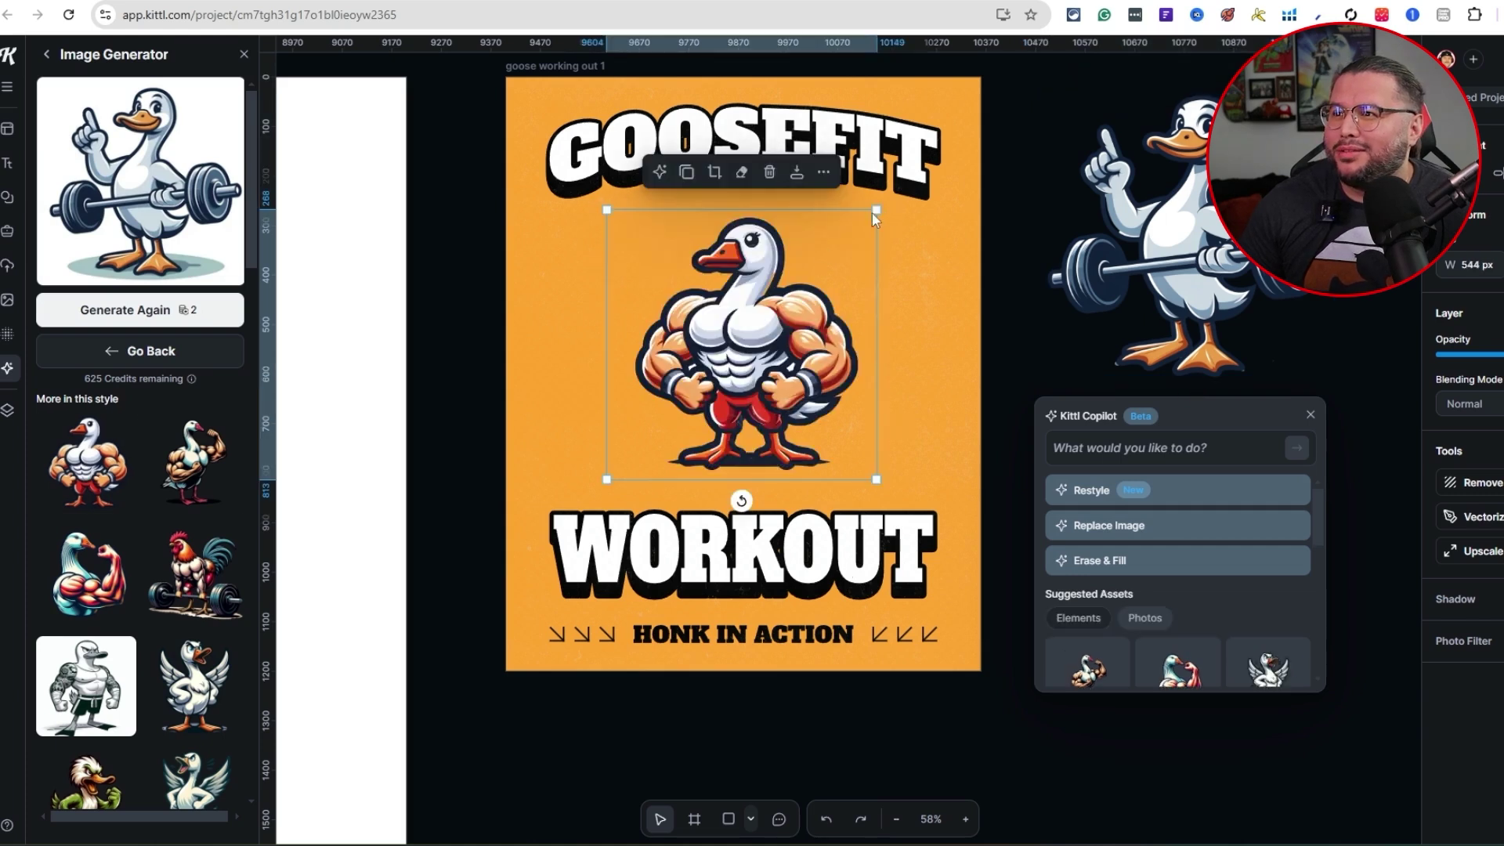
left_click_drag(875, 220, 877, 208)
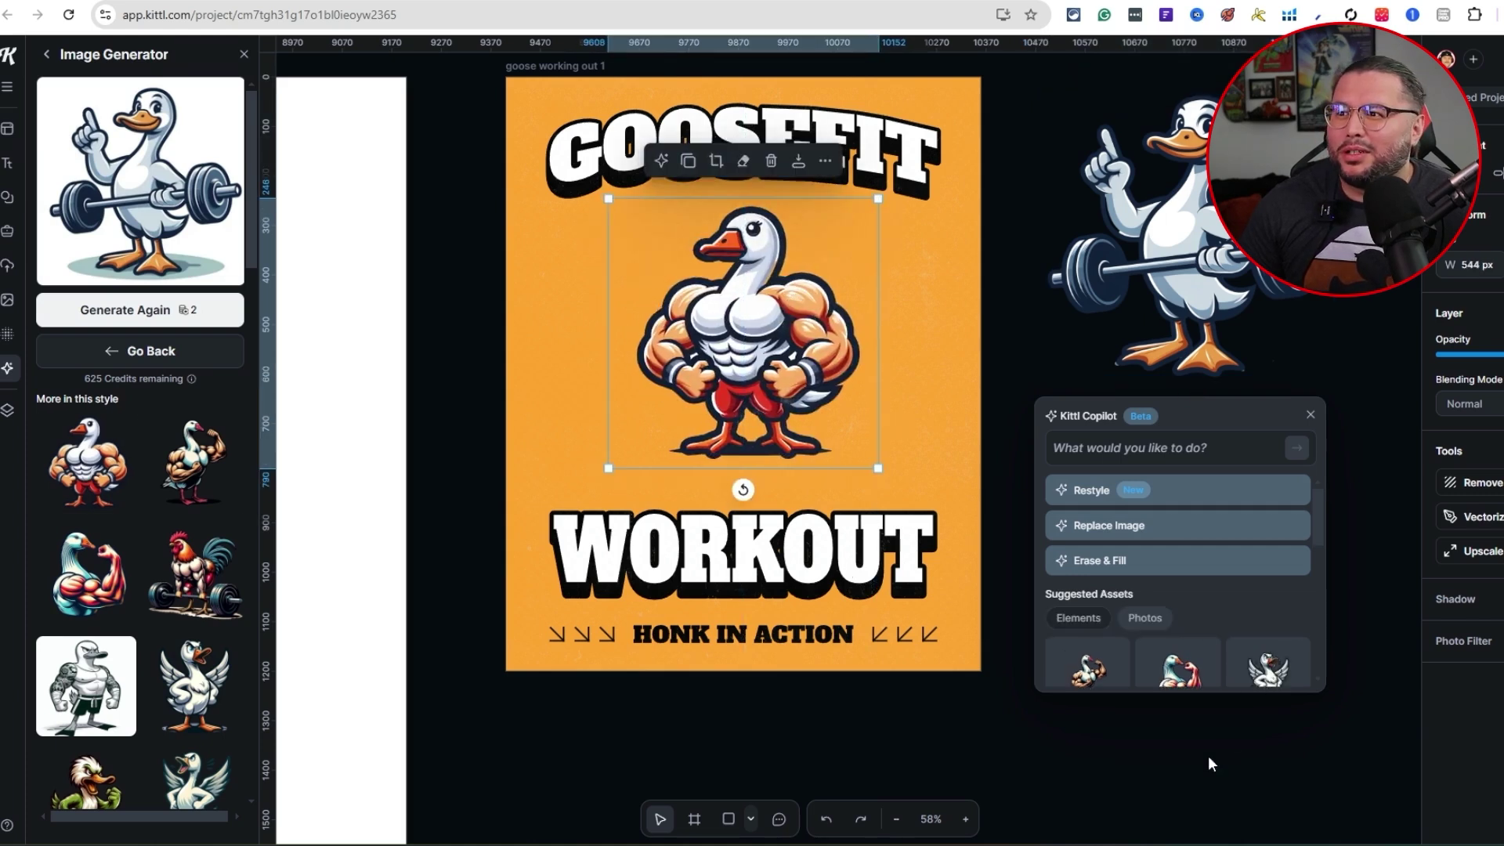
left_click_drag(878, 467, 913, 501)
left_click_drag(783, 384, 769, 377)
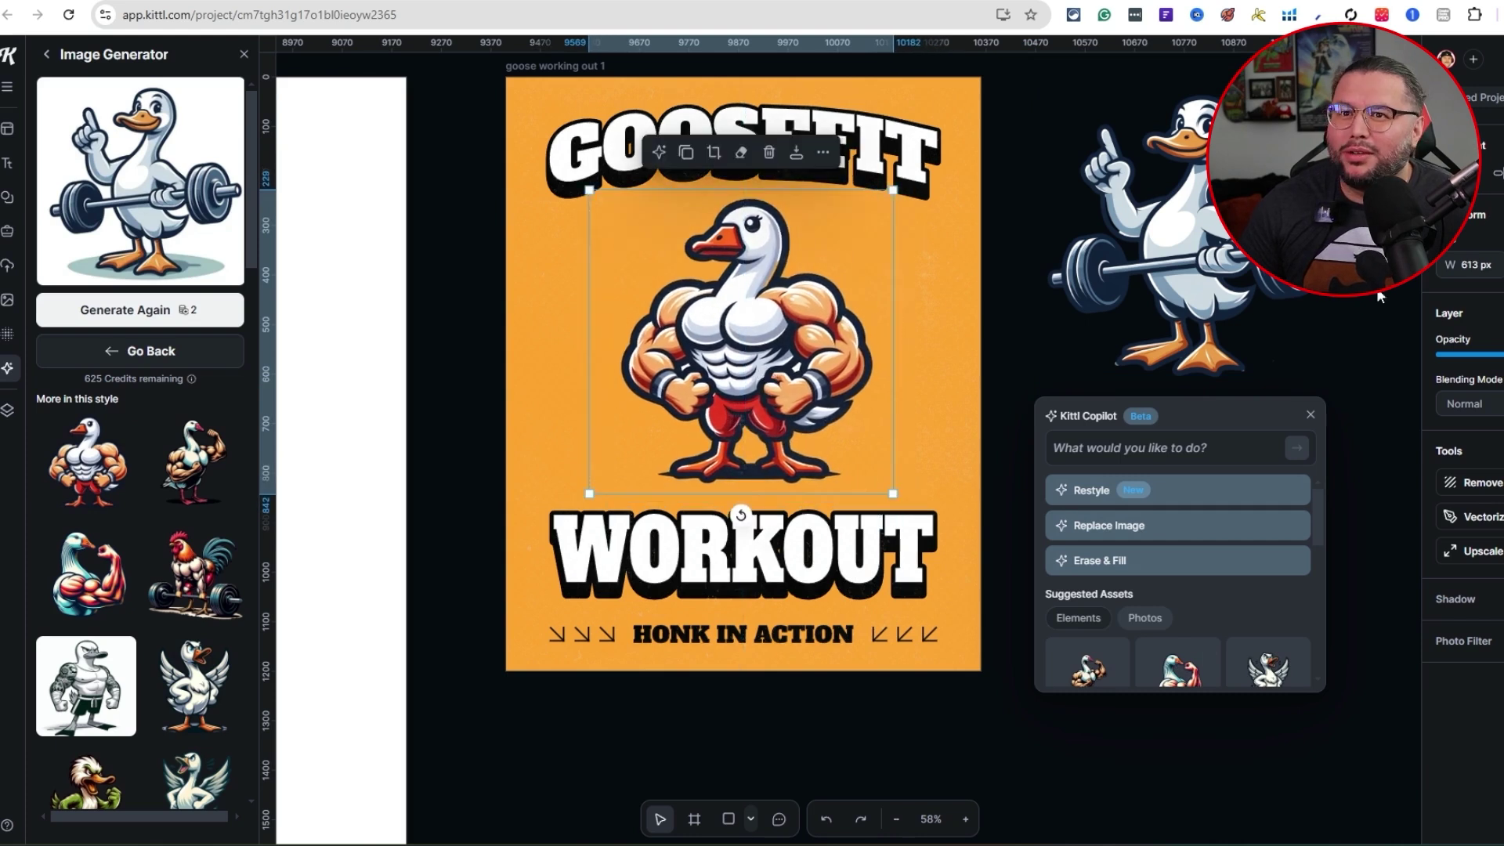
left_click(1065, 801)
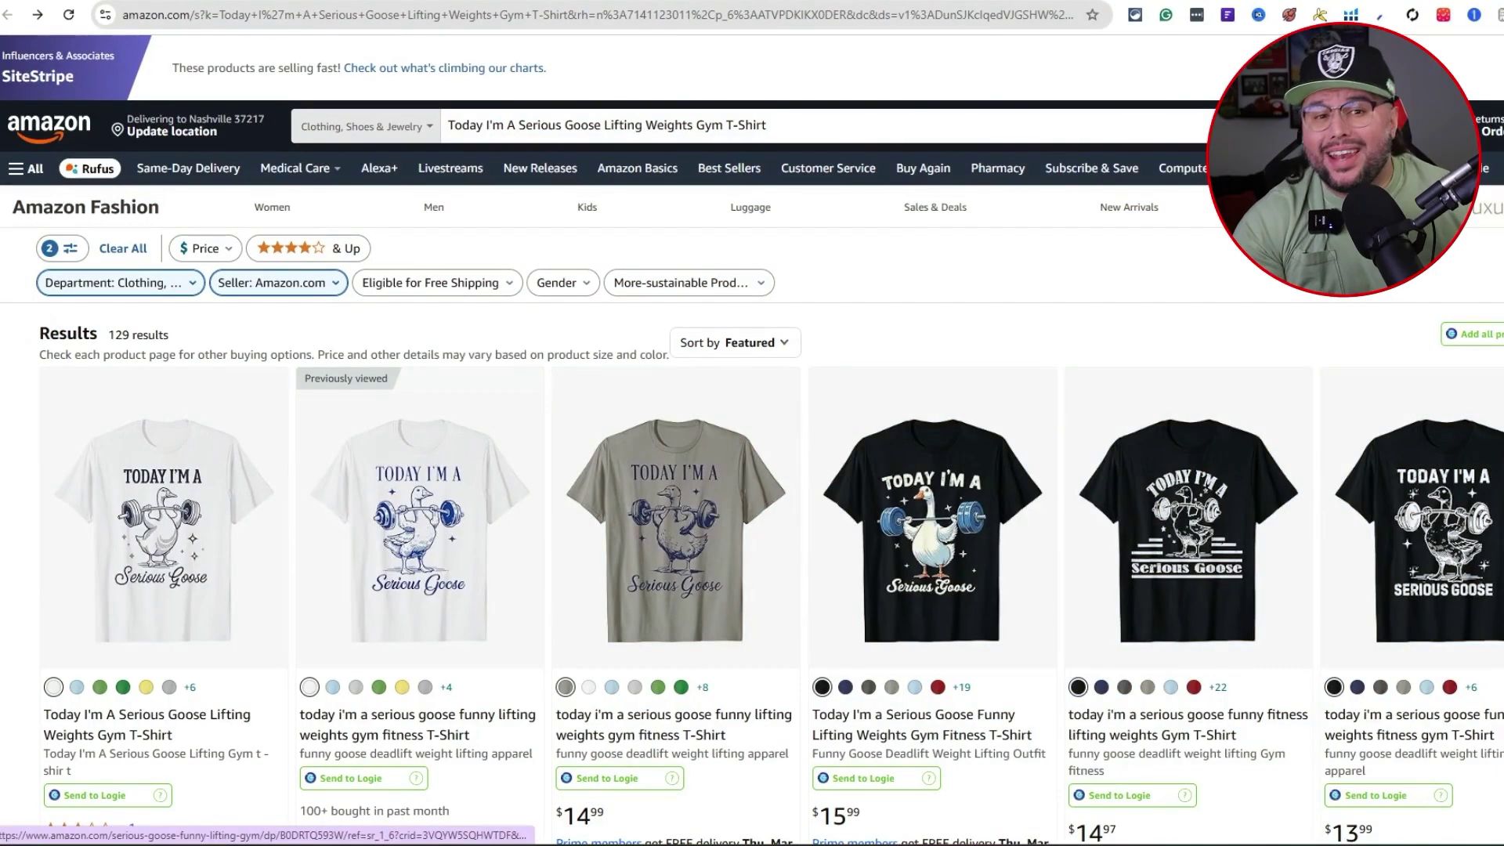
Step: Scroll through the Amazon goose lifting-weights shirt results and view their product details
mouse_move(1501, 642)
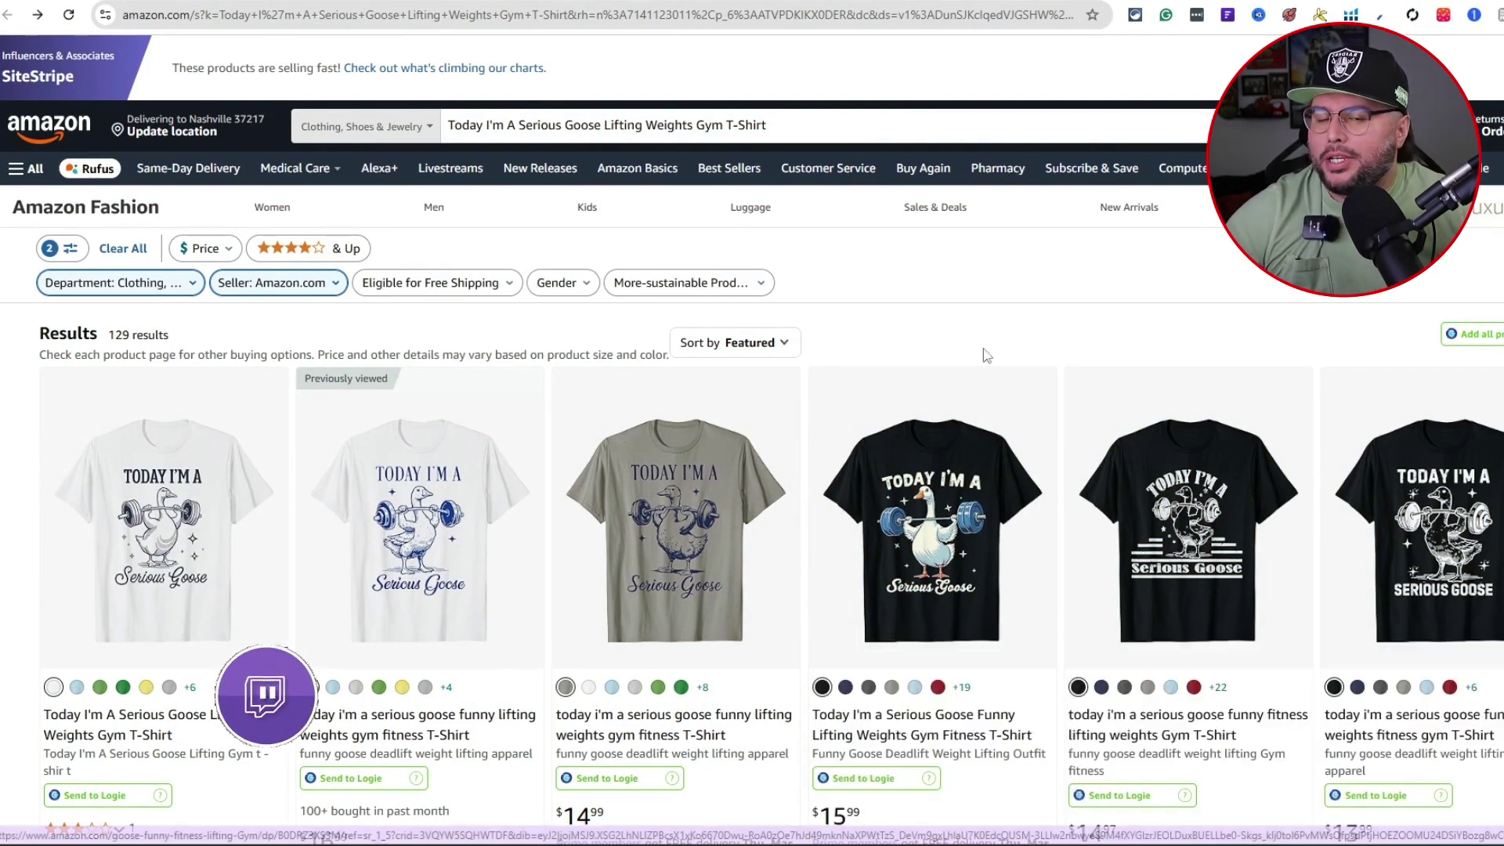
mouse_move(423, 515)
scroll(423, 515, "down", 1)
scroll(423, 515, "down", 3)
scroll(1085, 682, "up", 1)
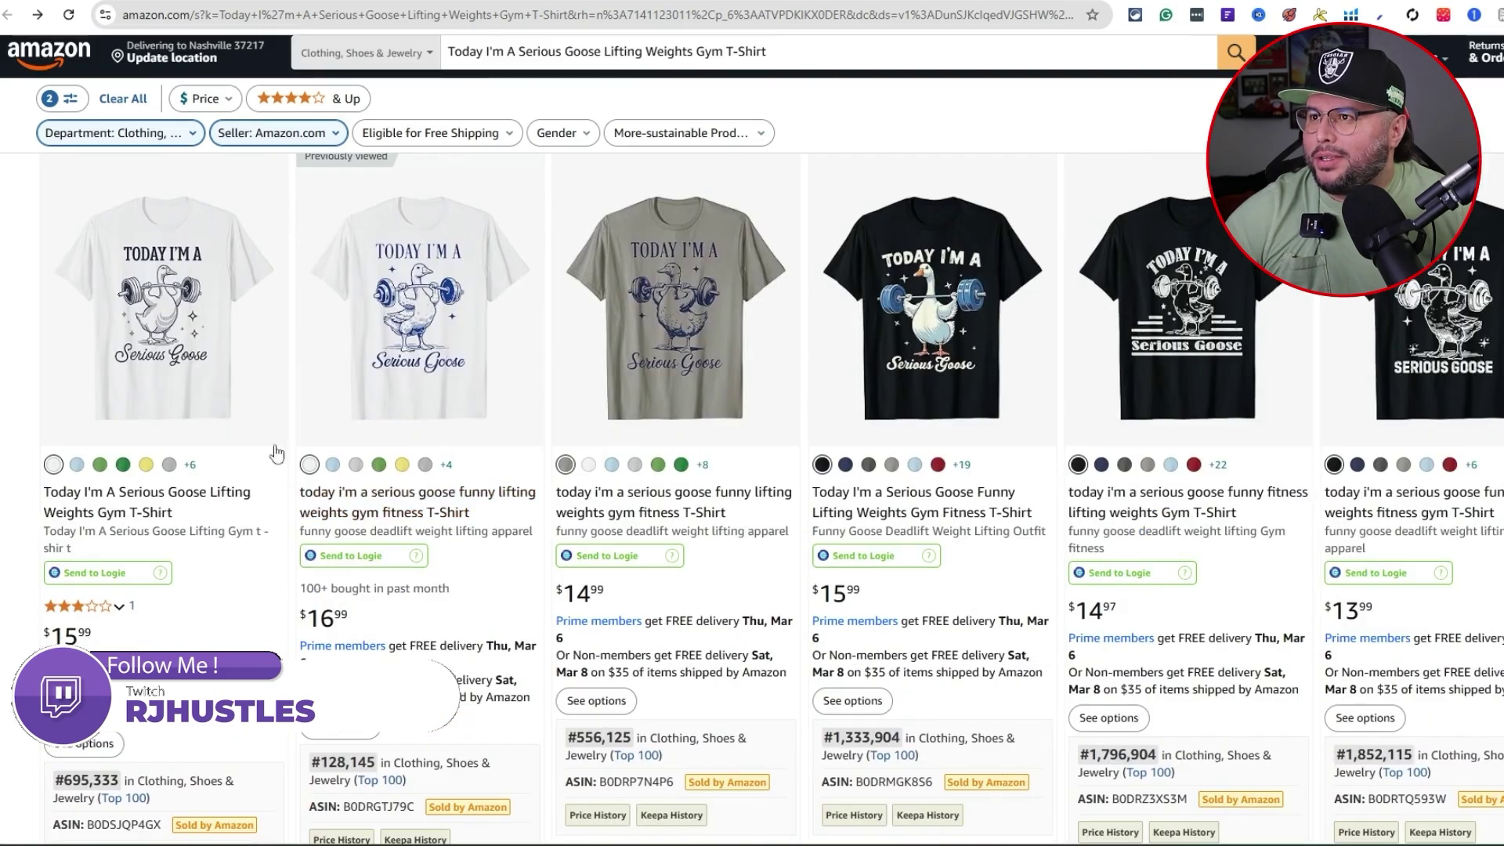
mouse_move(927, 328)
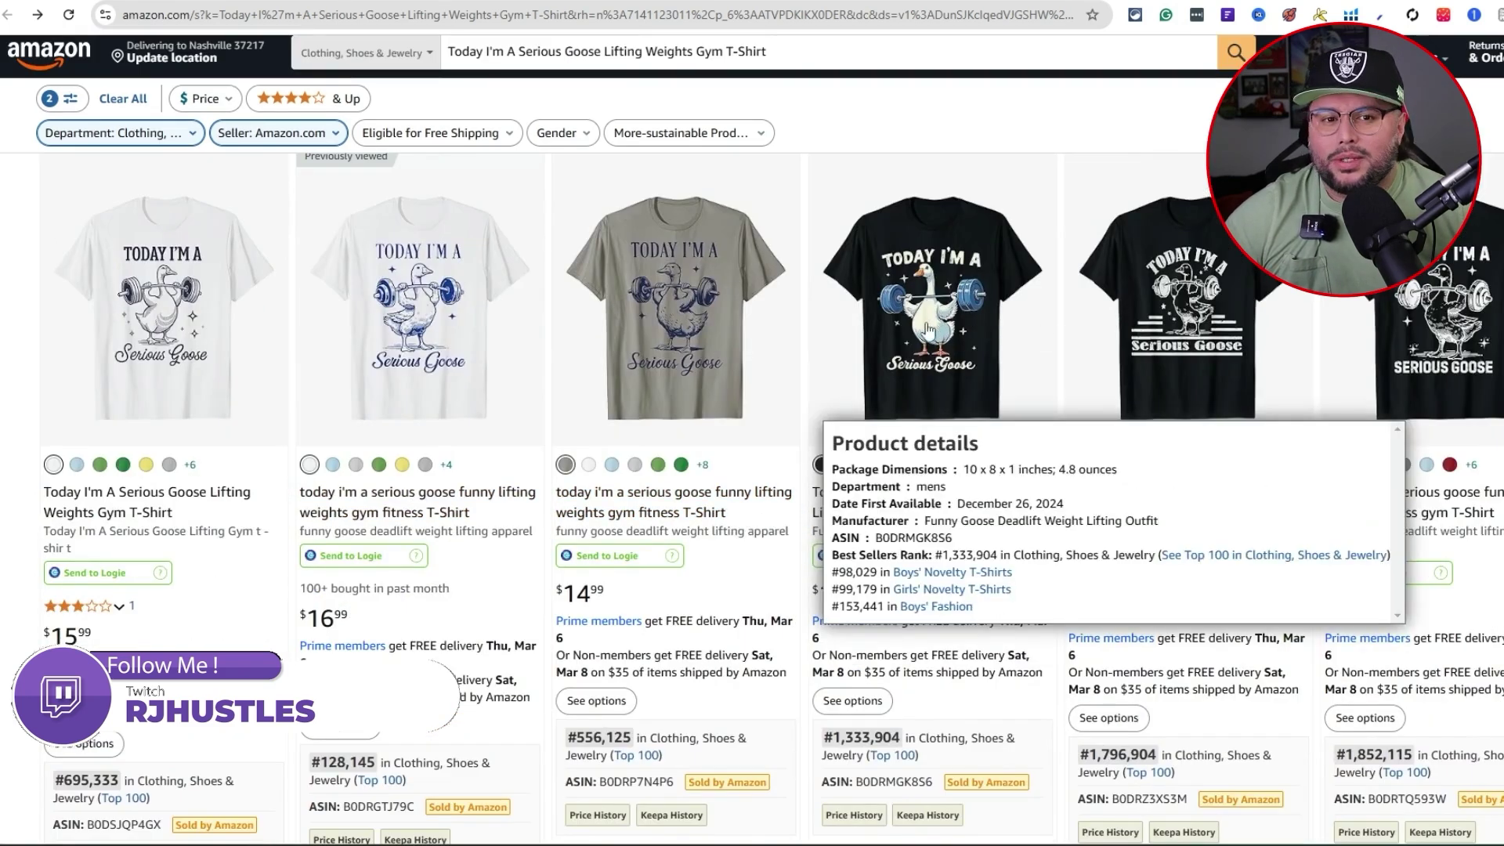
scroll(759, 270, "up", 3)
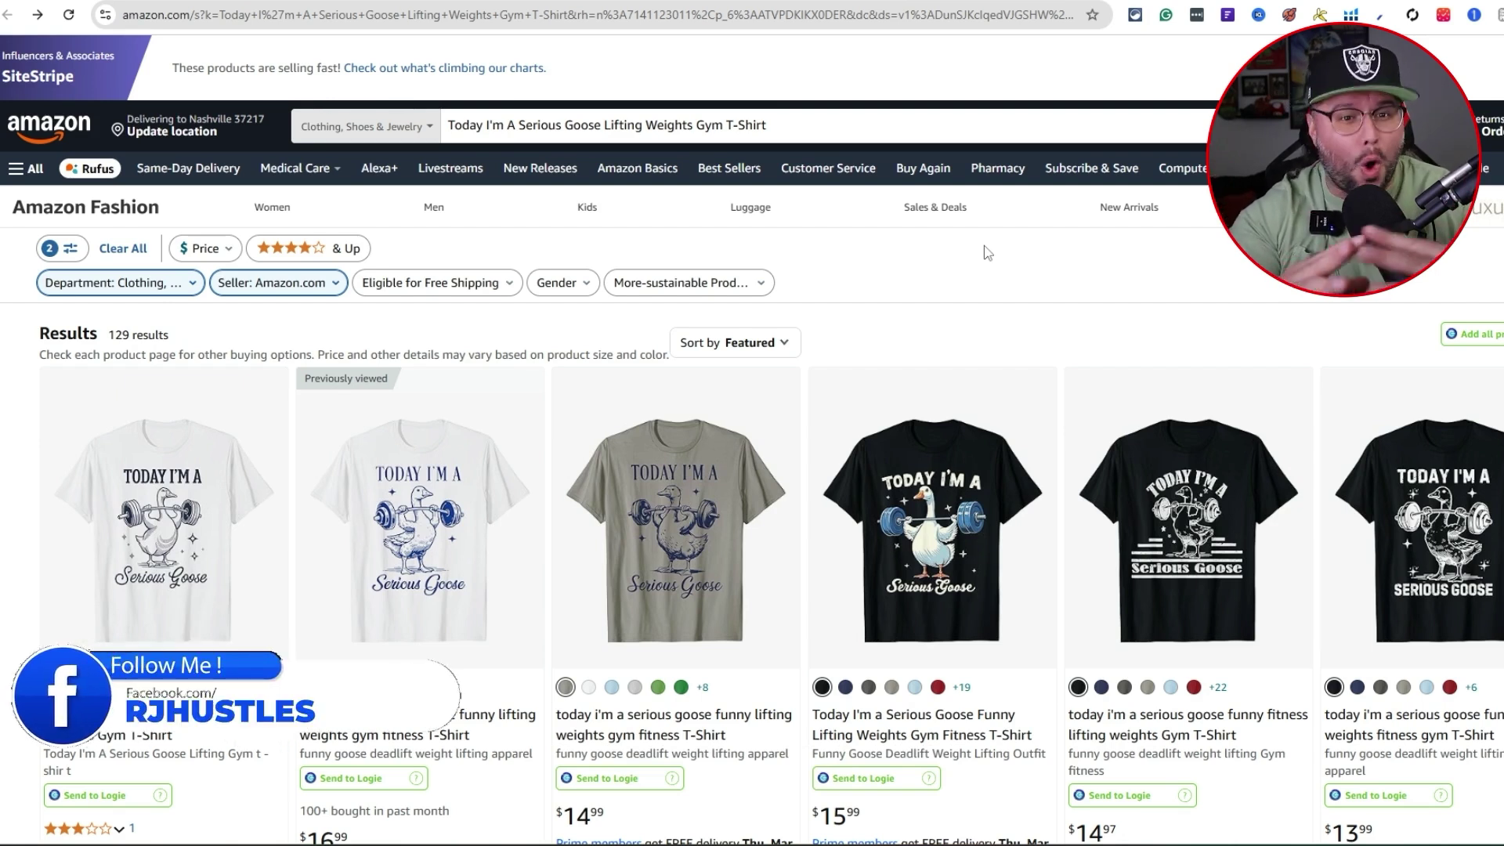
scroll(932, 619, "down", 4)
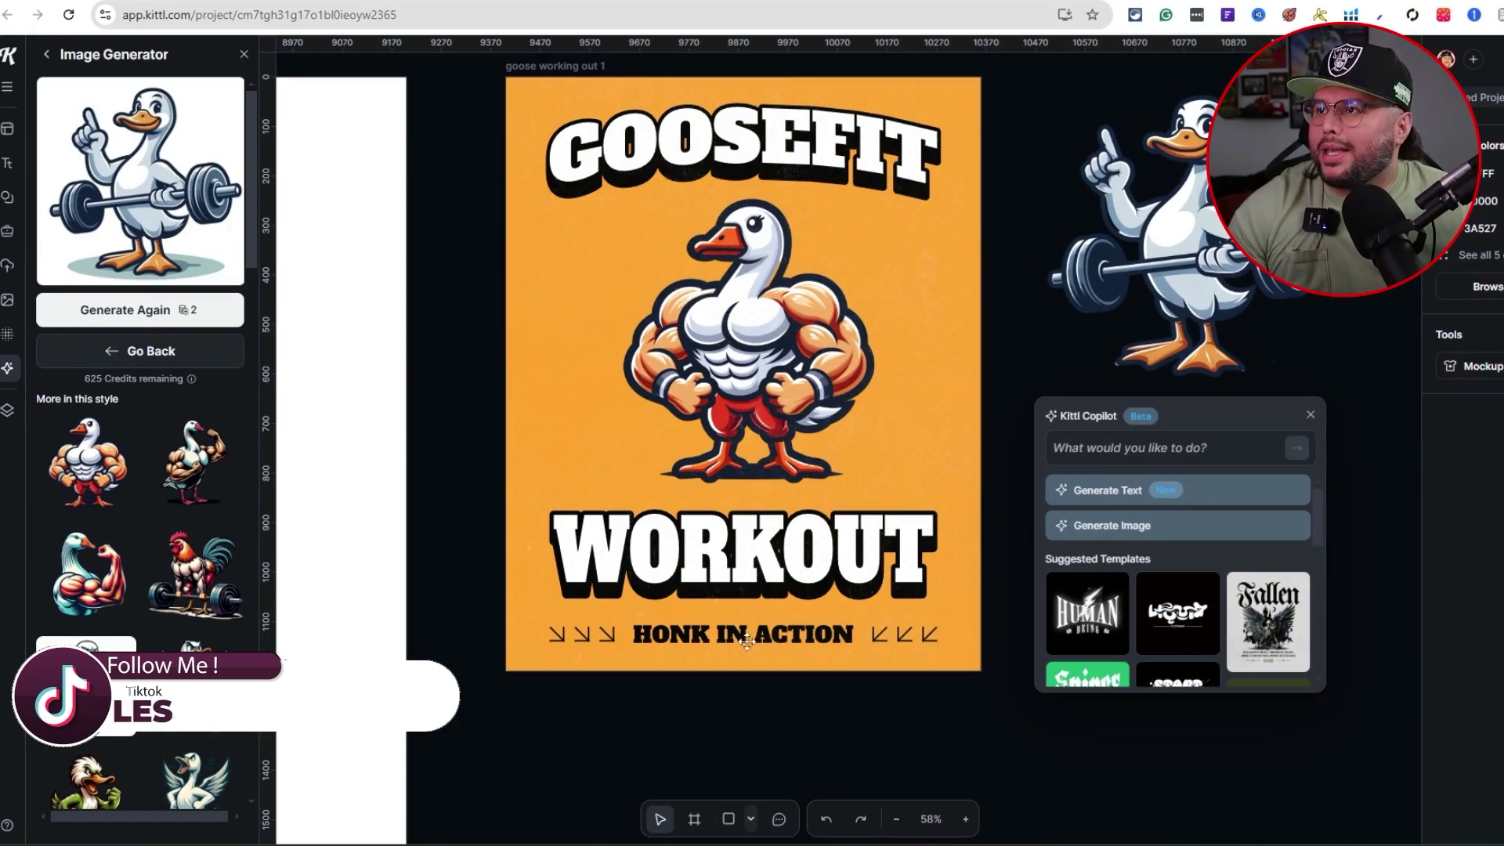
left_click(756, 144)
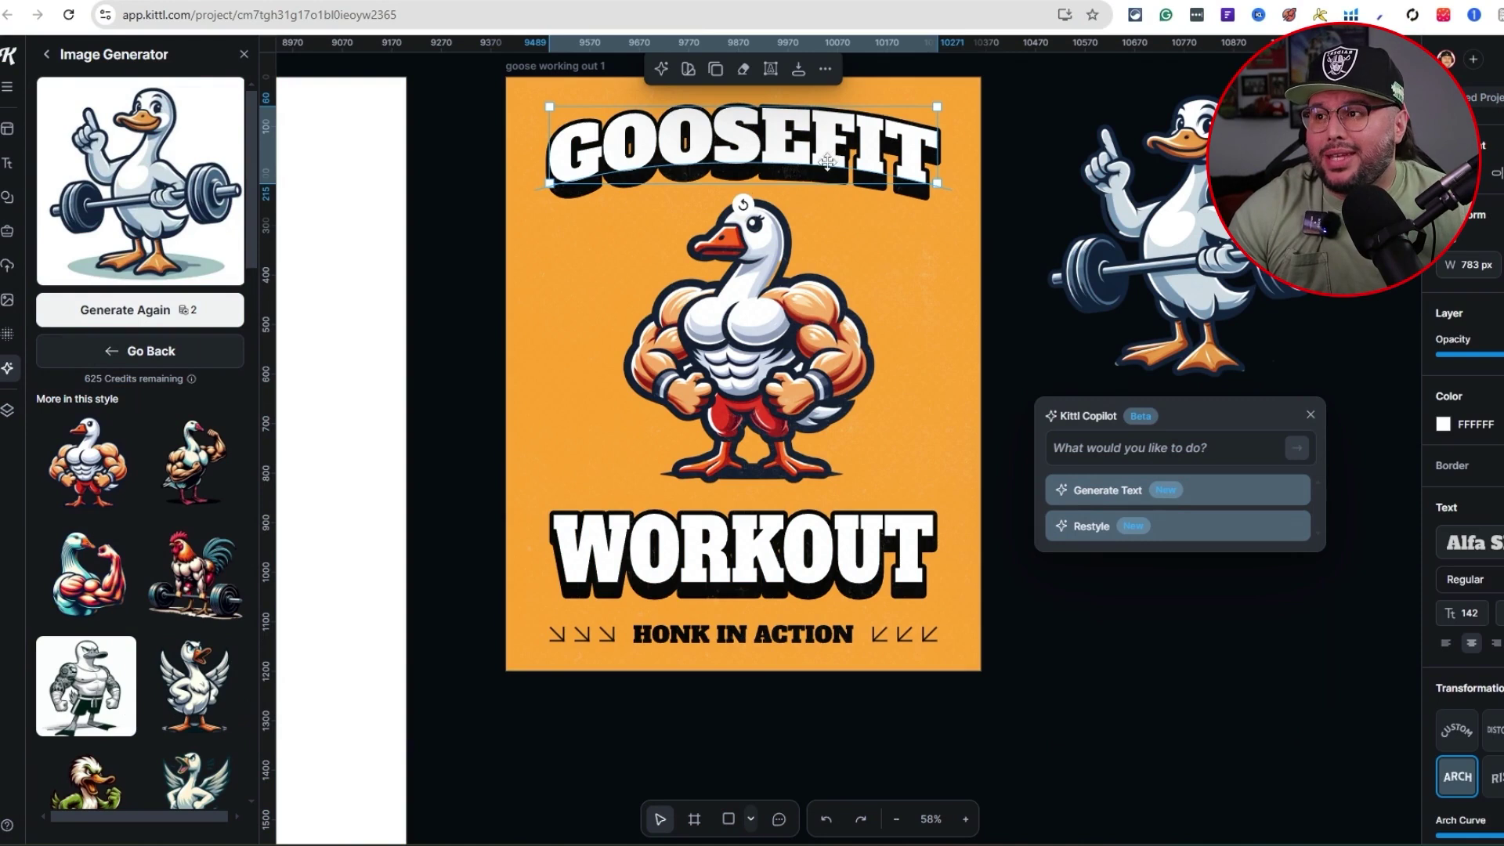
left_click(737, 523)
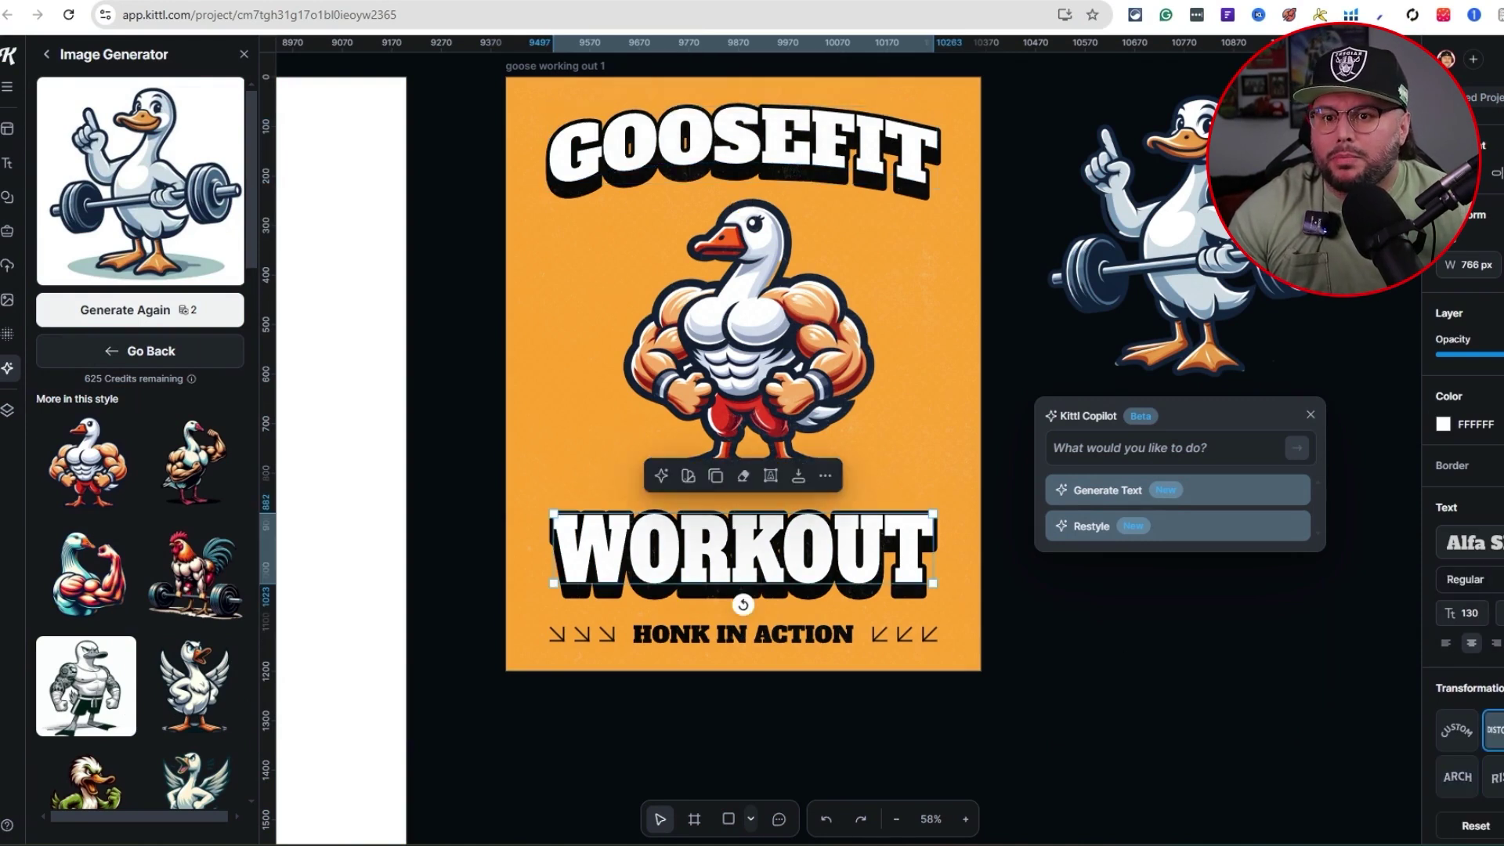
scroll(1465, 548, "down", 2)
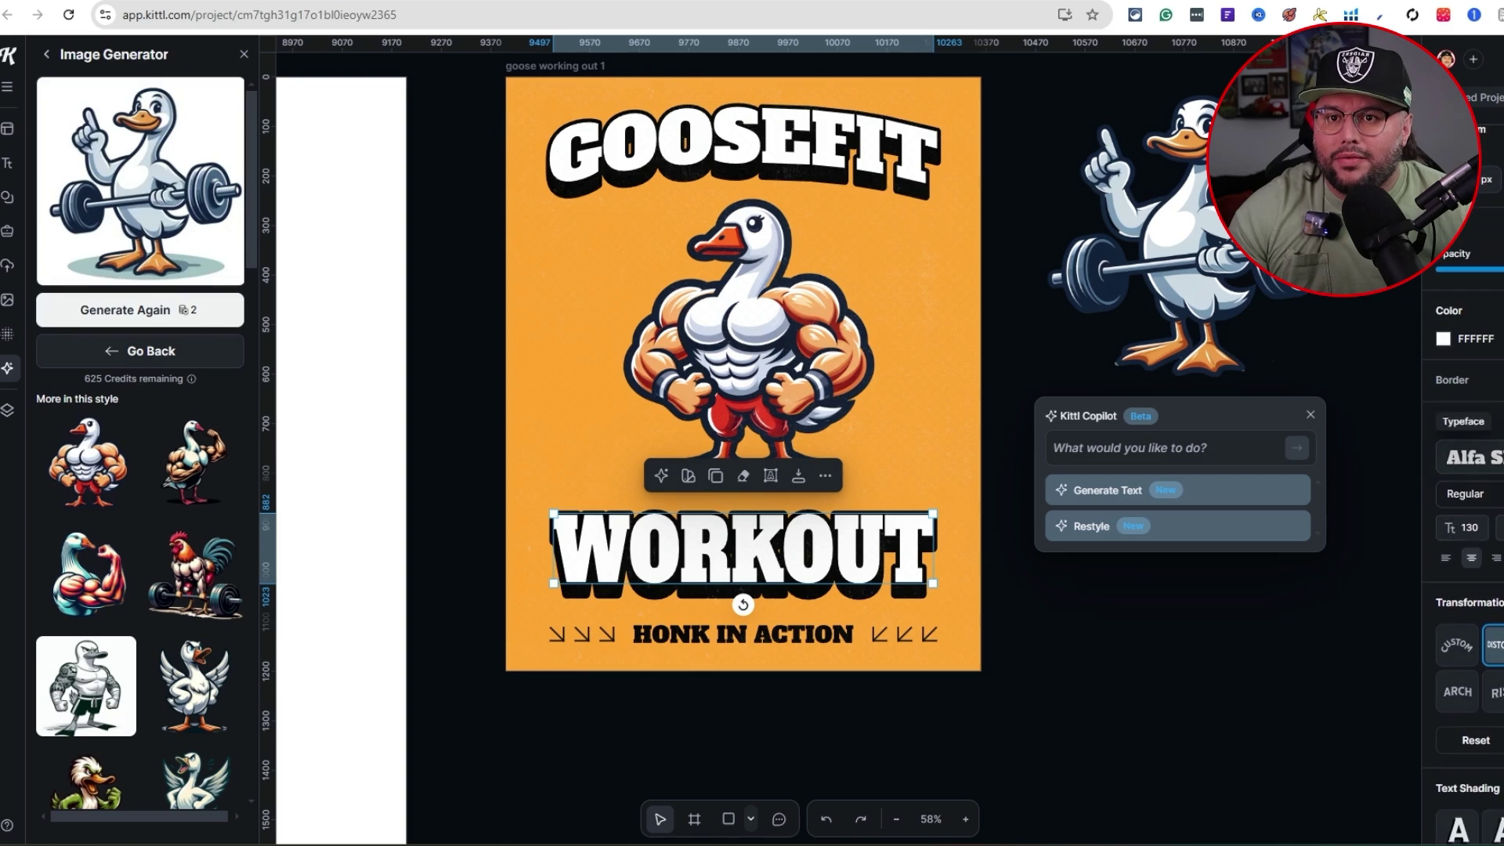
left_click(1467, 457)
scroll(1334, 710, "down", 1)
scroll(1334, 710, "down", 5)
left_click(1036, 780)
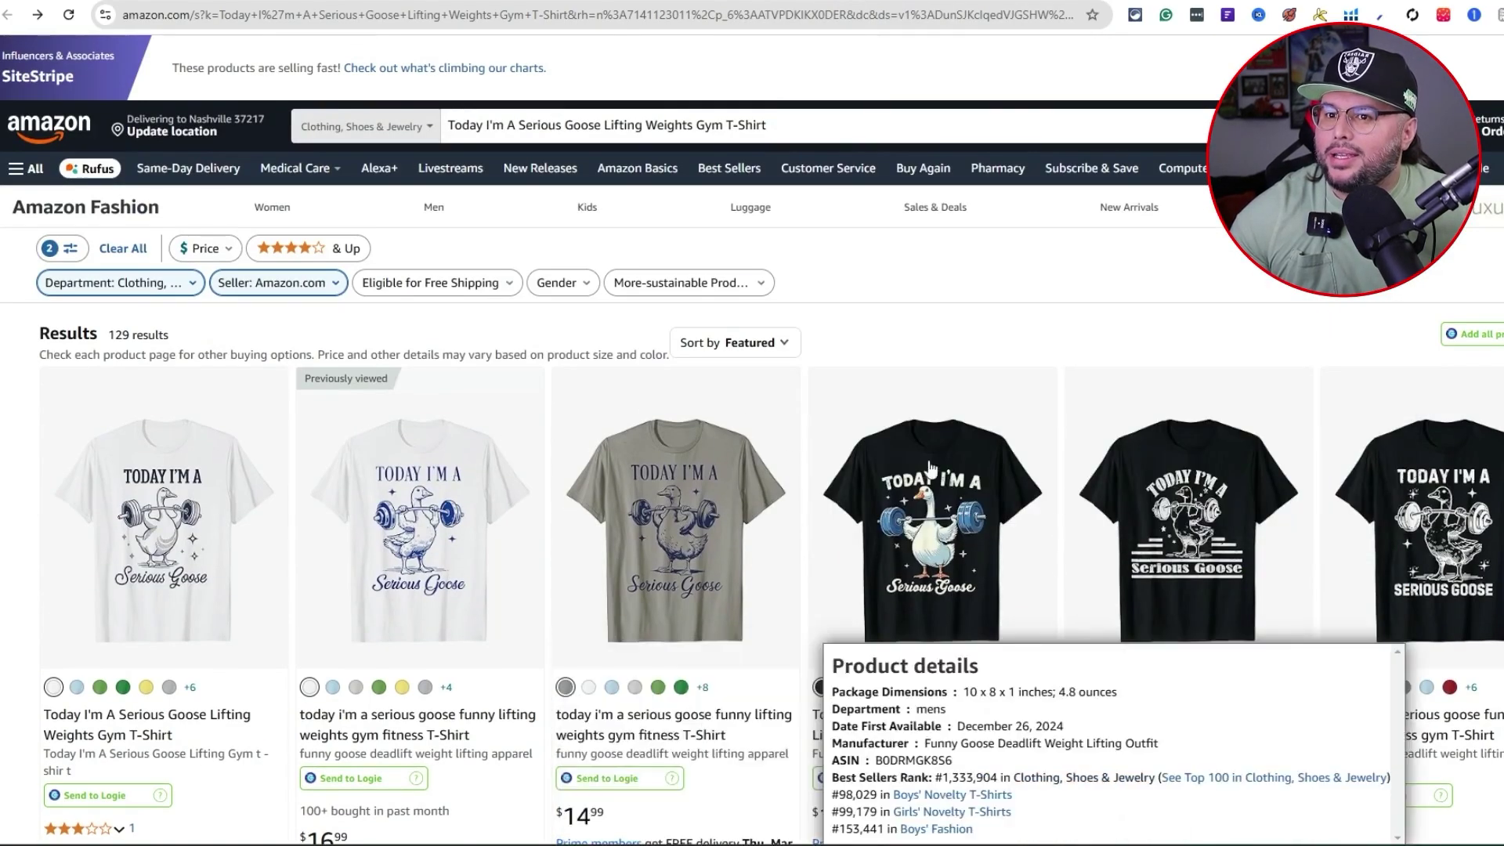
scroll(854, 466, "down", 3)
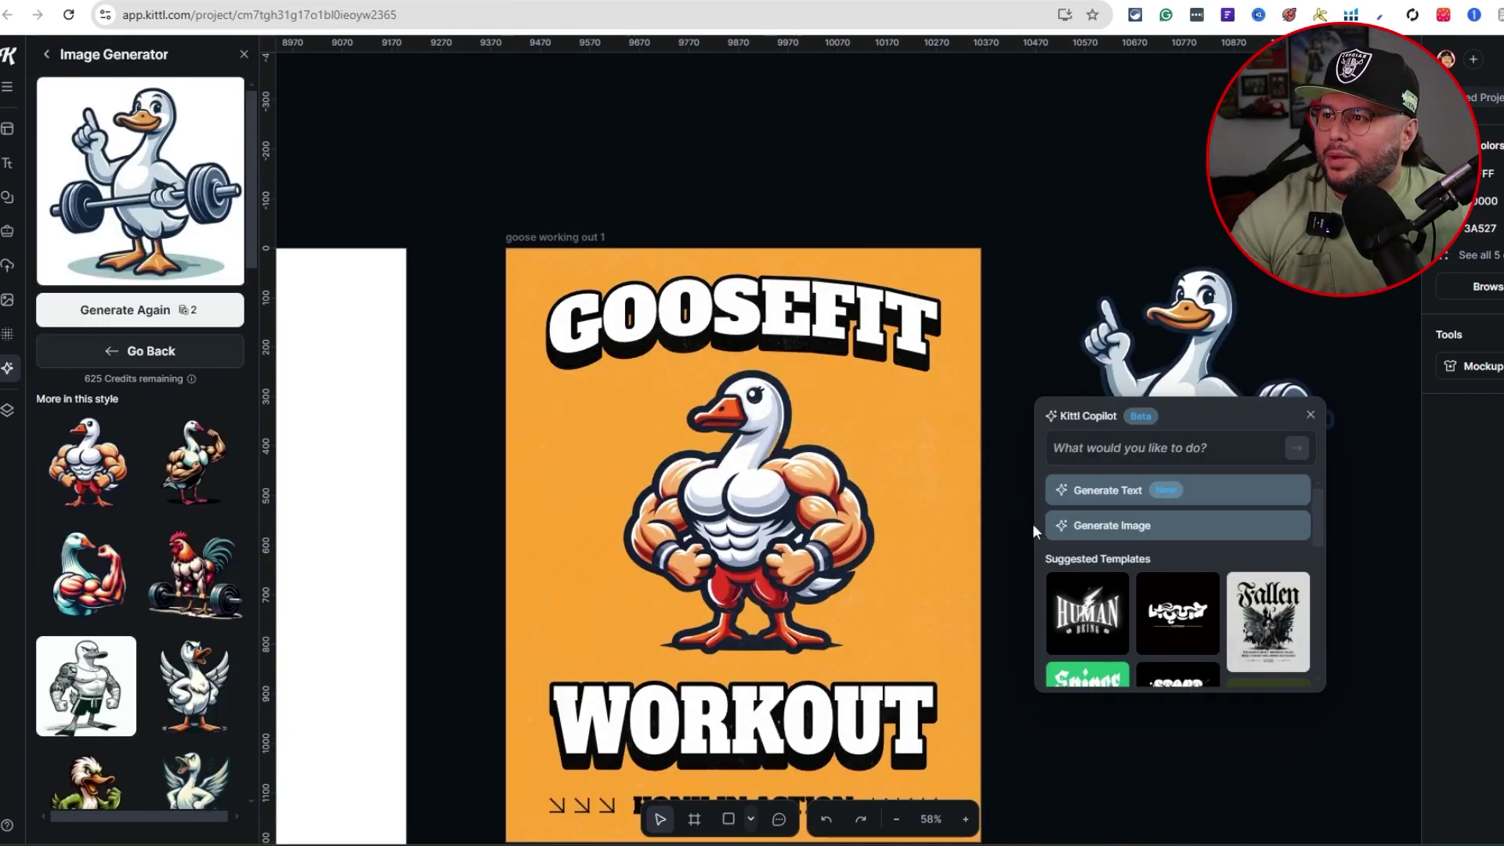
scroll(1044, 536, "down", 1)
scroll(1060, 692, "down", 2)
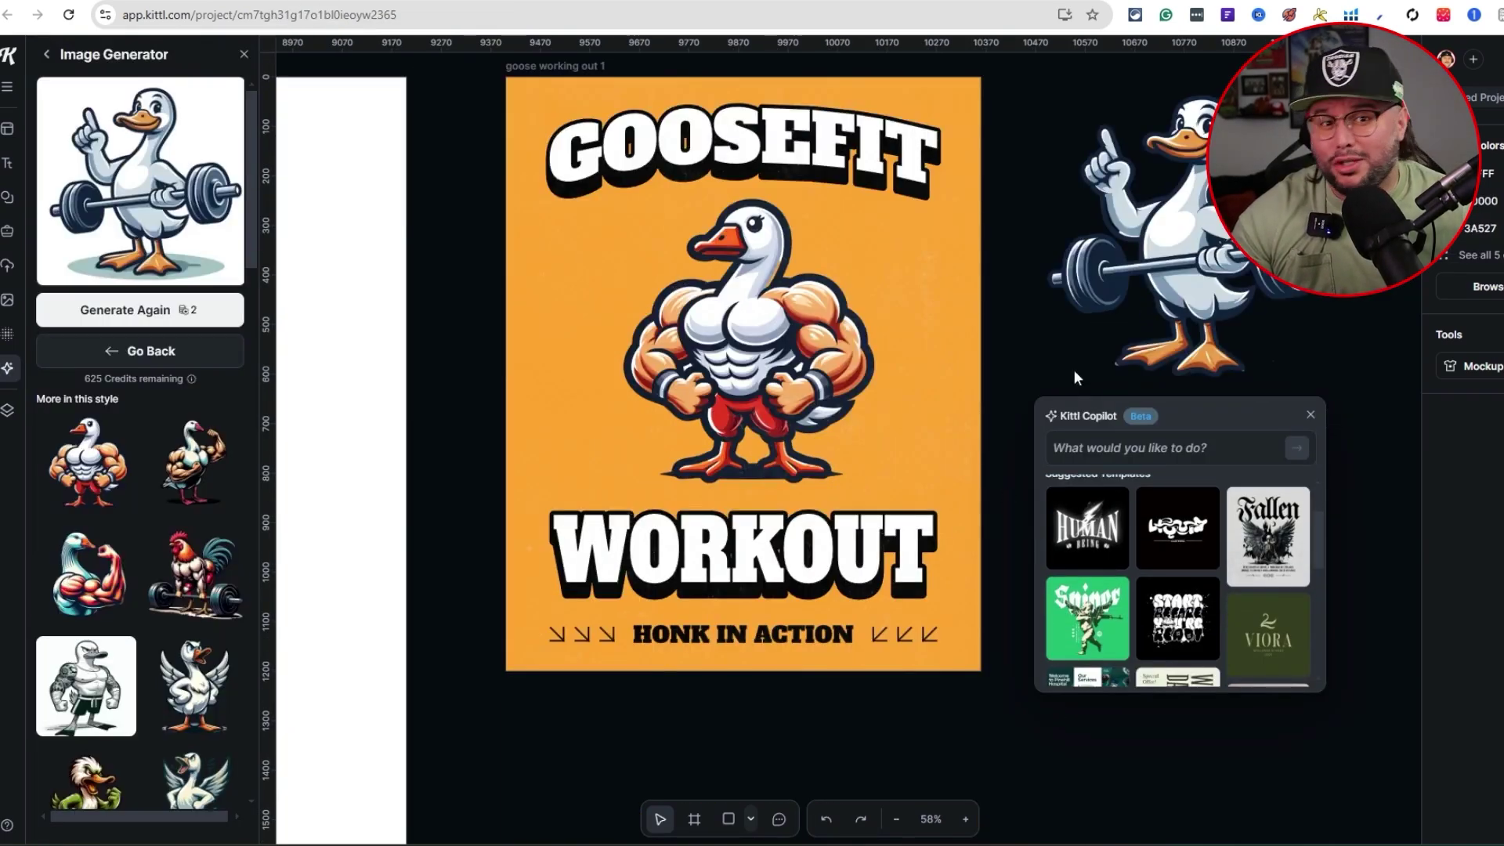